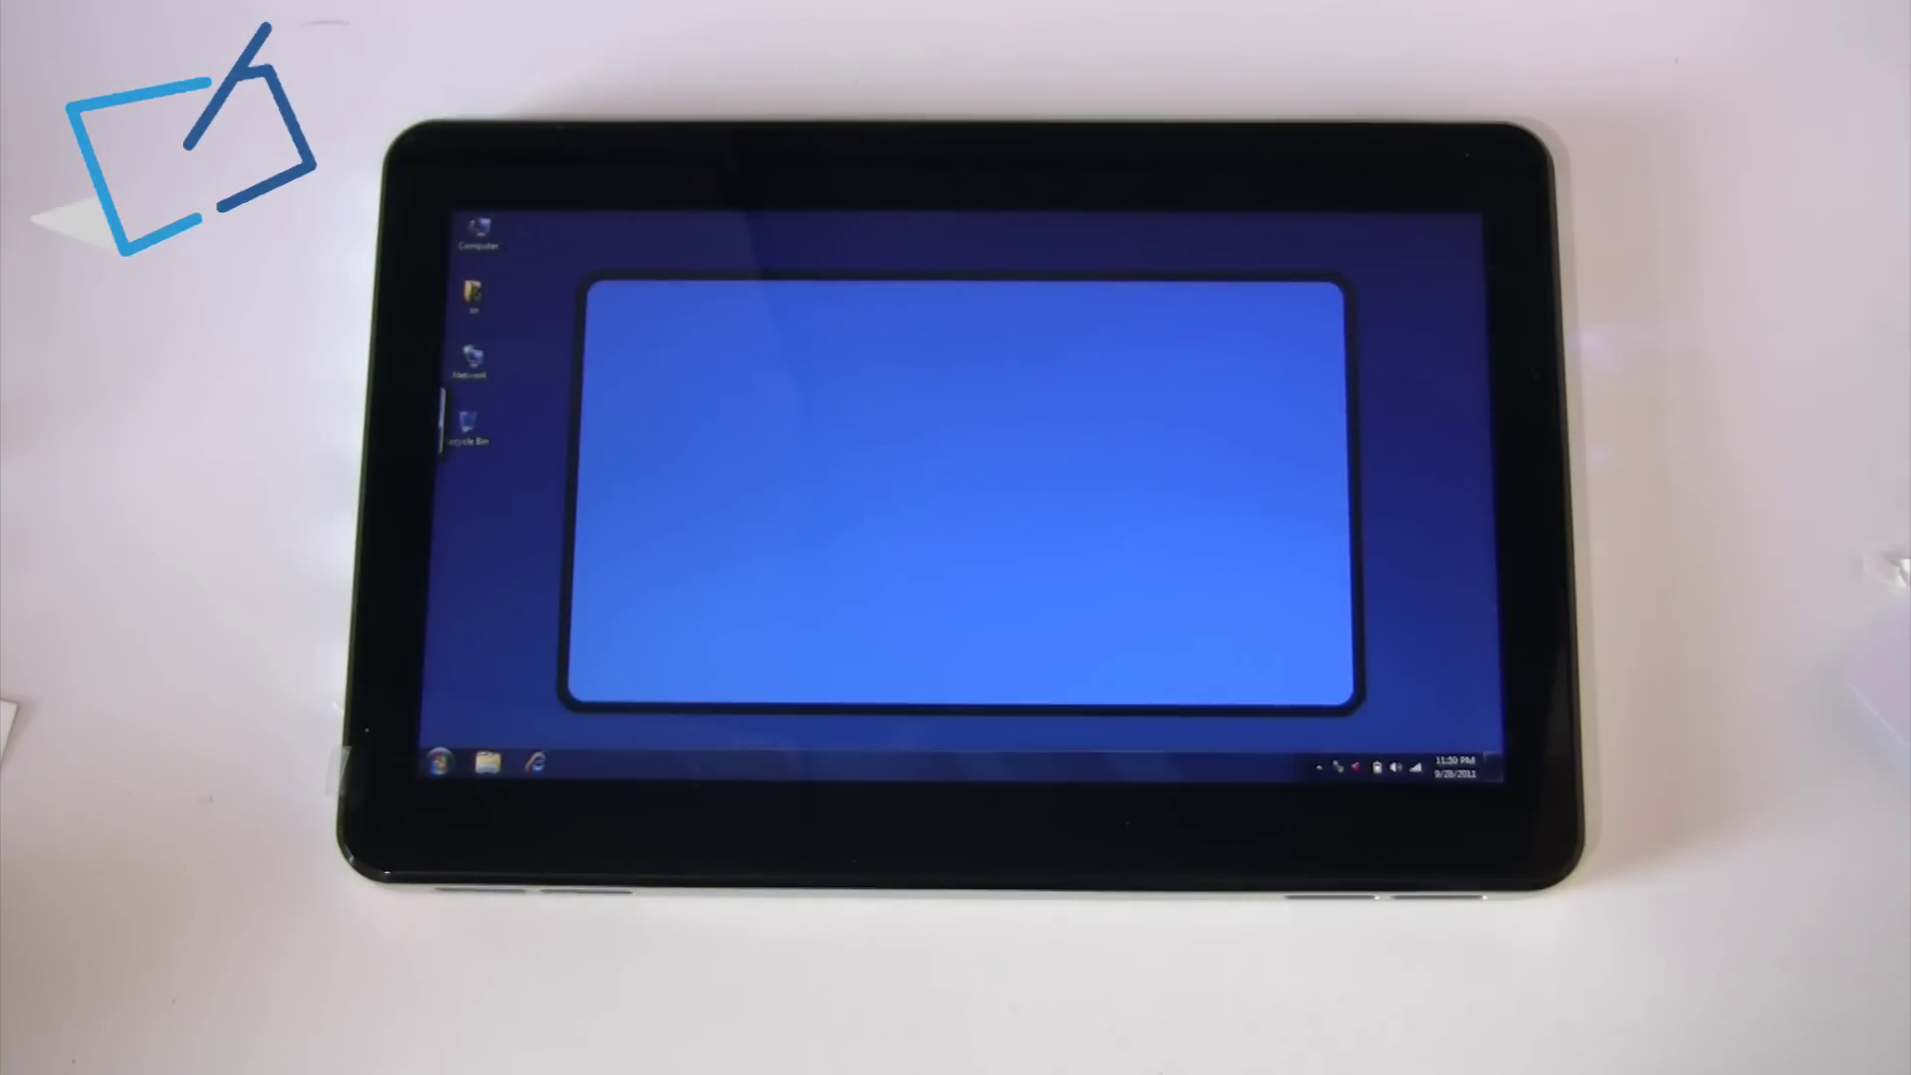
Restart Windows 7 from the Start menu's shut-down options.
click(438, 762)
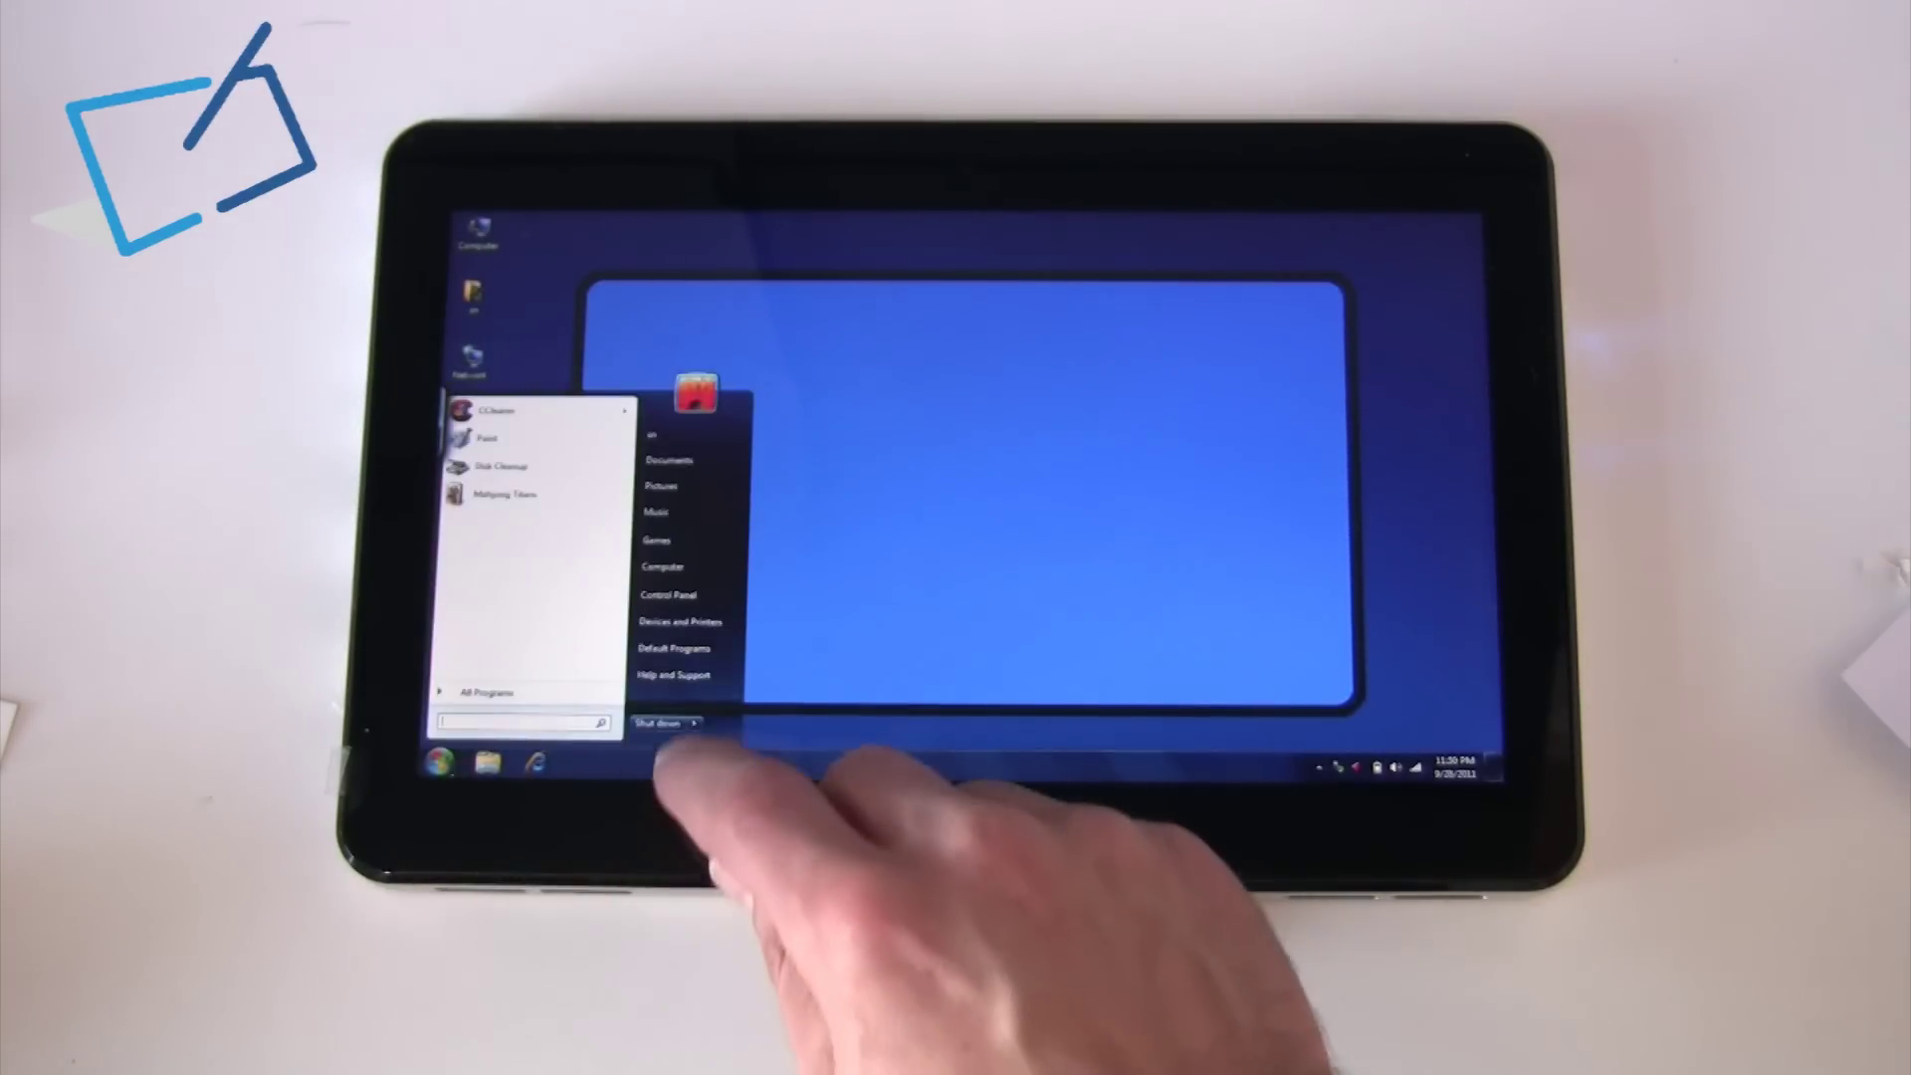
click(695, 722)
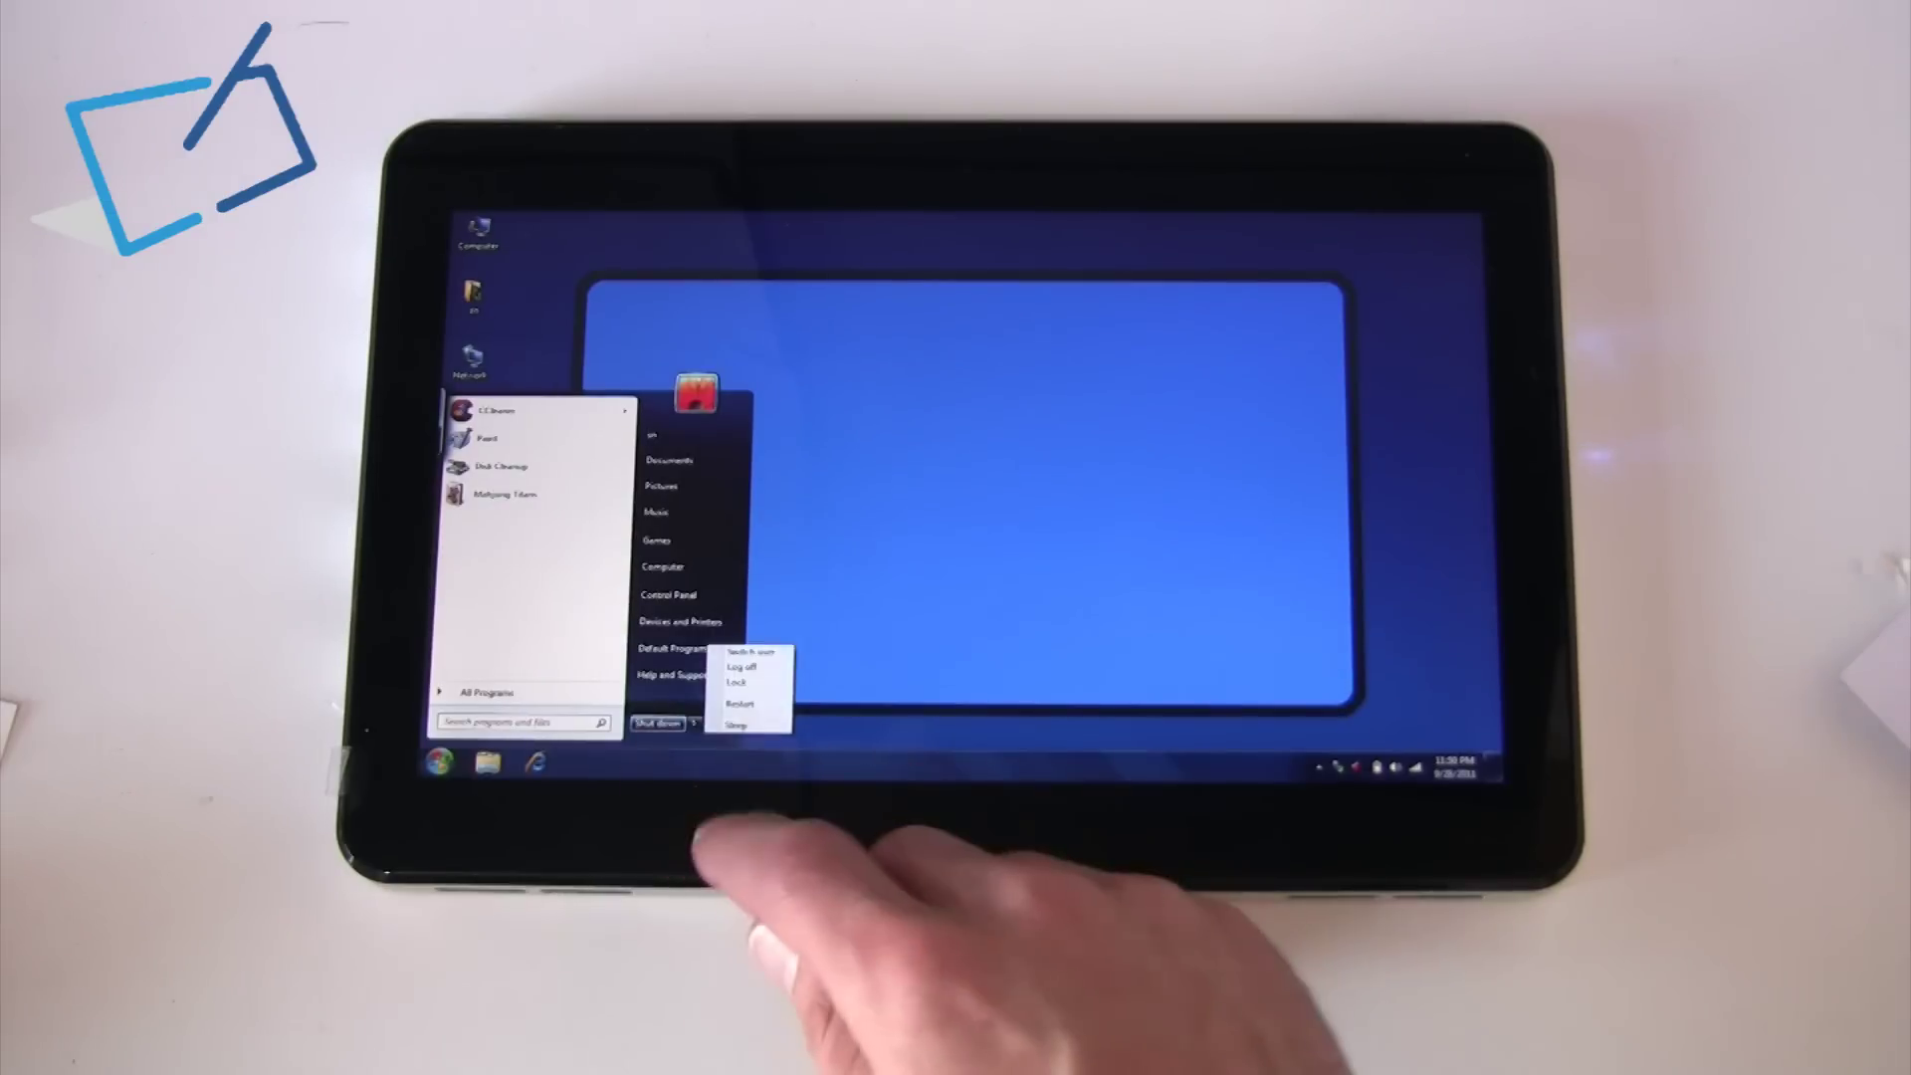
click(765, 700)
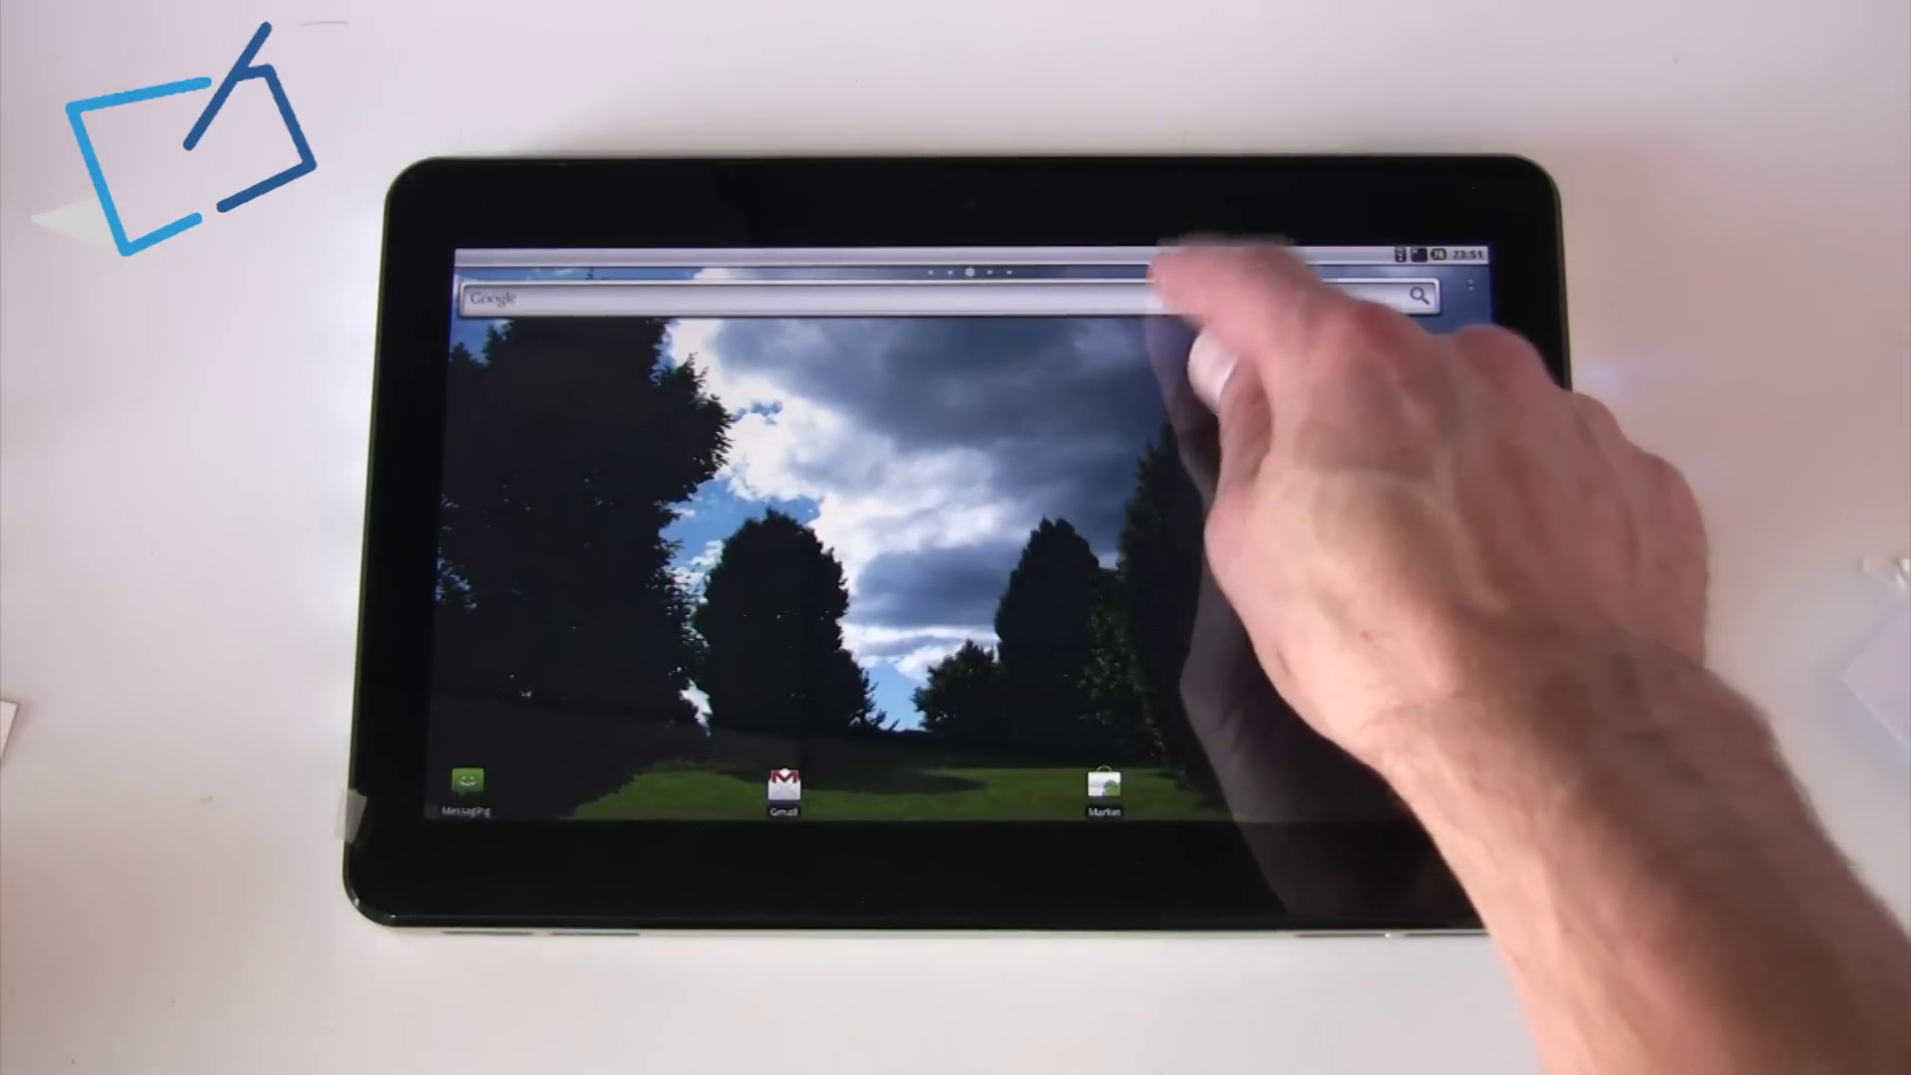
Search Google for 'bbc news' from the home screen and zoom into the results.
click(1150, 295)
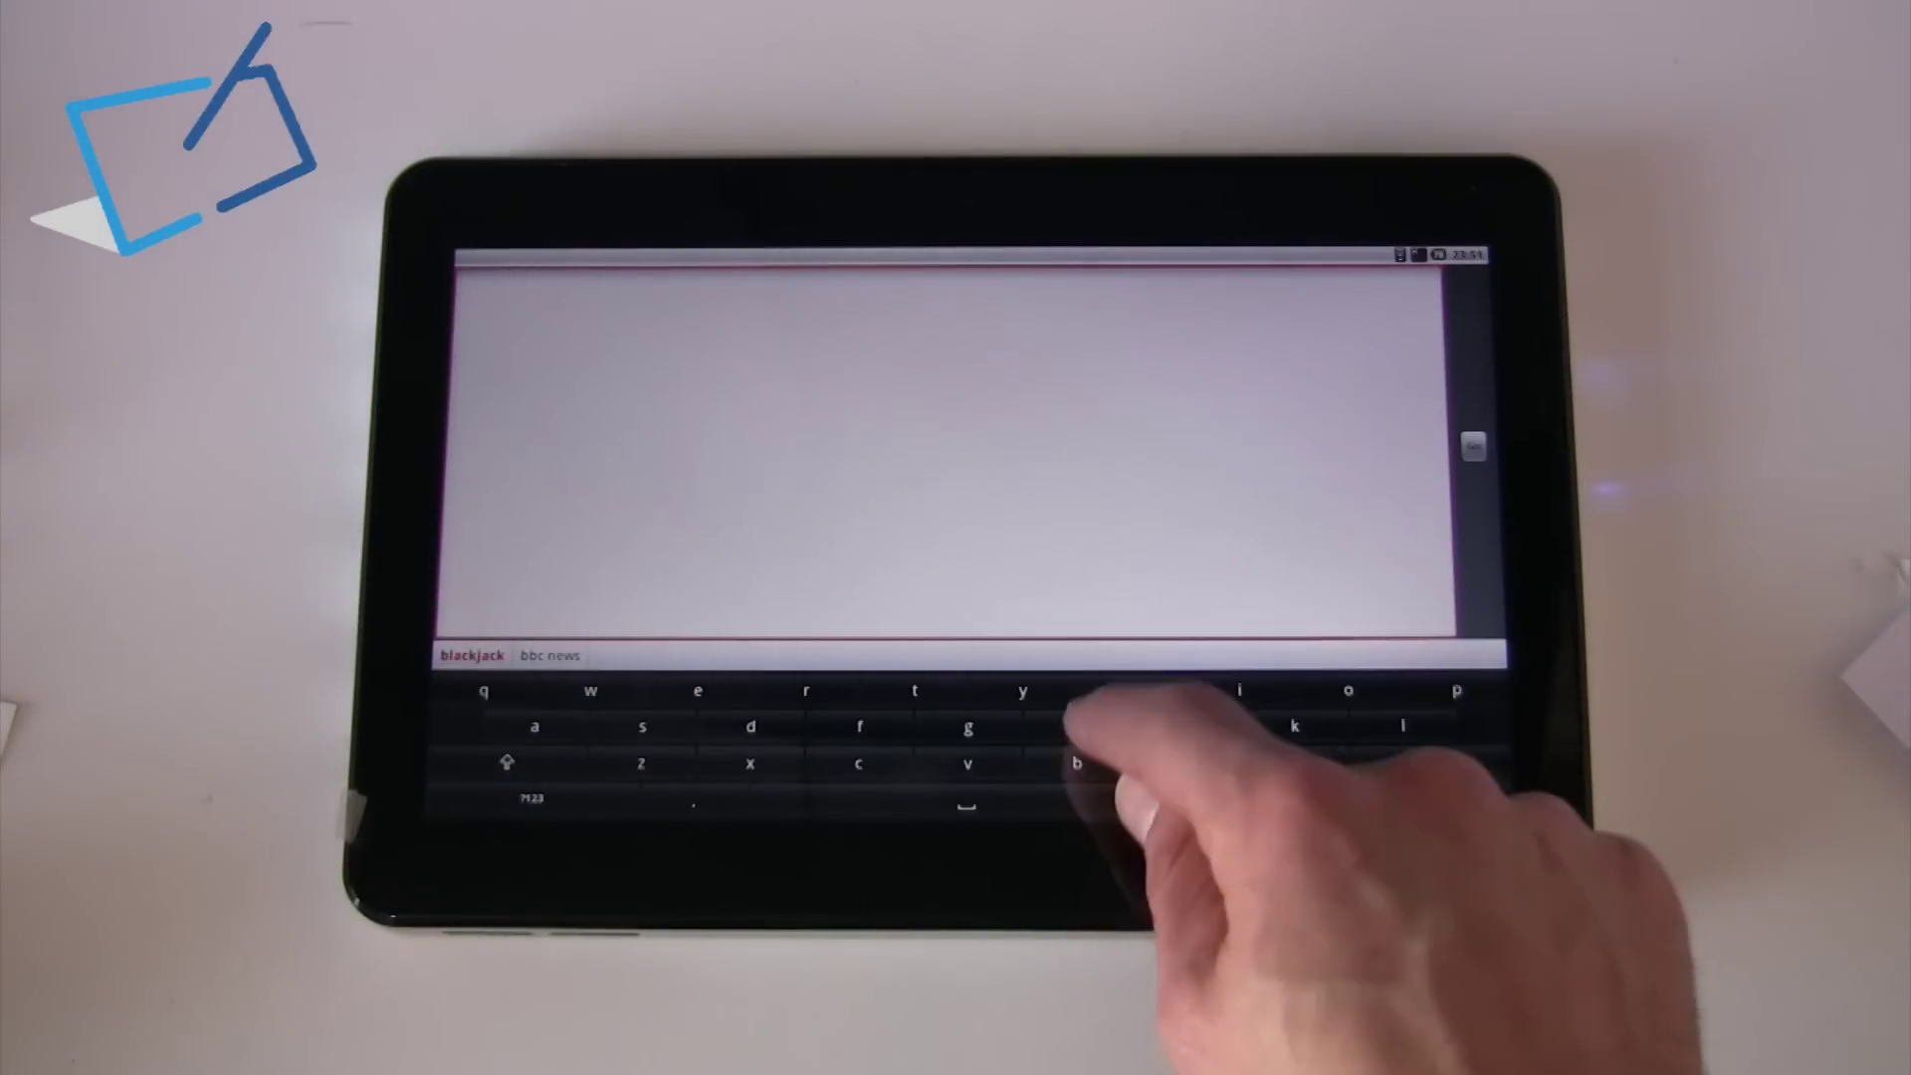
text(bbc)
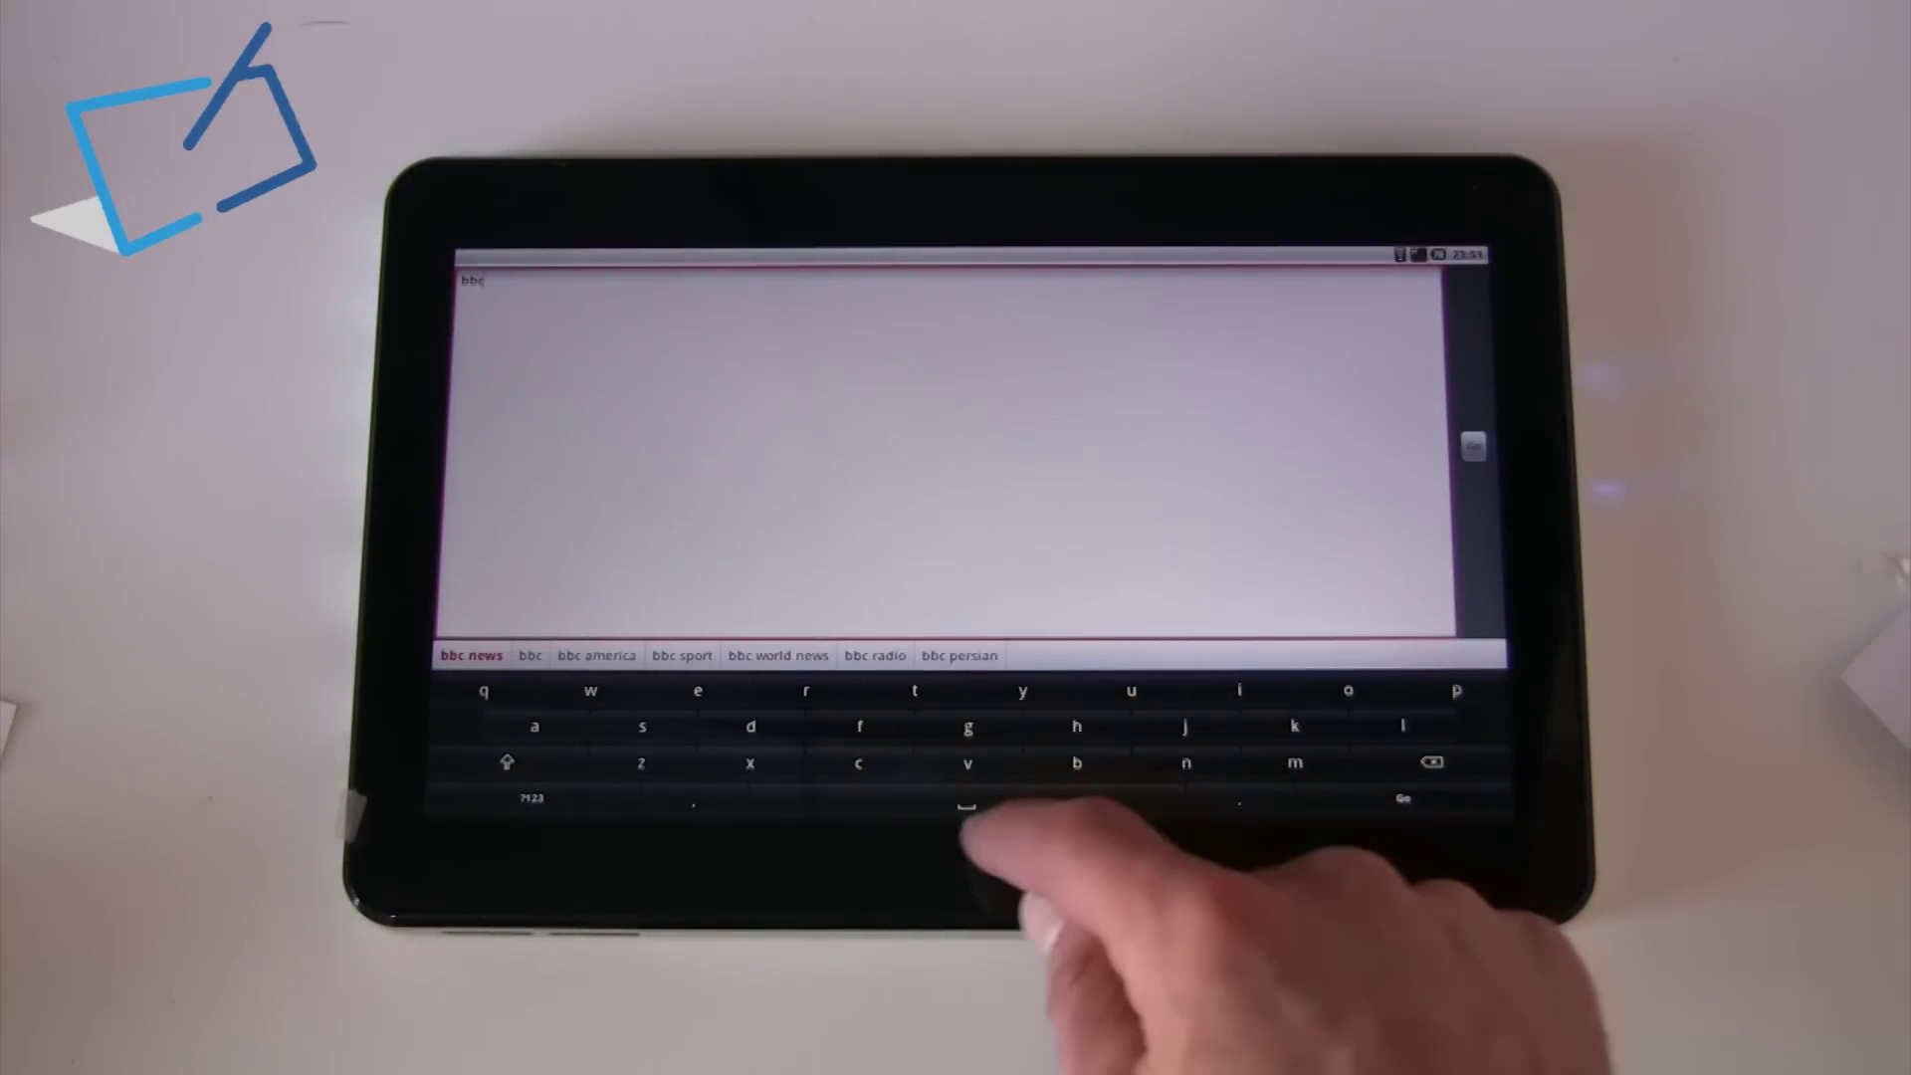
text( n)
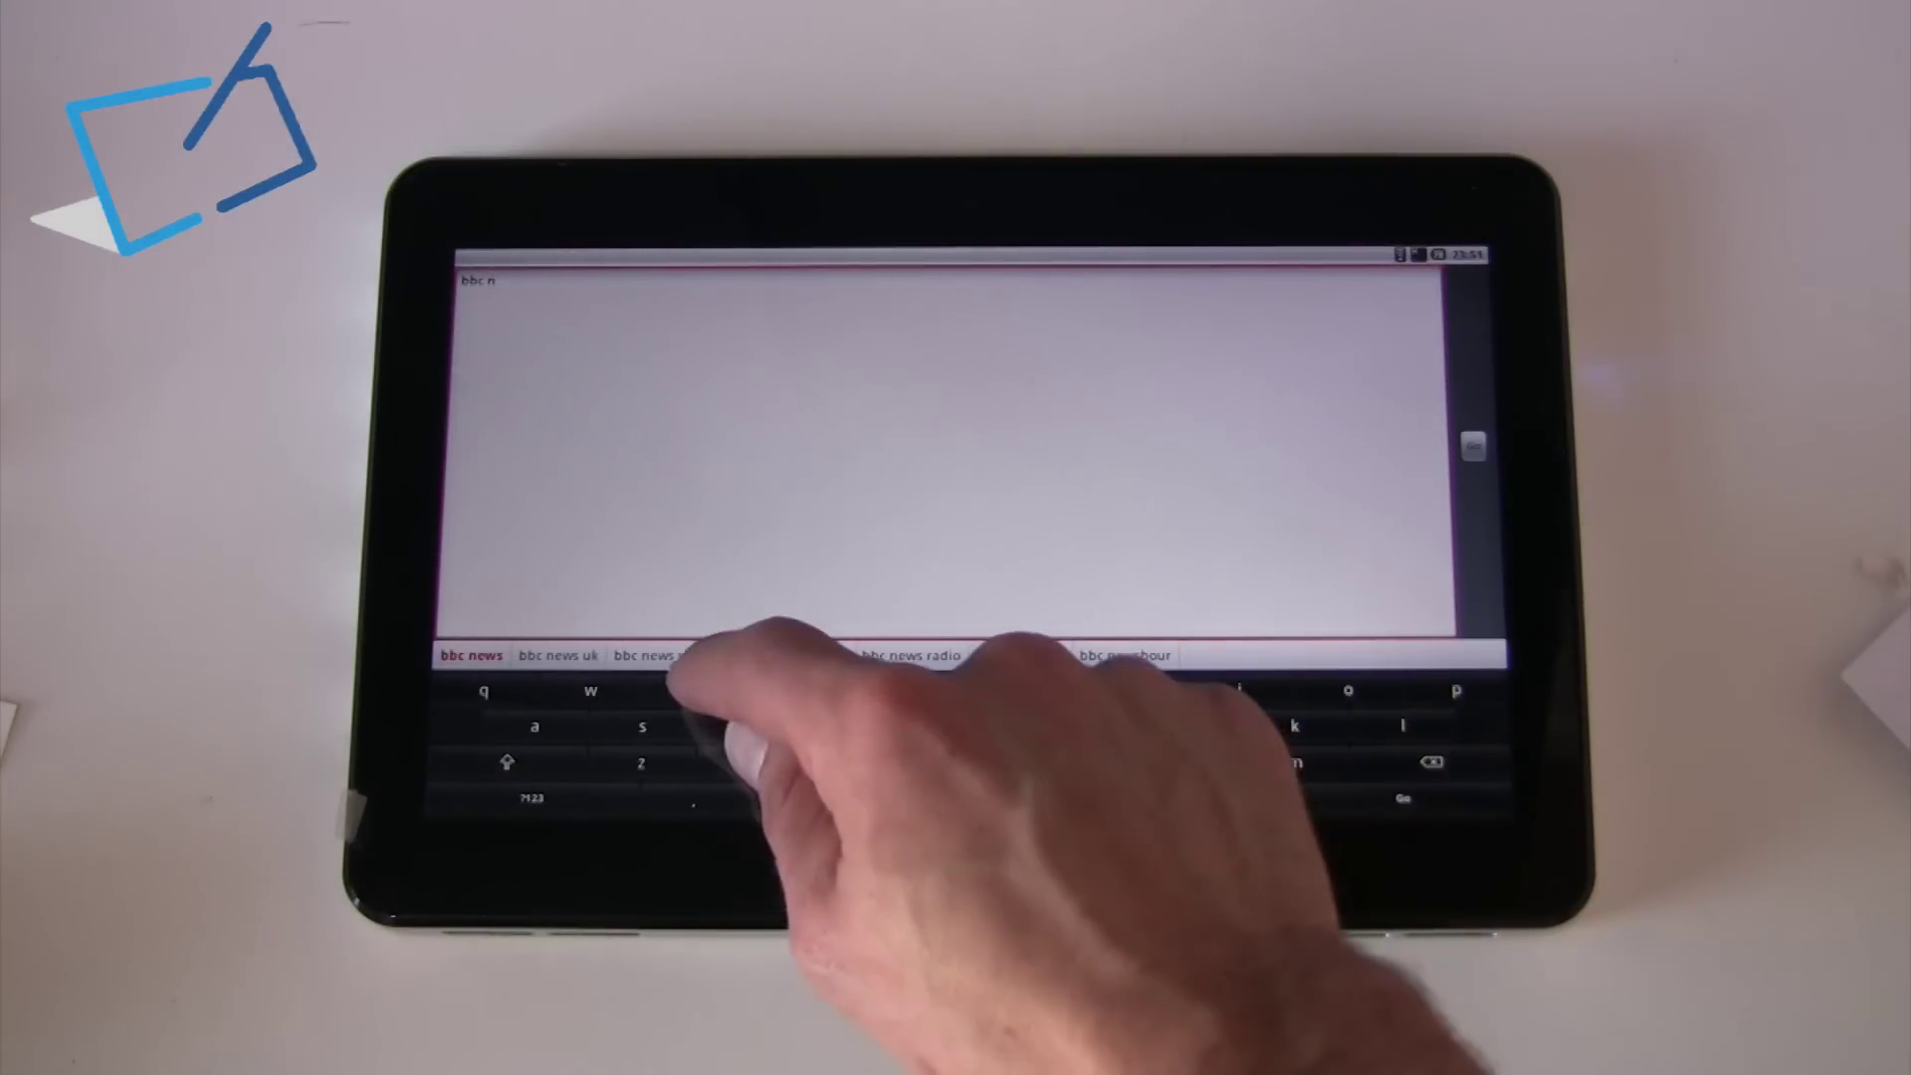
text(ews)
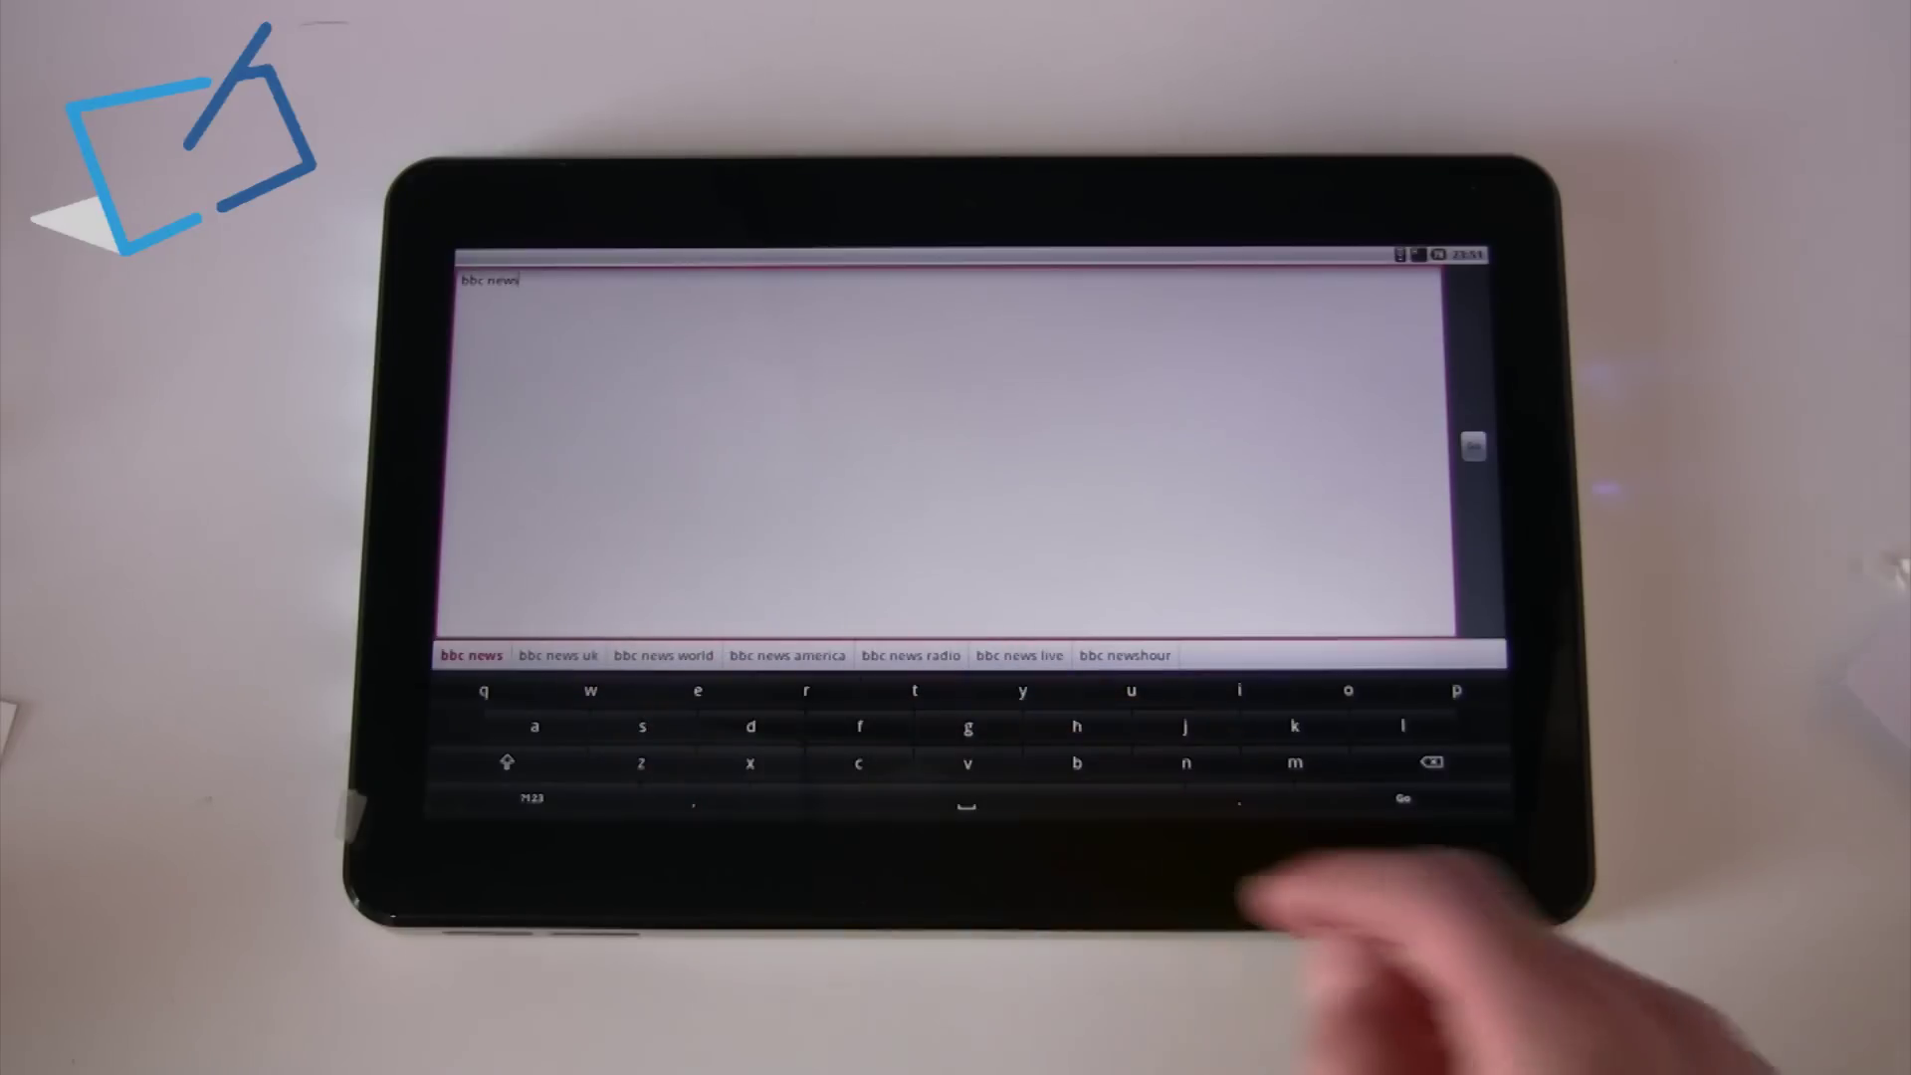
key(Return)
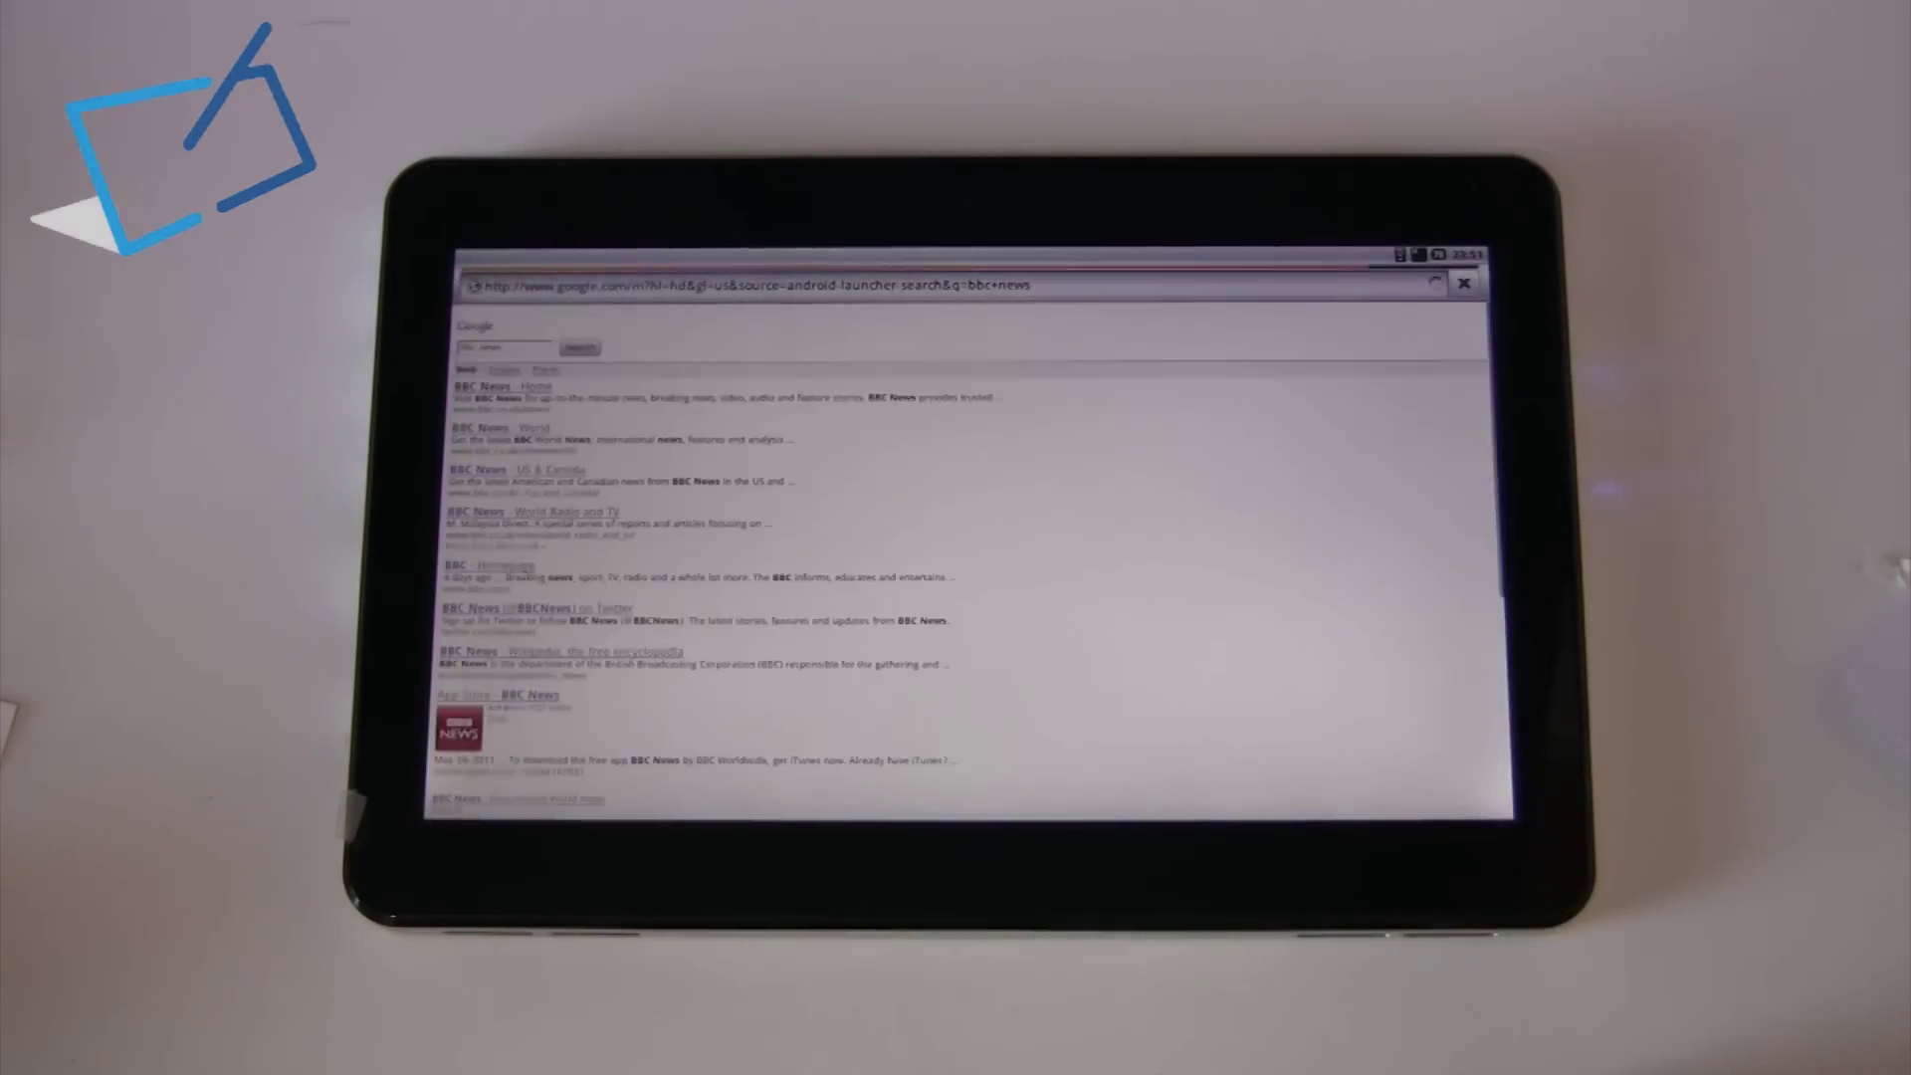
scroll(811, 478, down, 3)
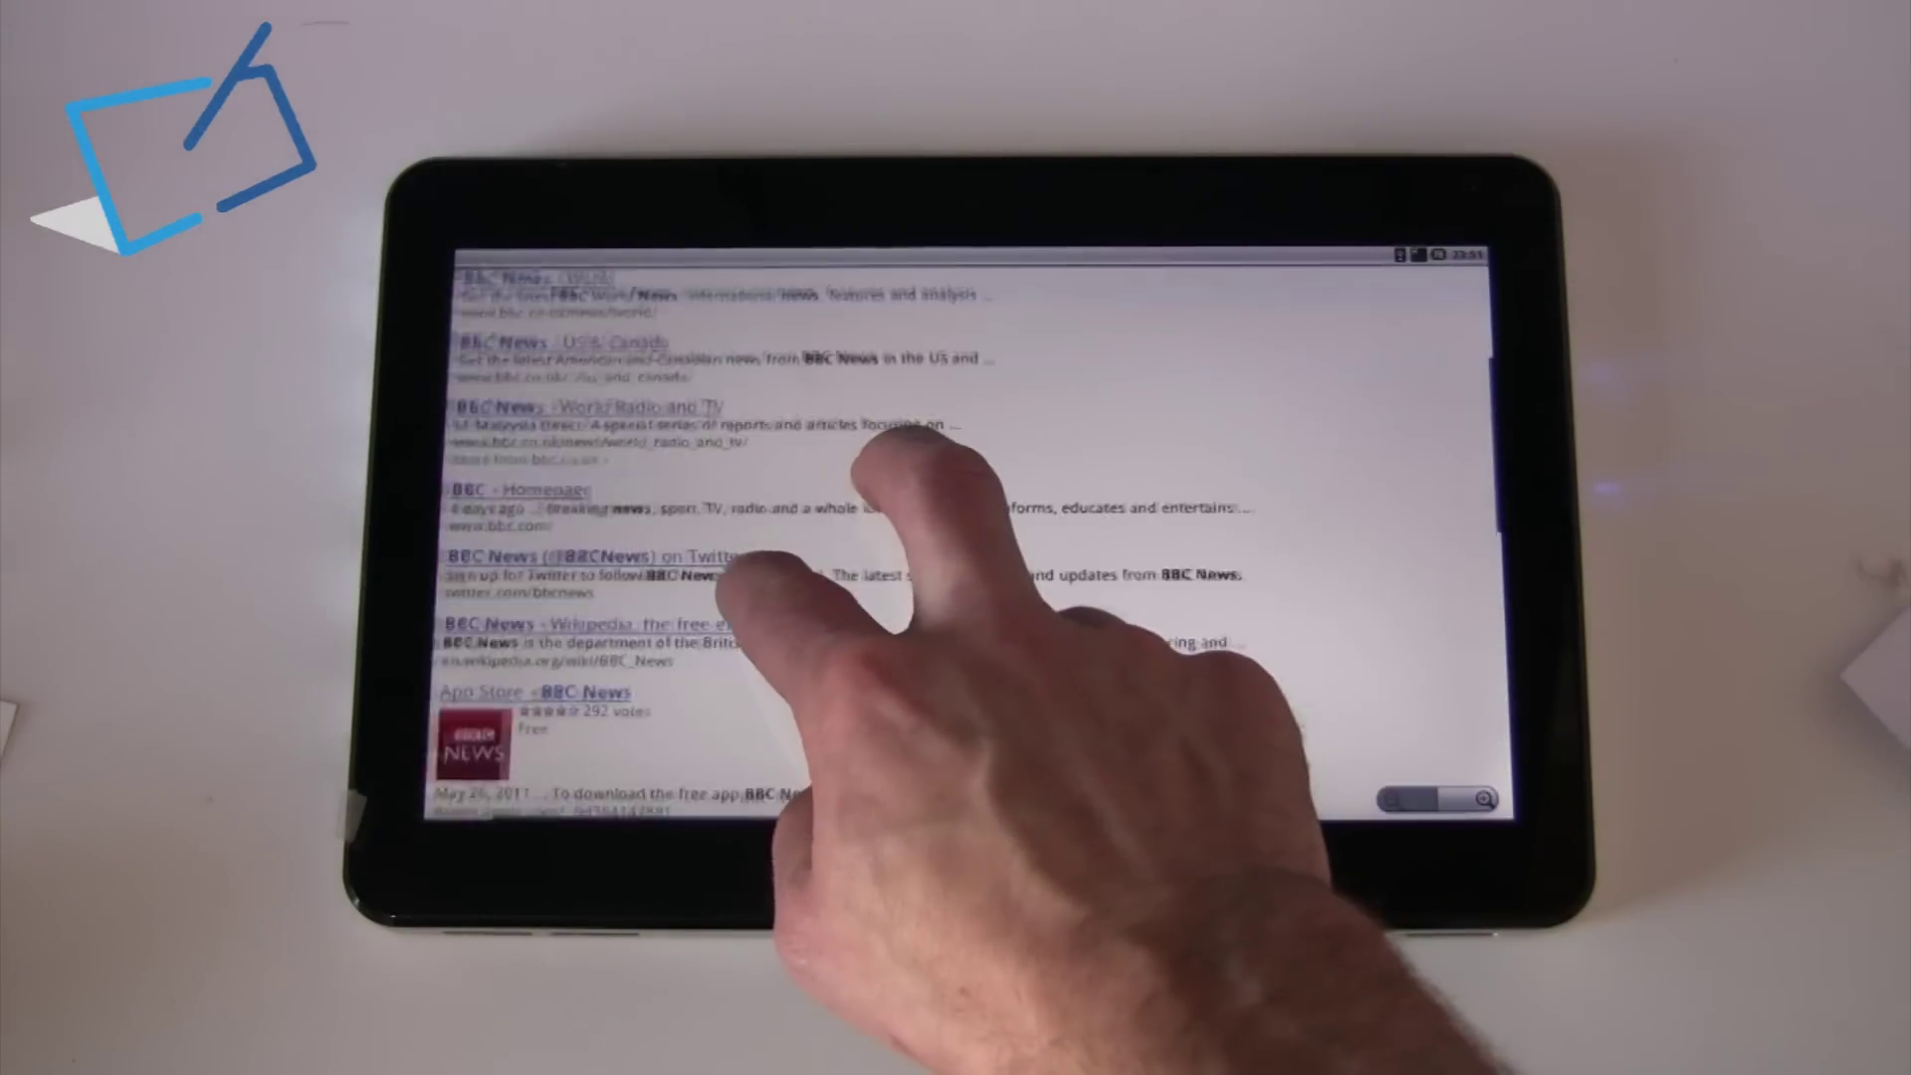
double_click(957, 433)
scroll(956, 433, down, 2)
double_click(1134, 657)
scroll(1105, 493, up, 5)
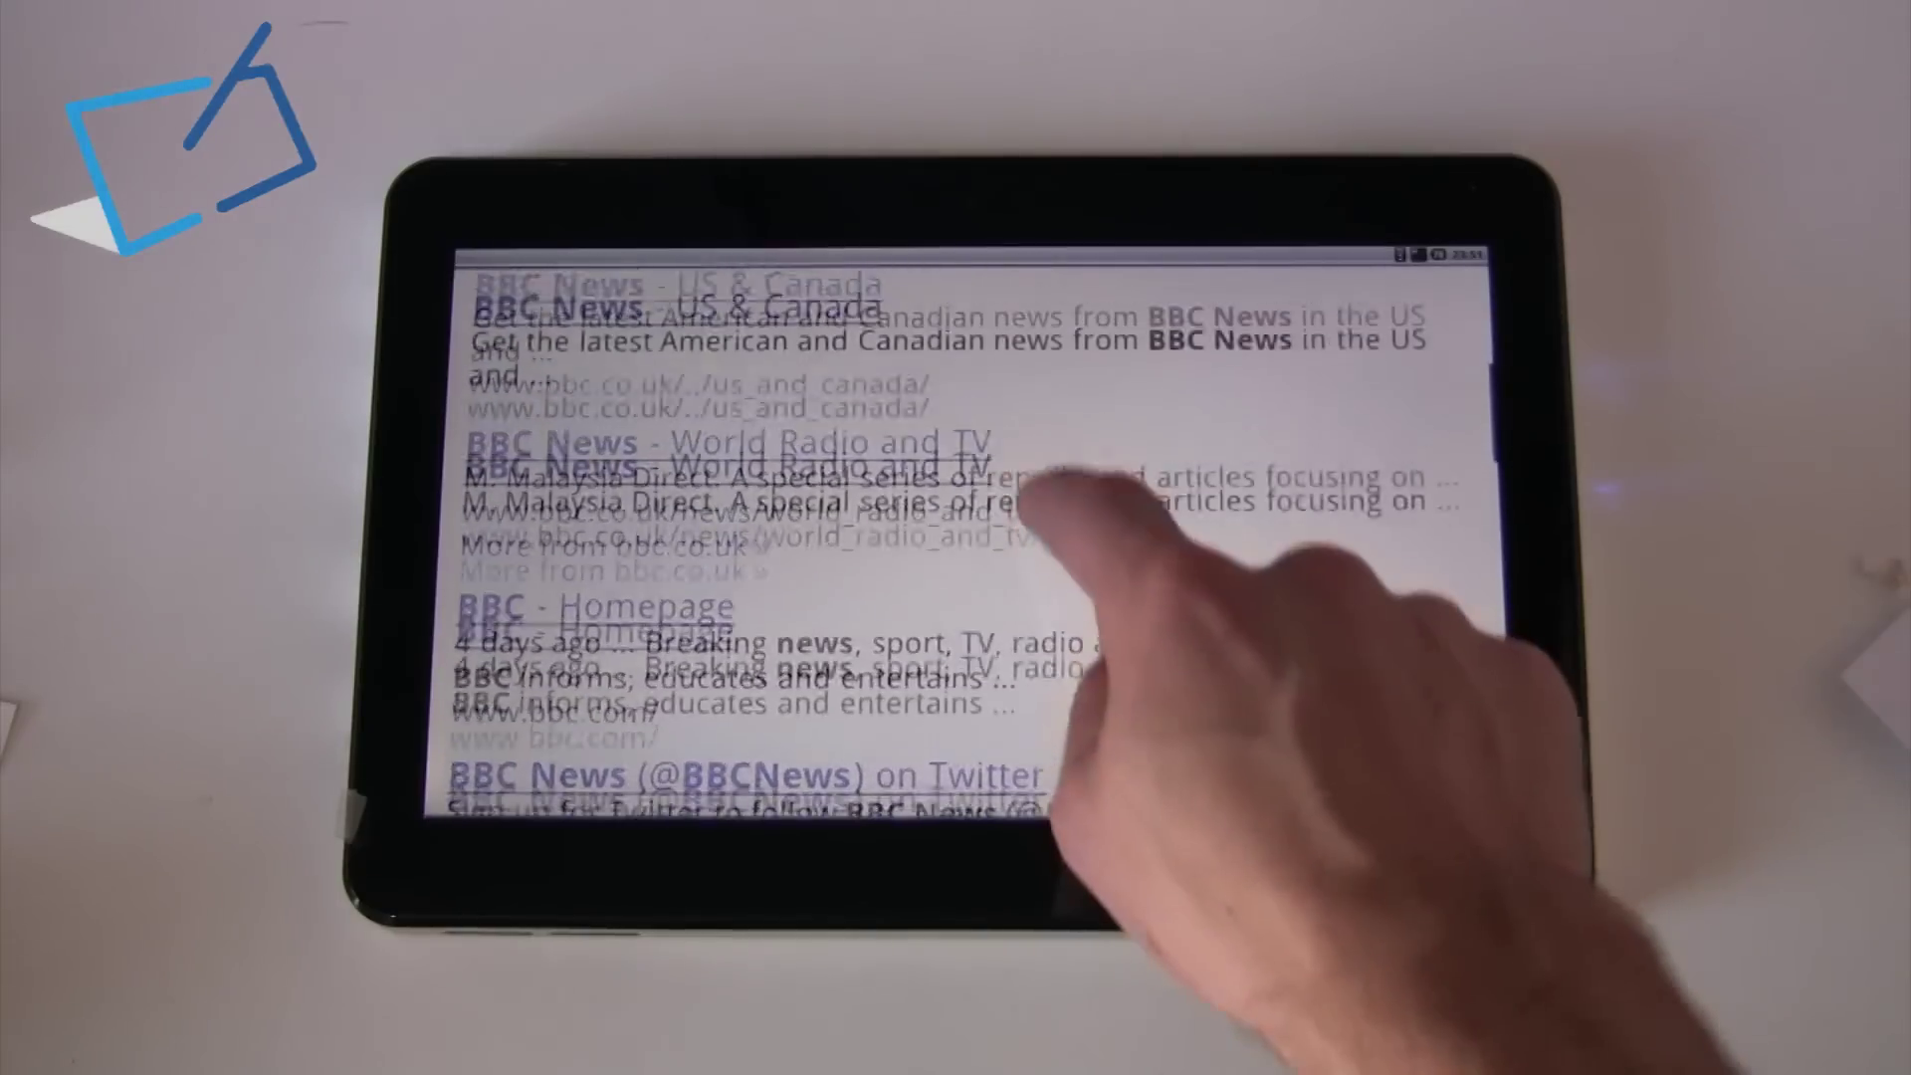
scroll(1045, 657, up, 3)
scroll(1129, 597, up, 3)
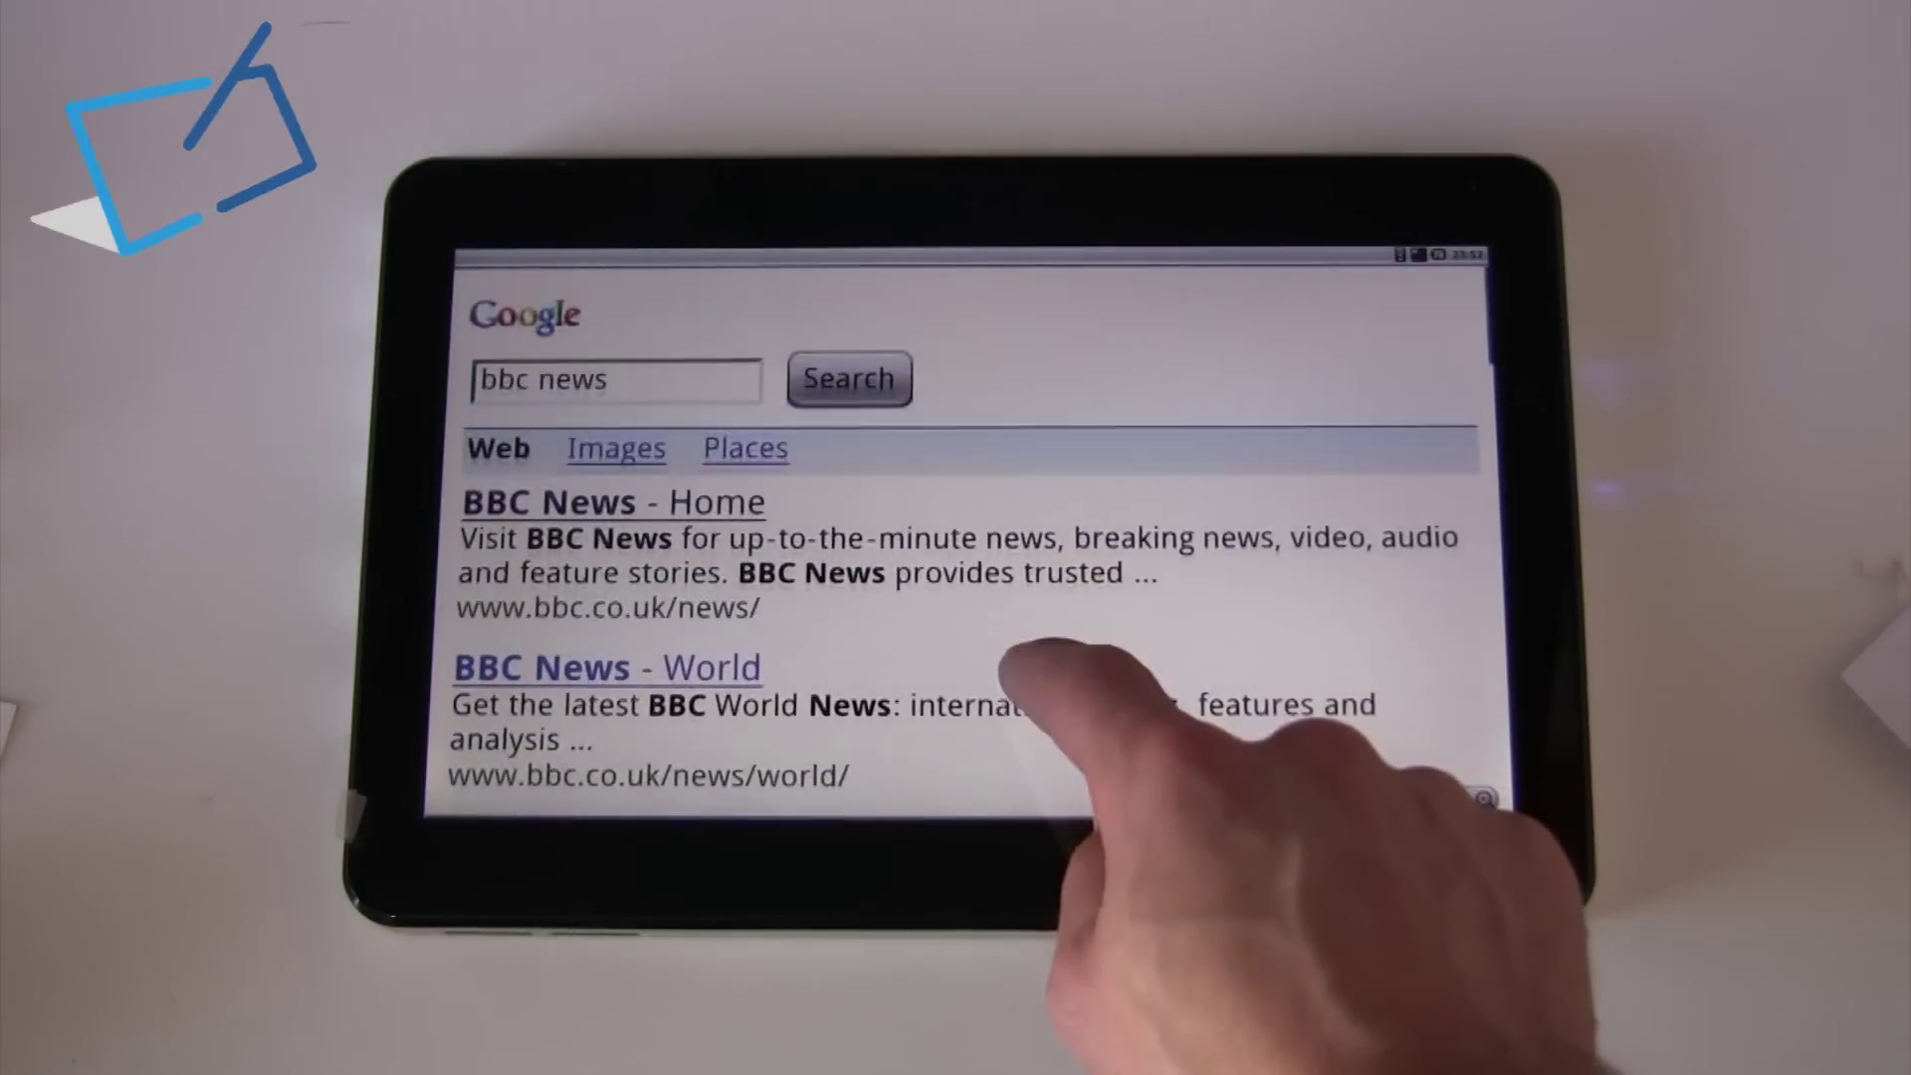
Visit the BBC News - Home result and bring up the browser's options menu.
click(687, 559)
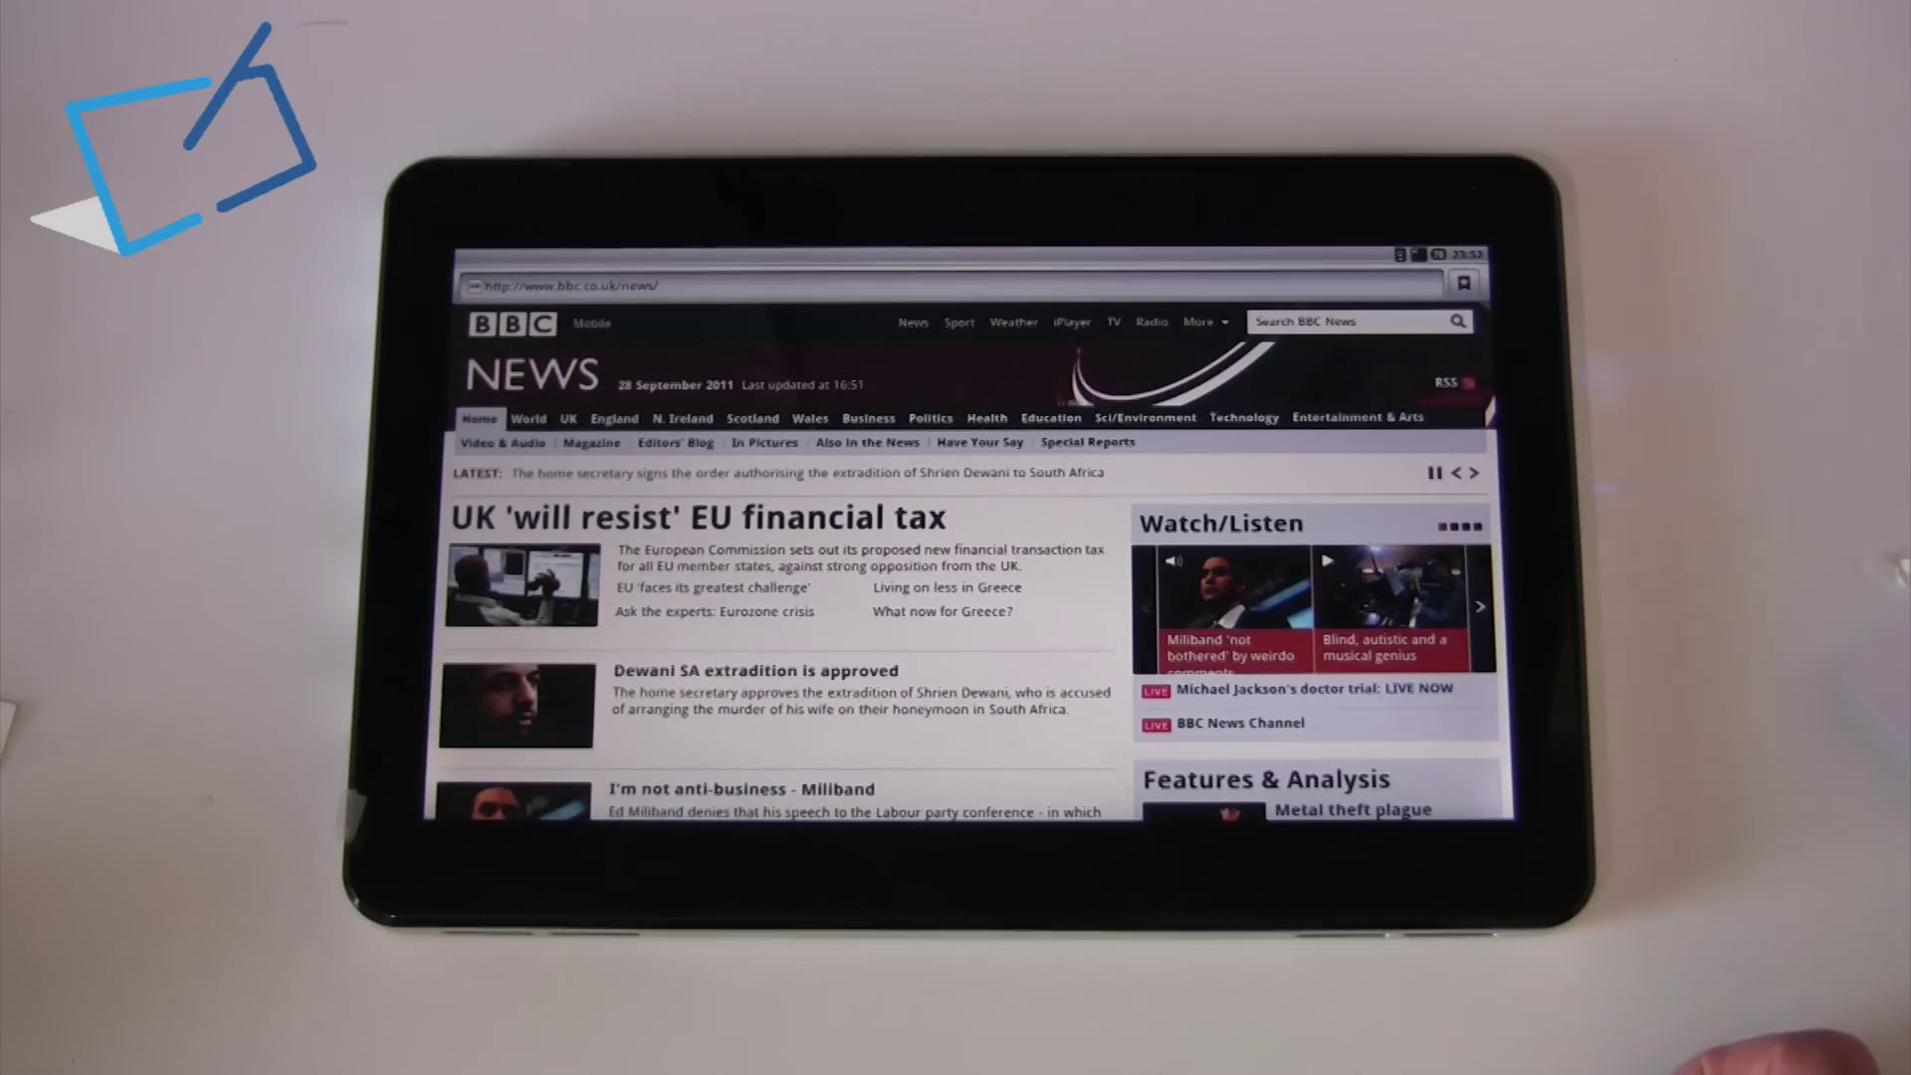
scroll(986, 598, down, 5)
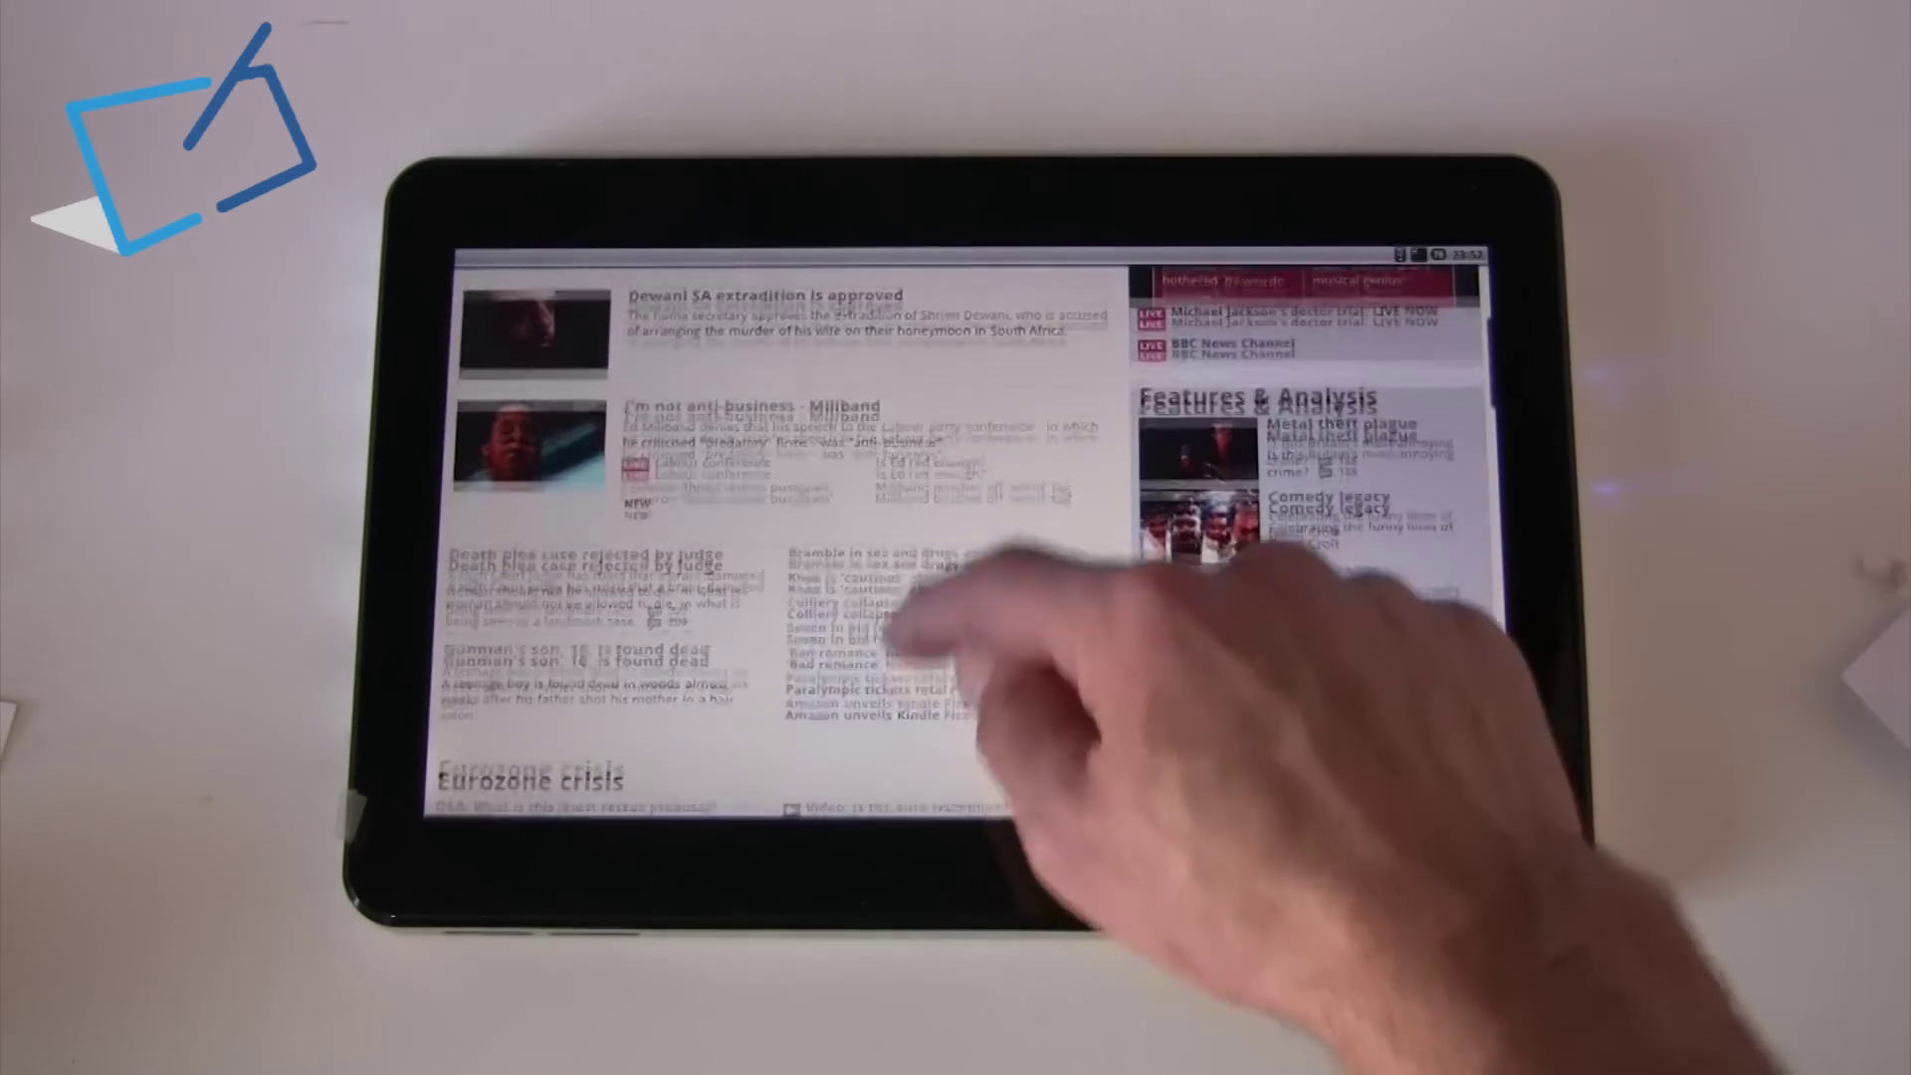
scroll(925, 567, down, 5)
scroll(977, 523, up, 5)
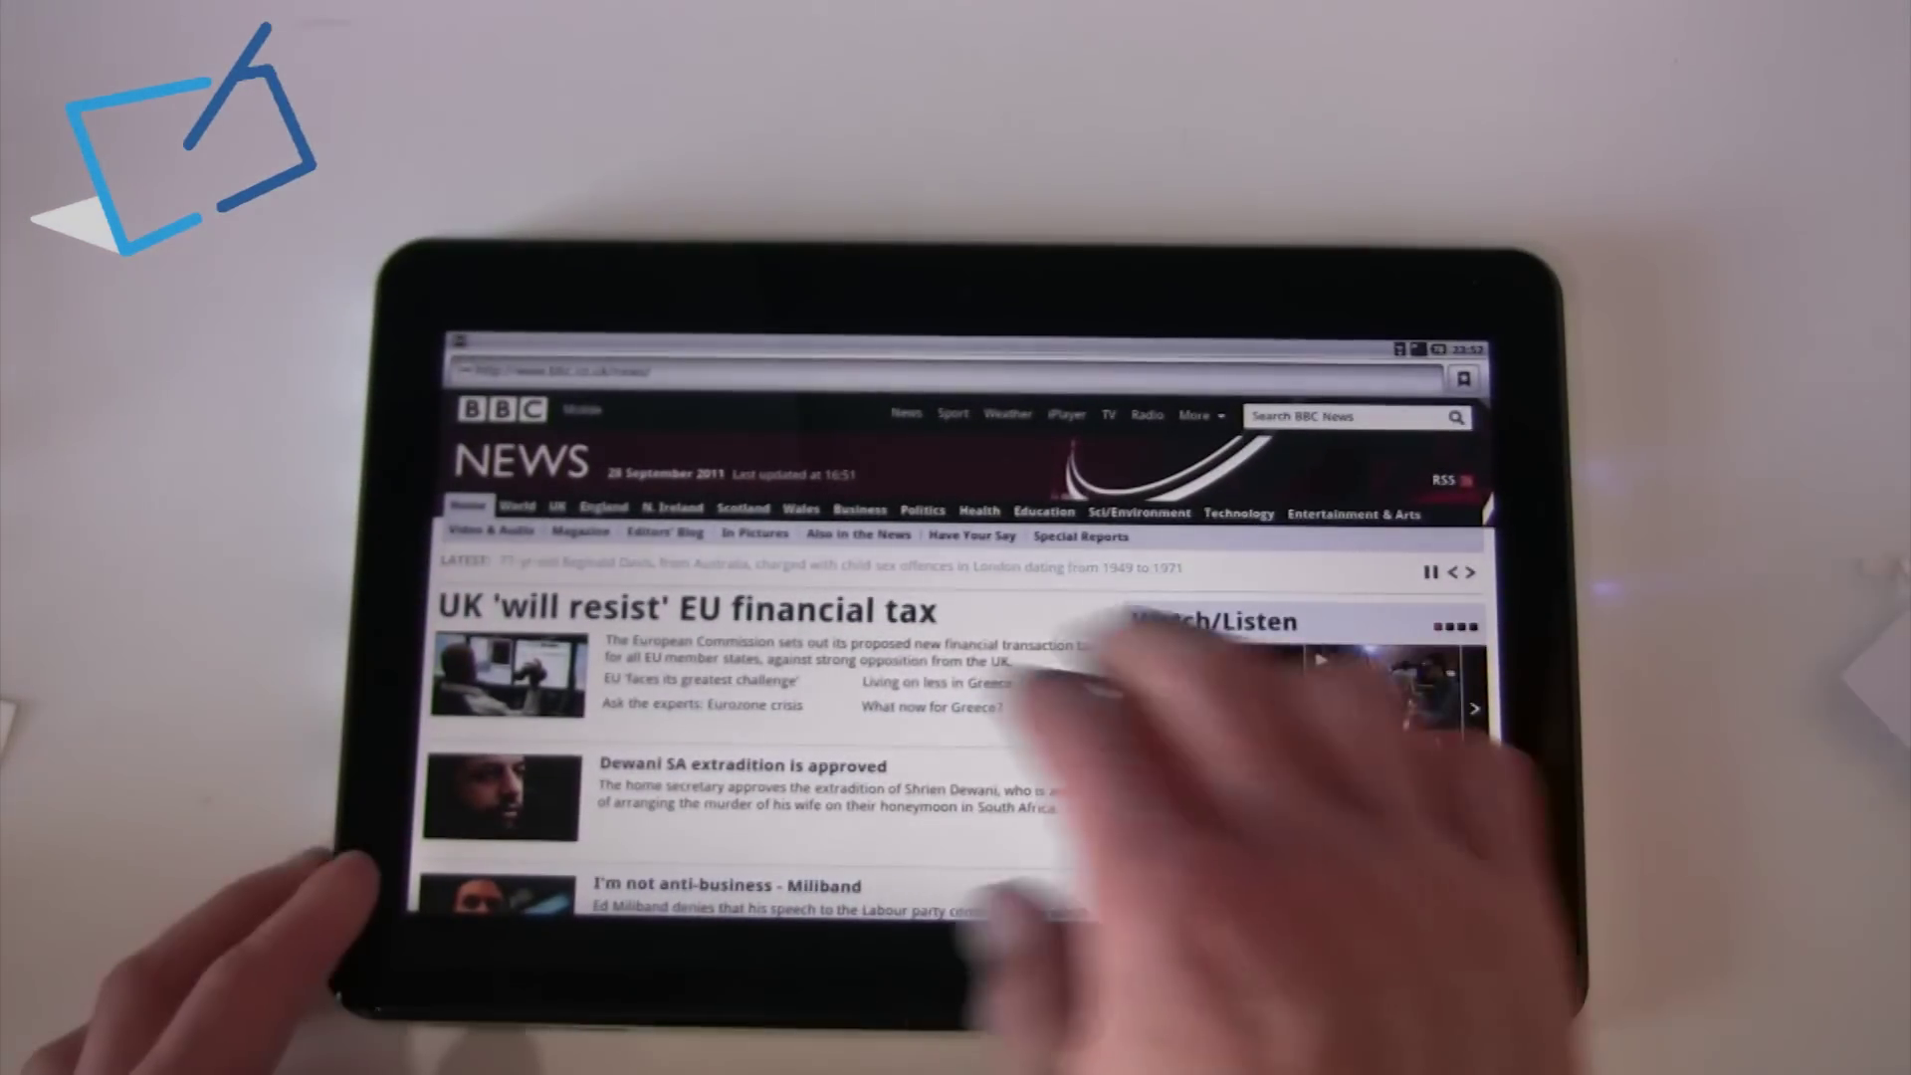
scroll(955, 672, up, 3)
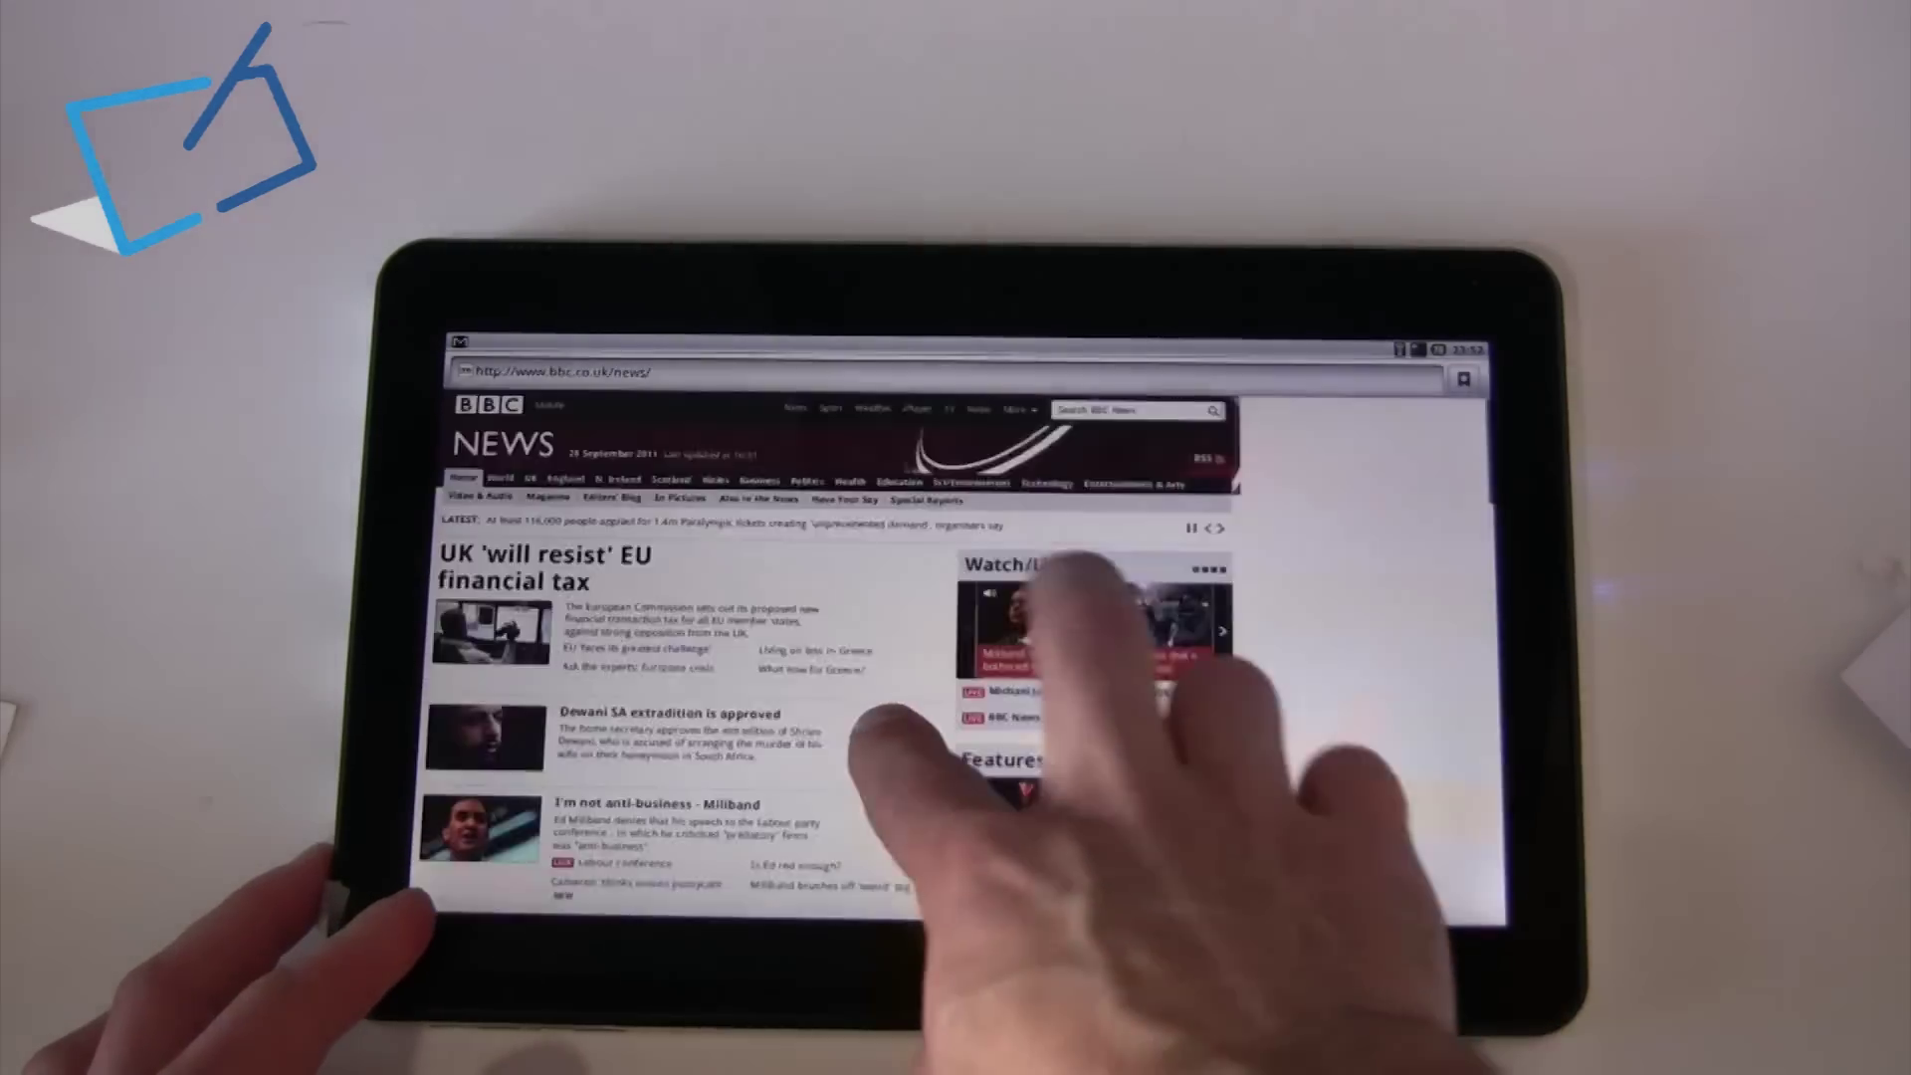
scroll(971, 642, down, 3)
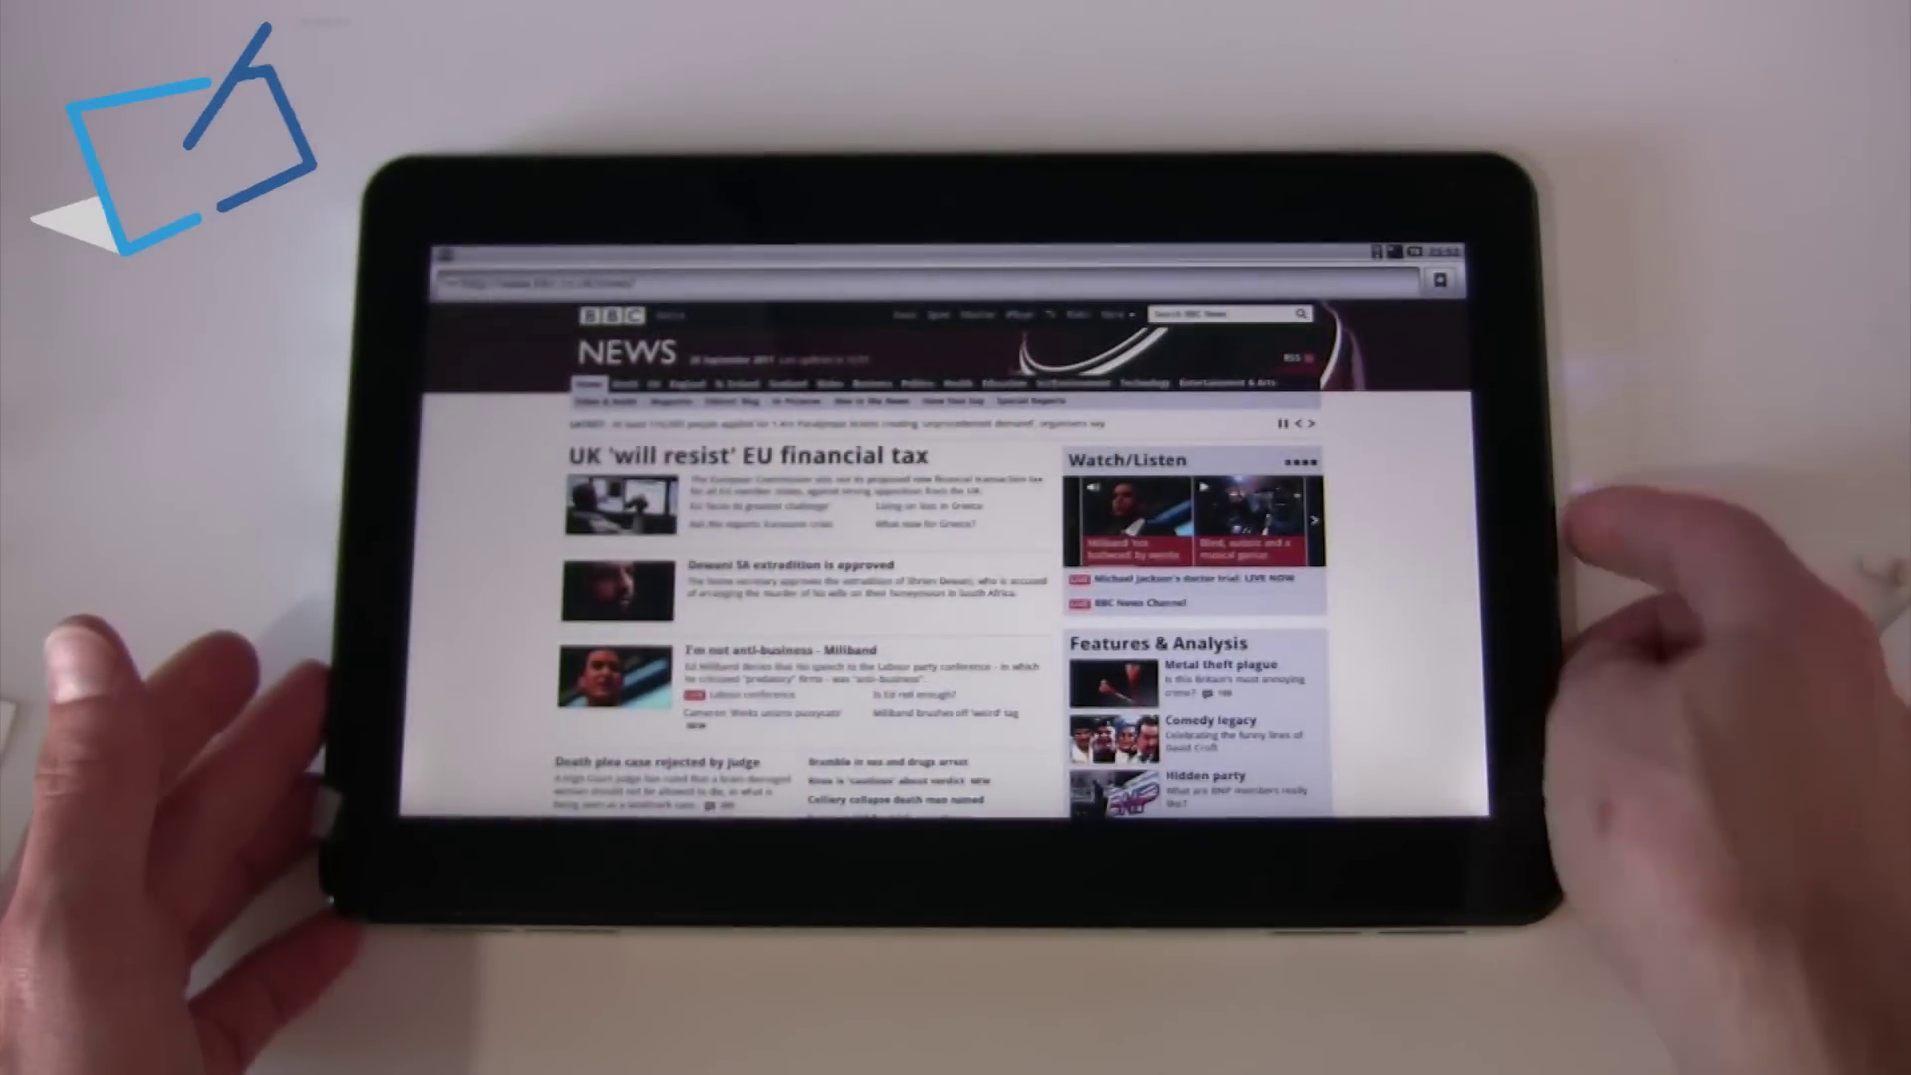
key(Menu)
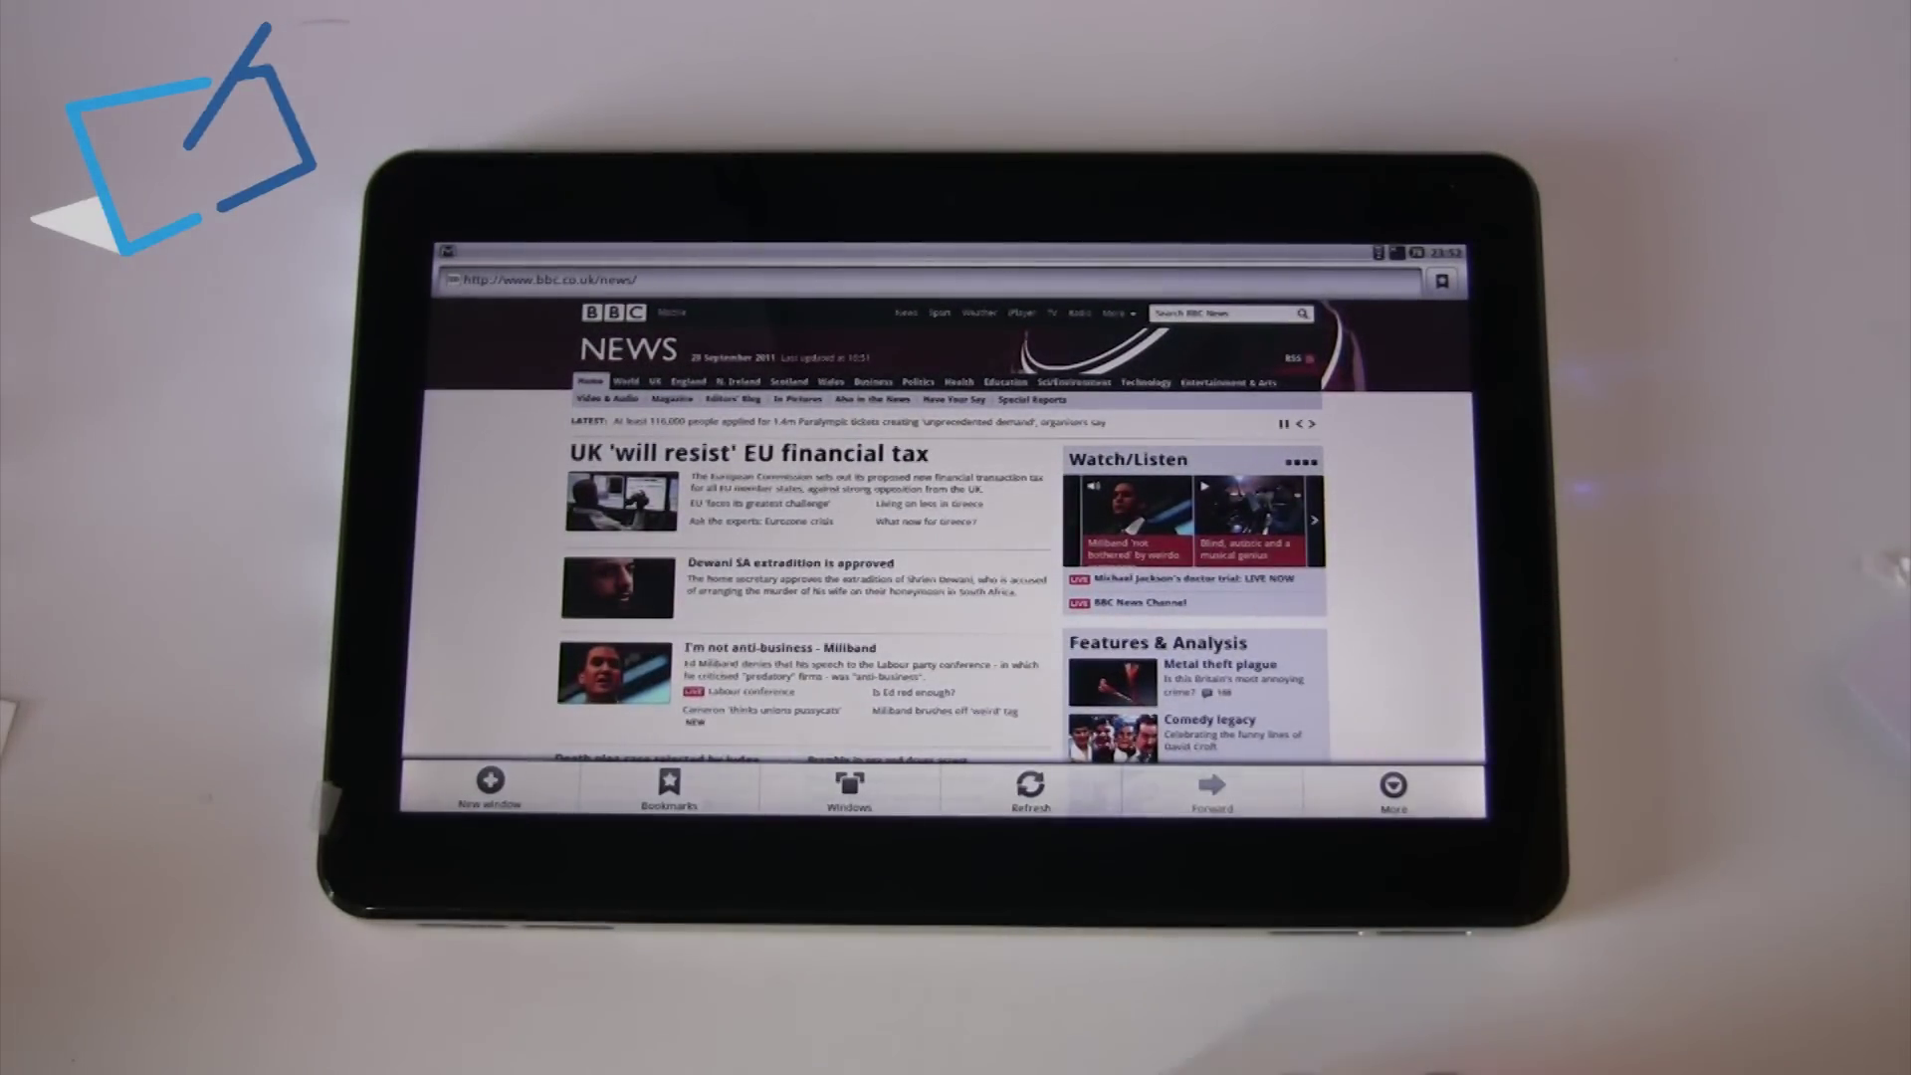
In a new browser window, search 'tabletstore', visit tabletstoreuk.com, then go home.
click(844, 788)
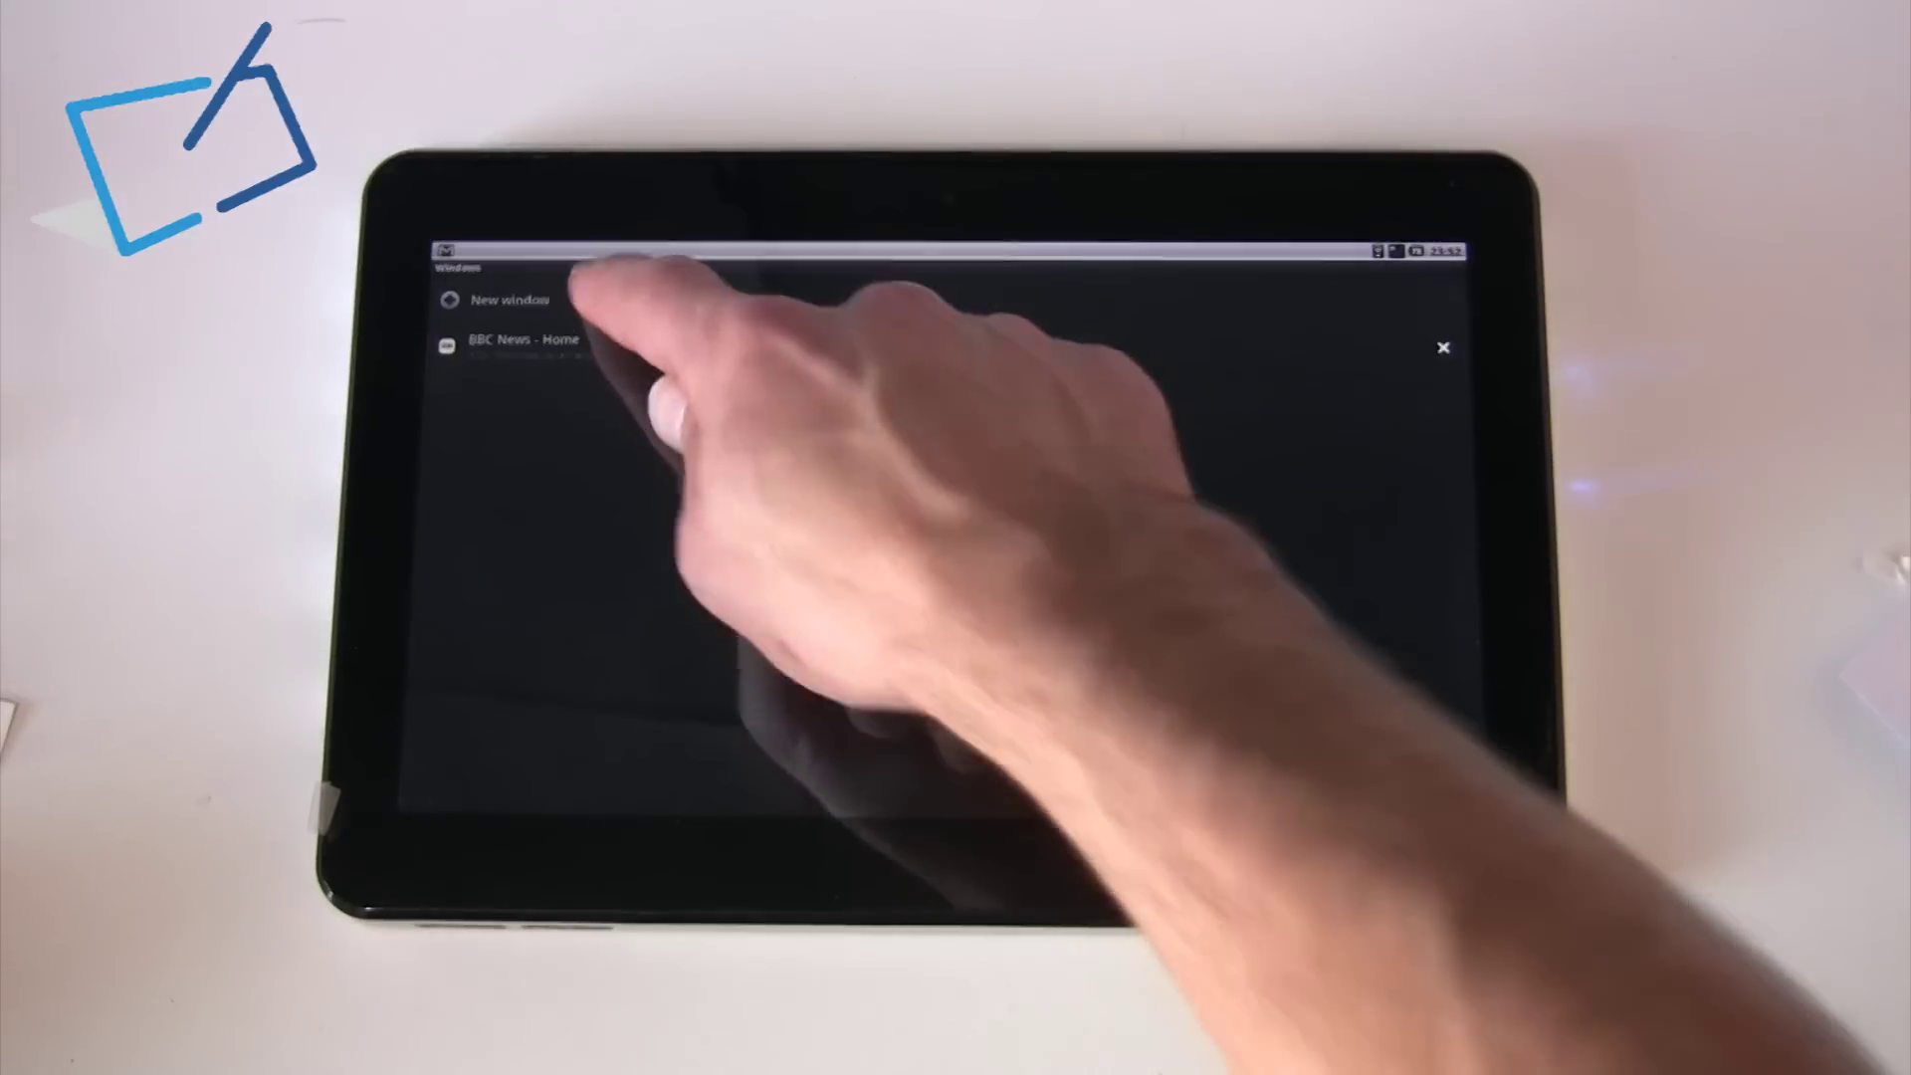
click(509, 298)
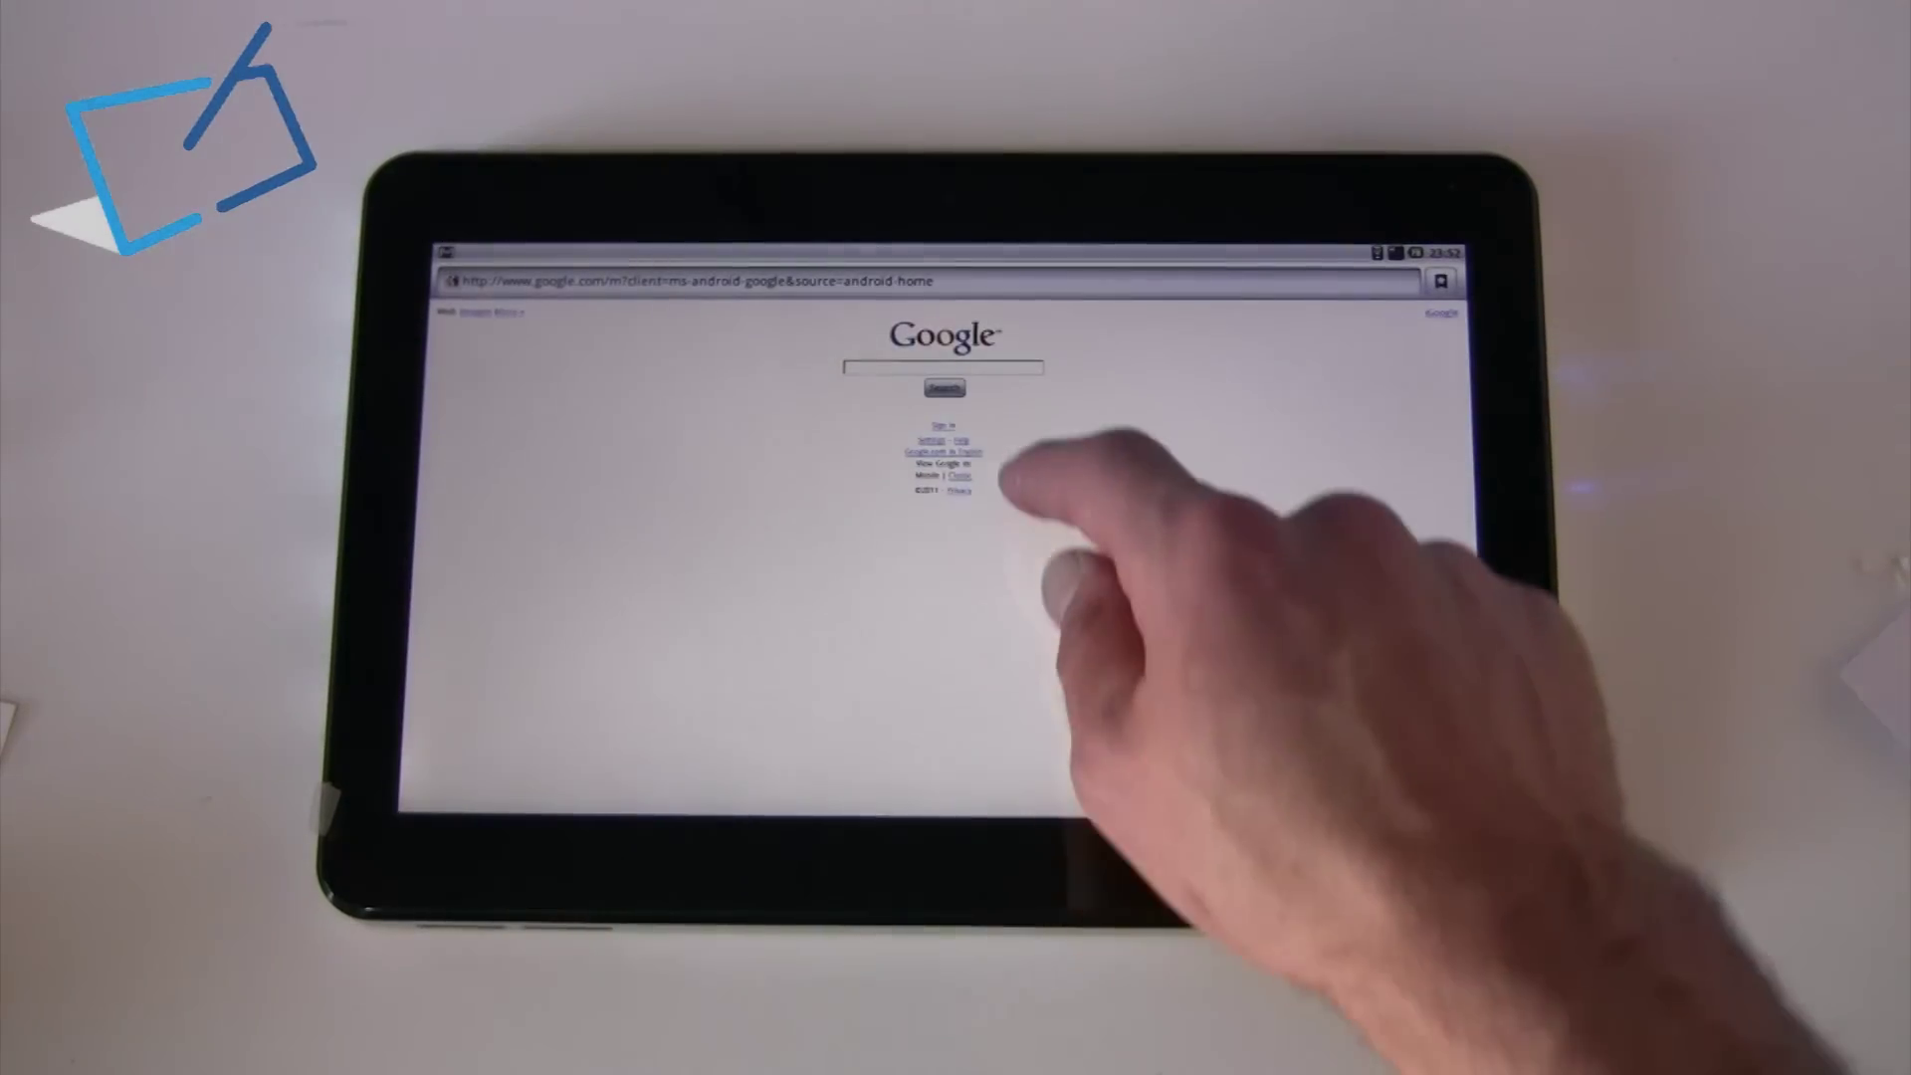
click(1105, 281)
key(BackSpace)
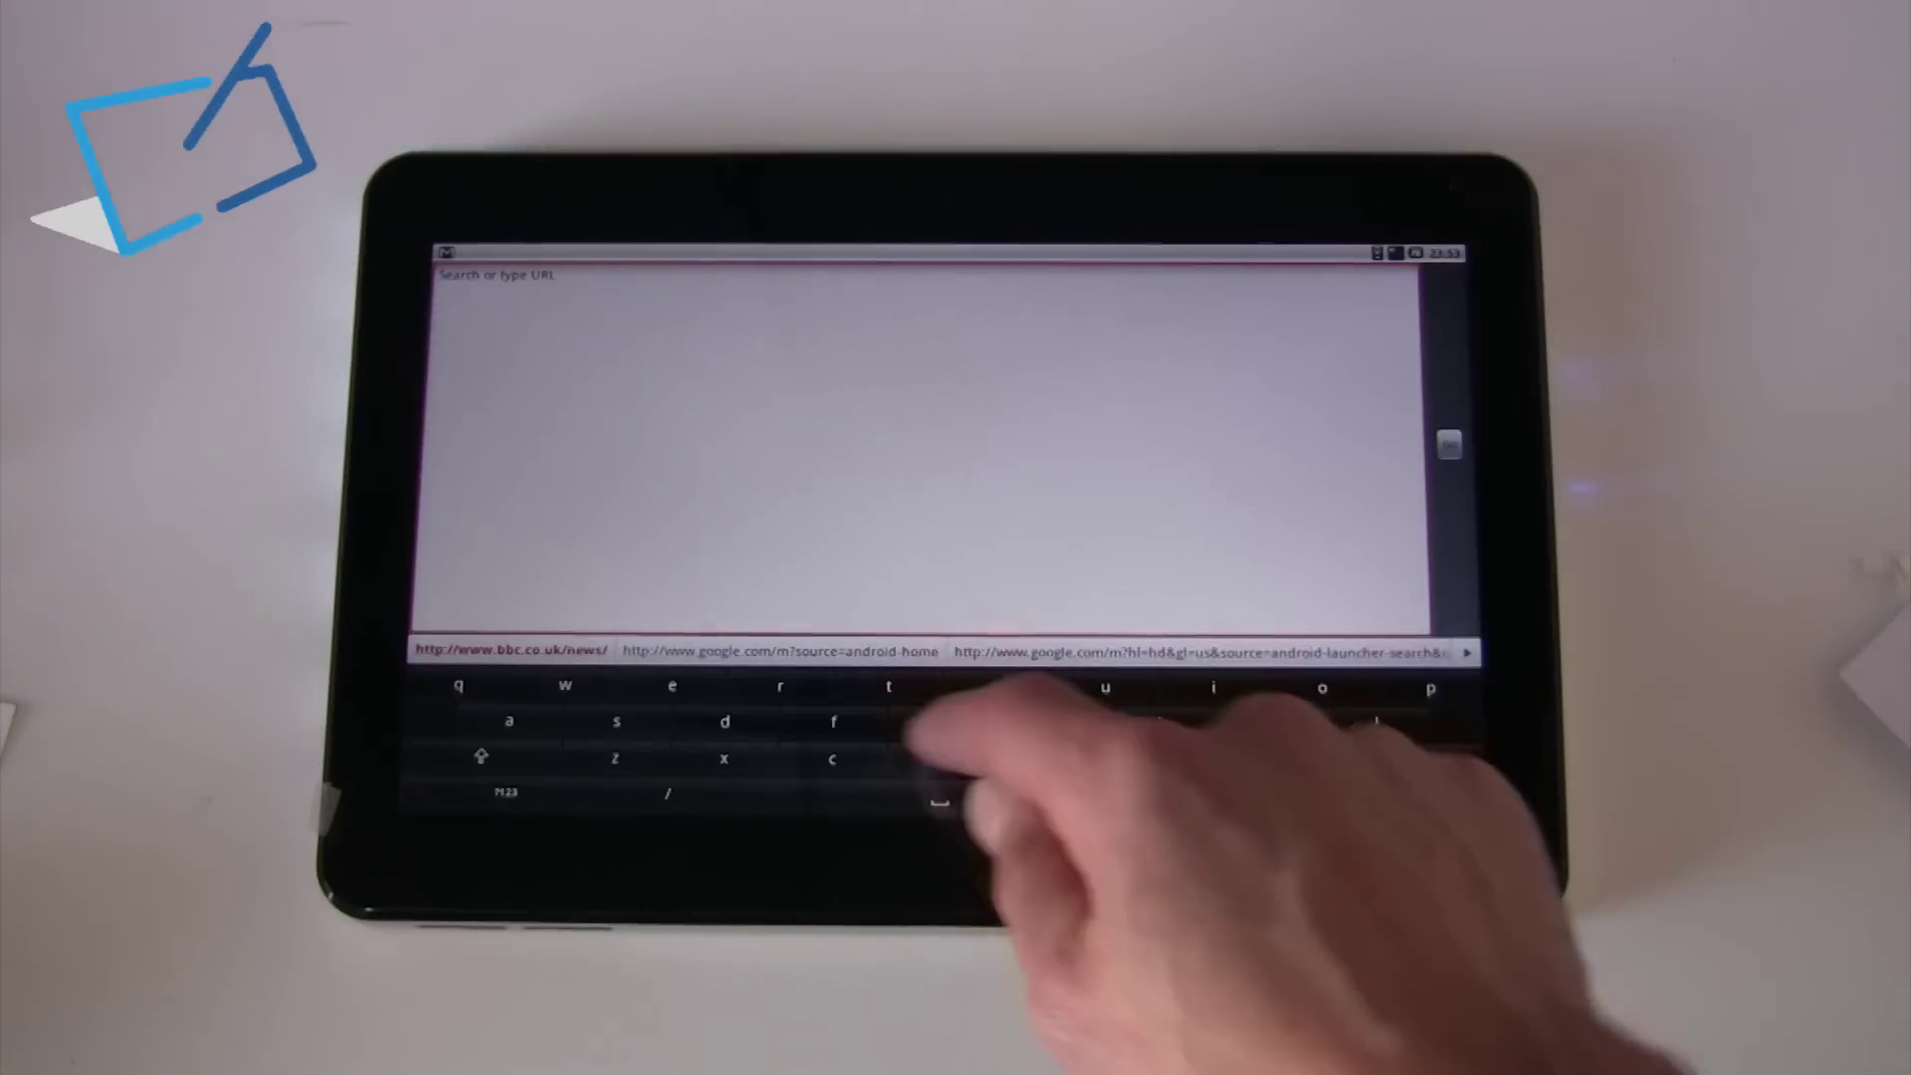
text(ta)
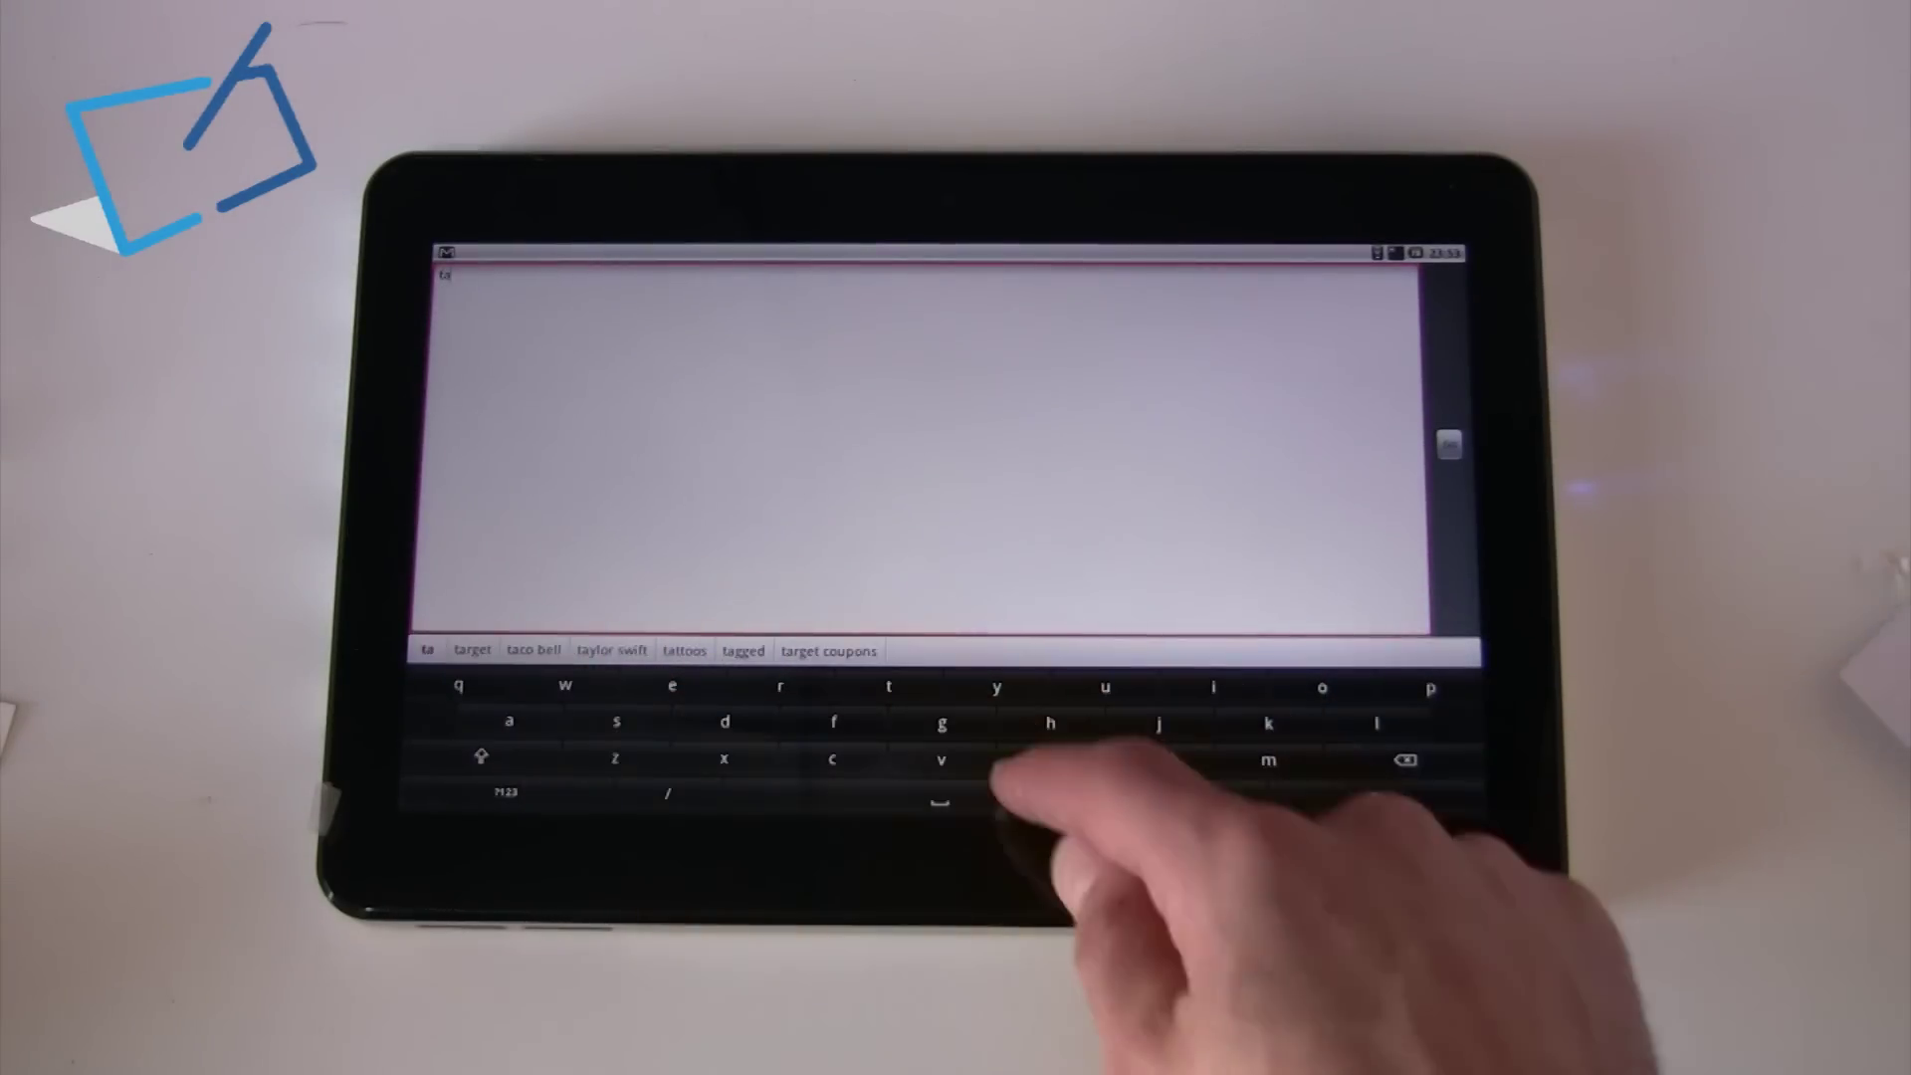
text(ble)
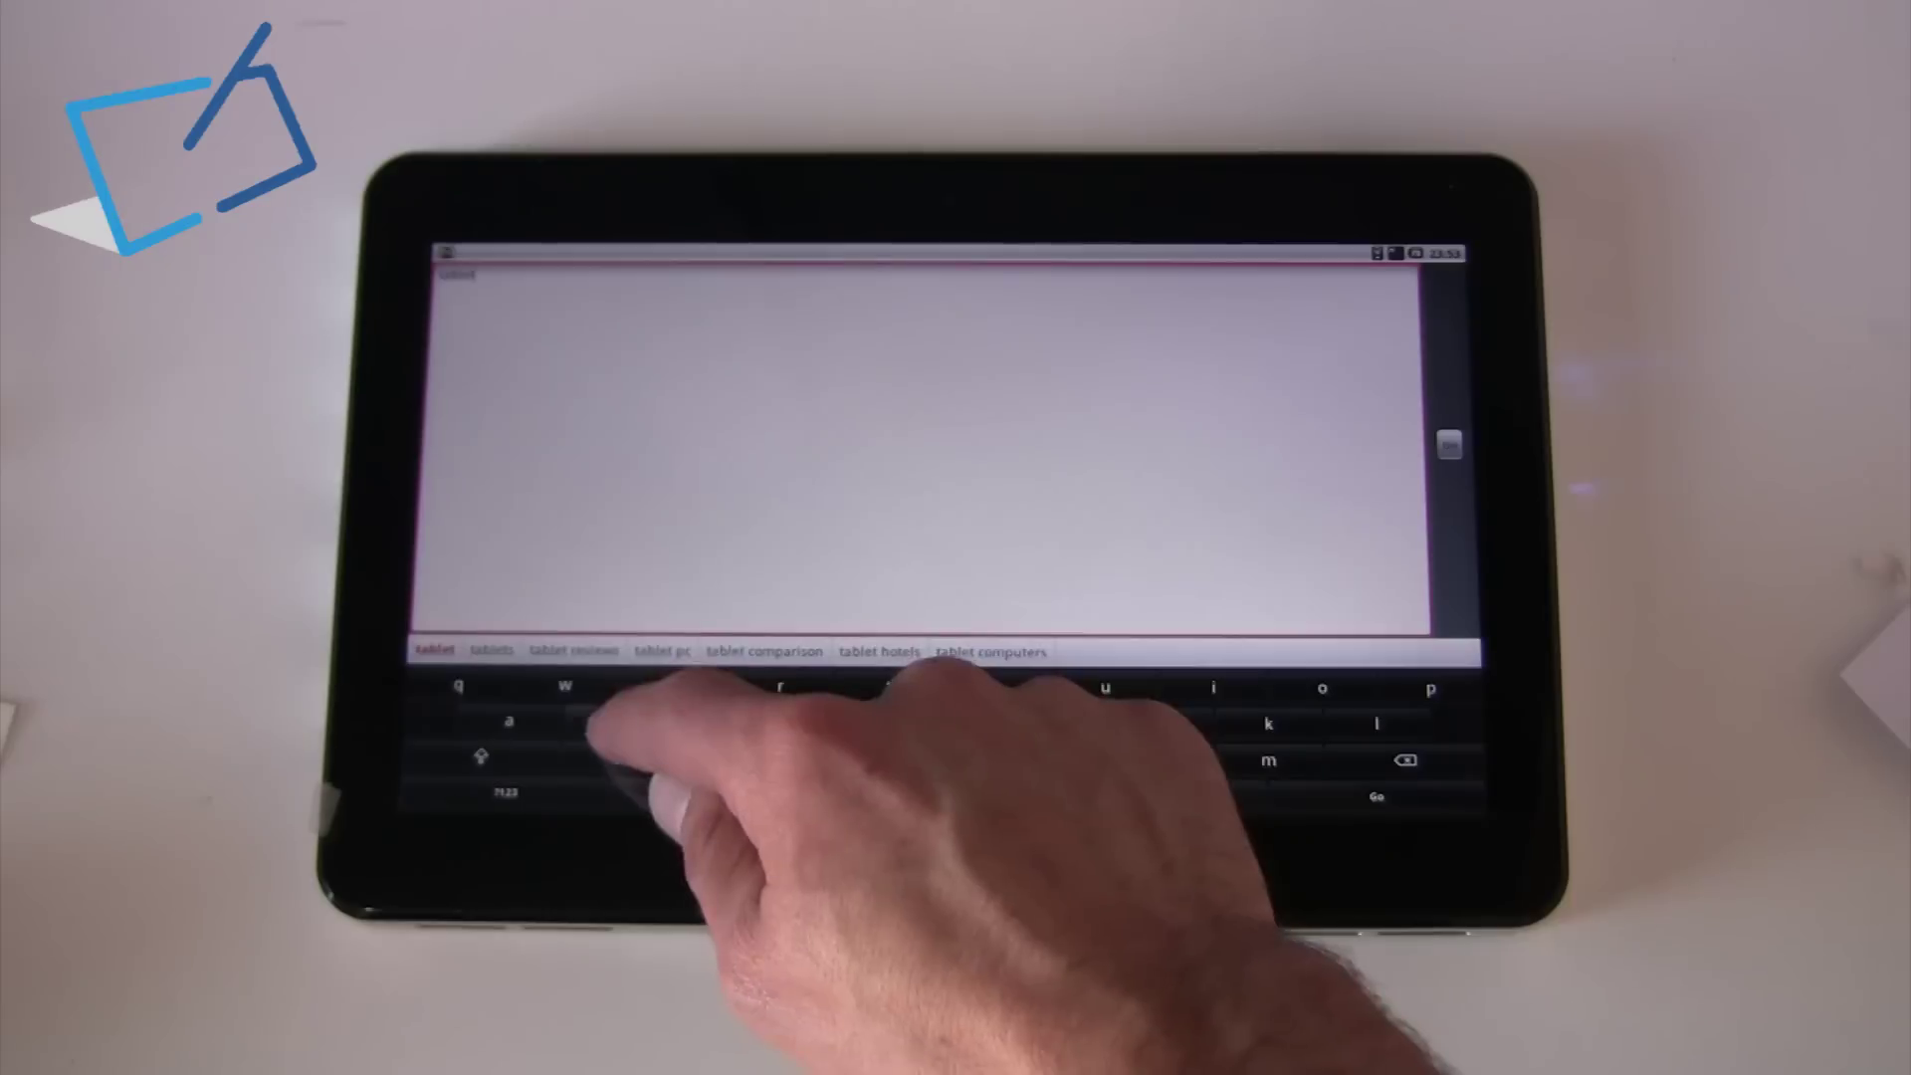
text(t)
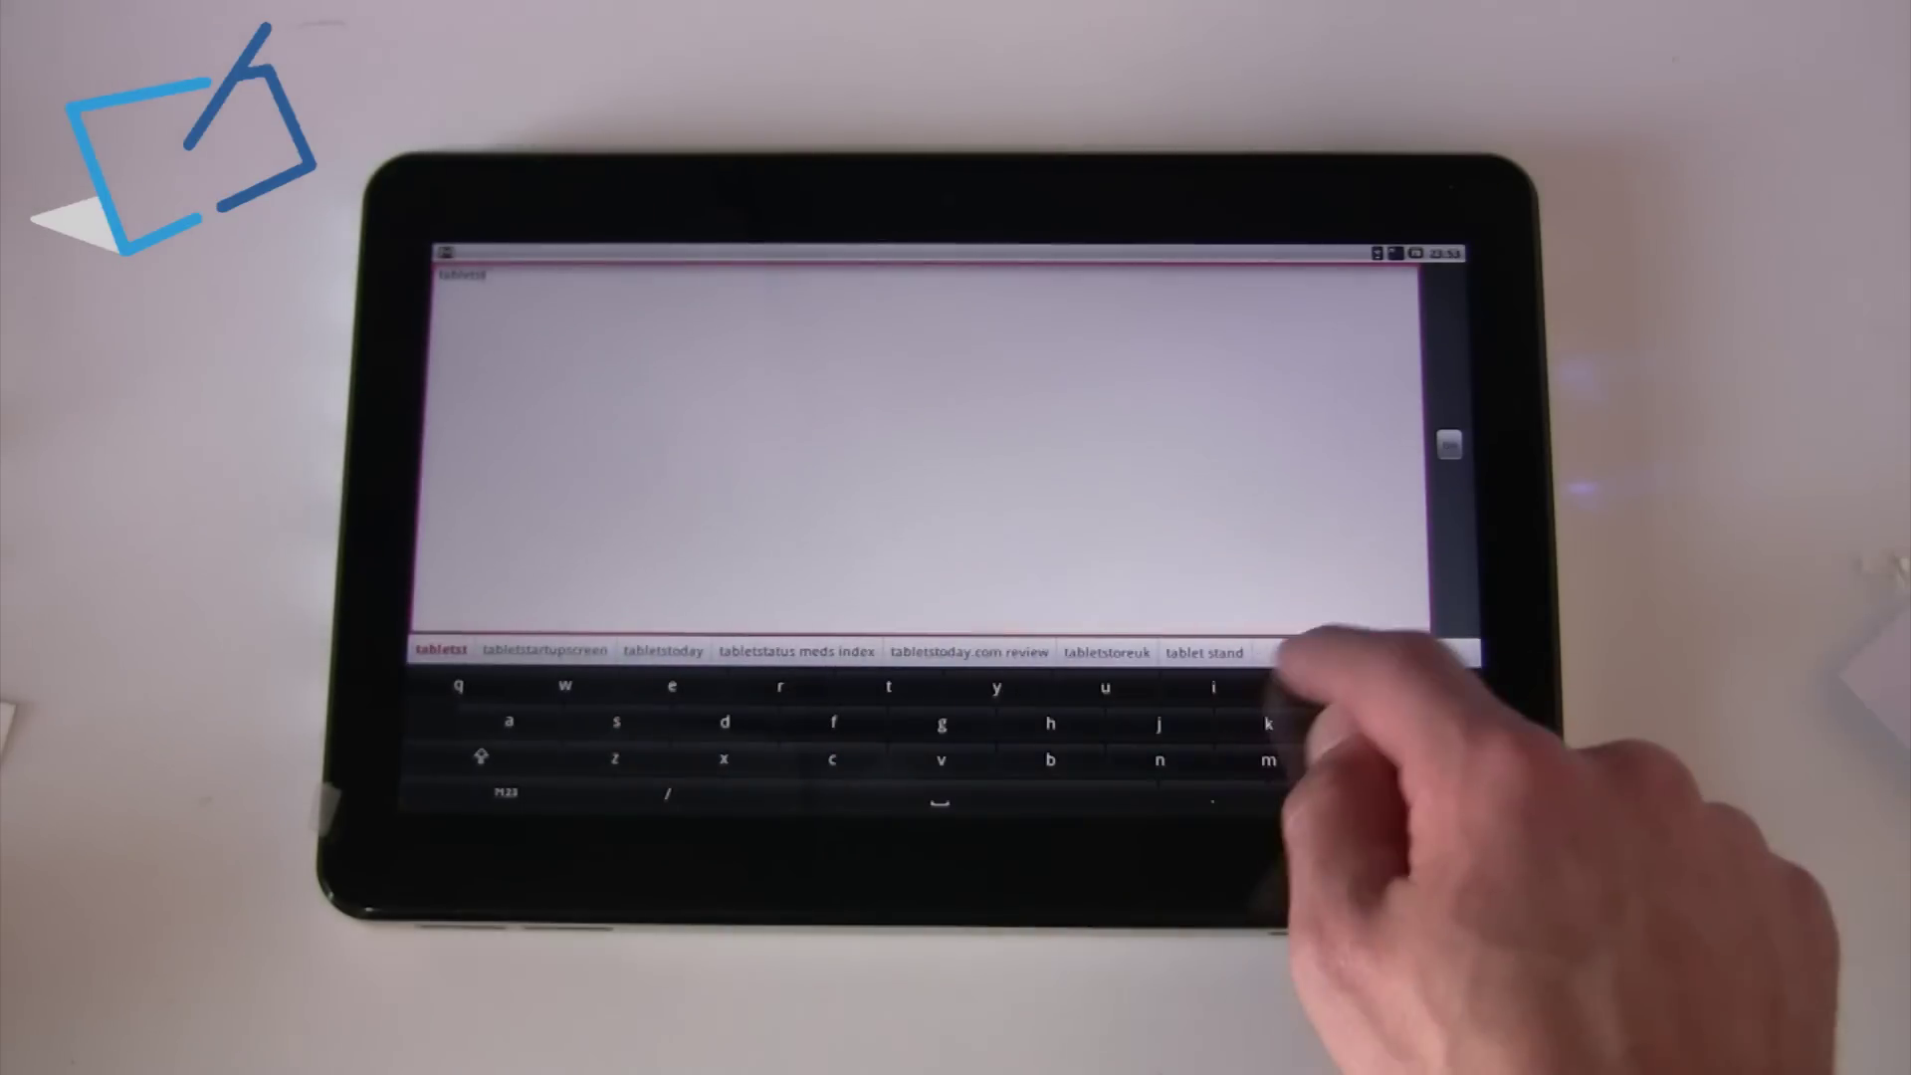
text(d)
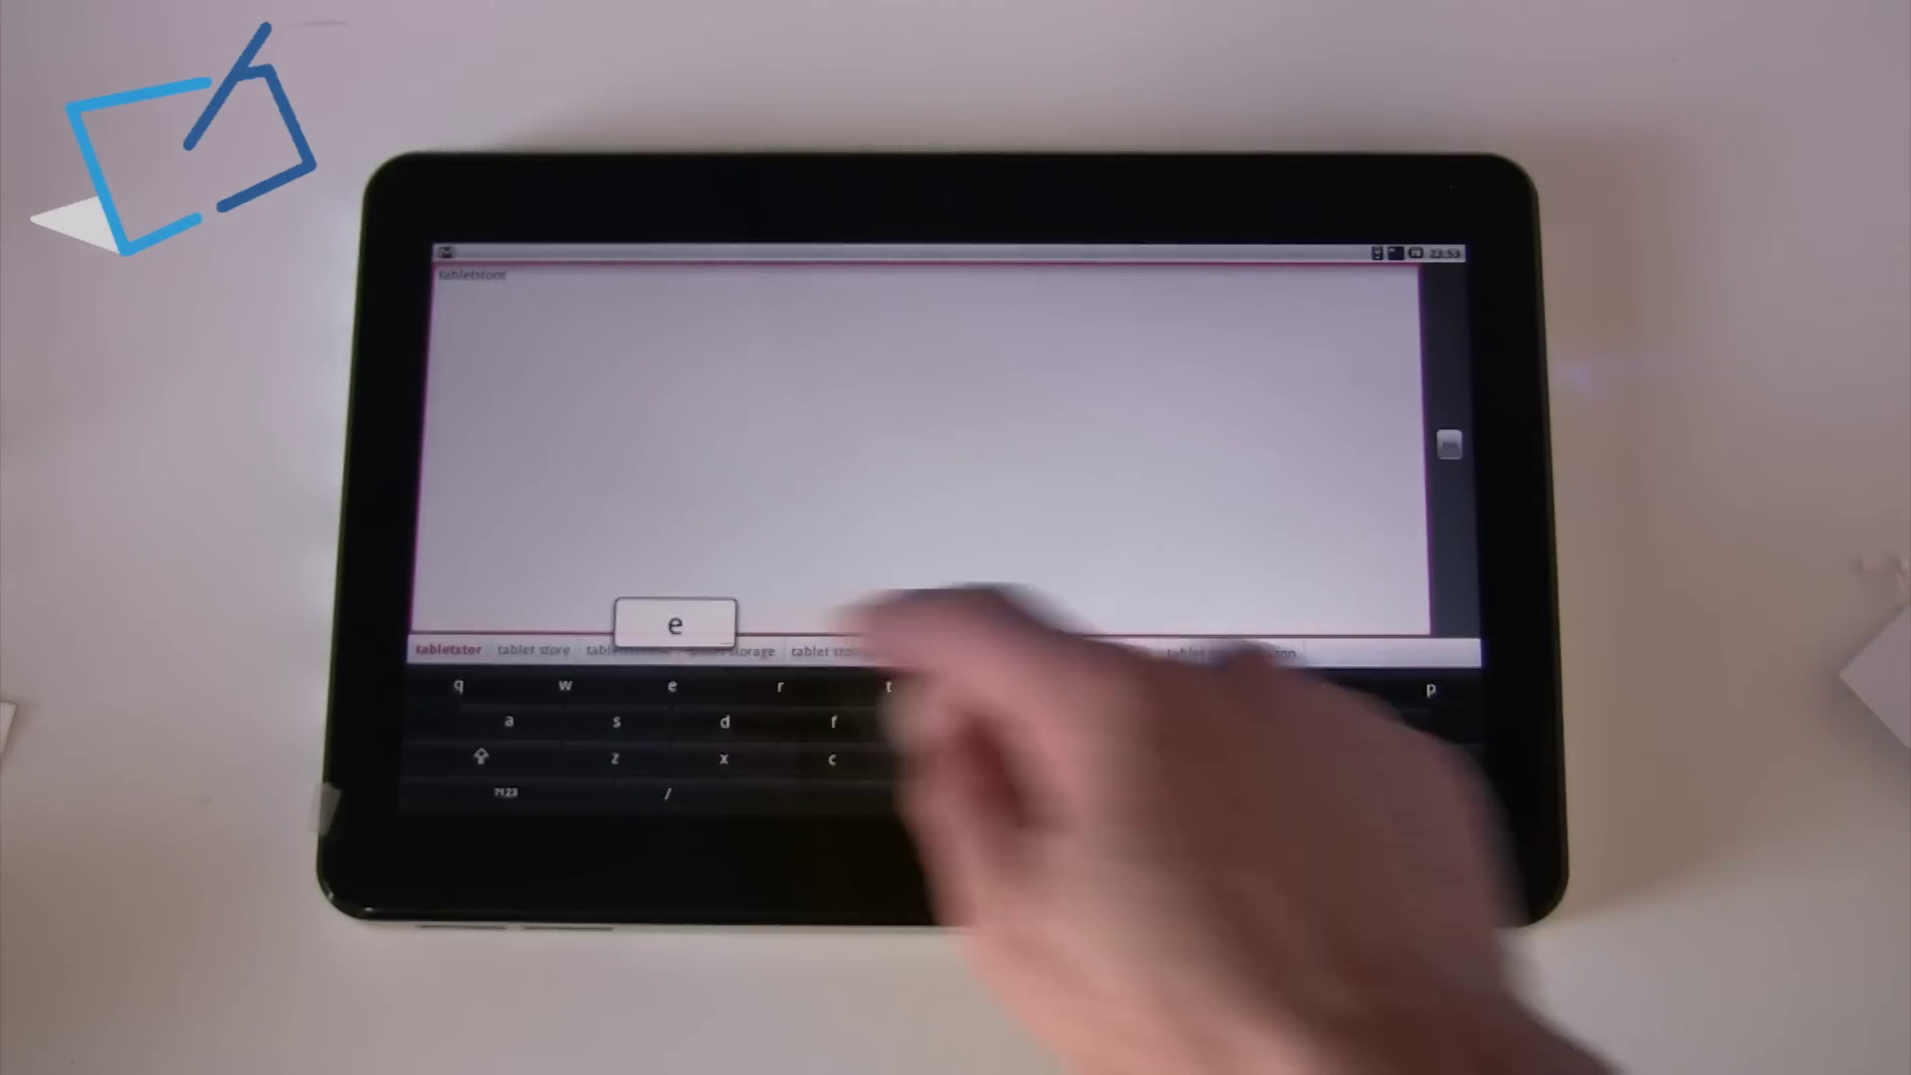
key(Return)
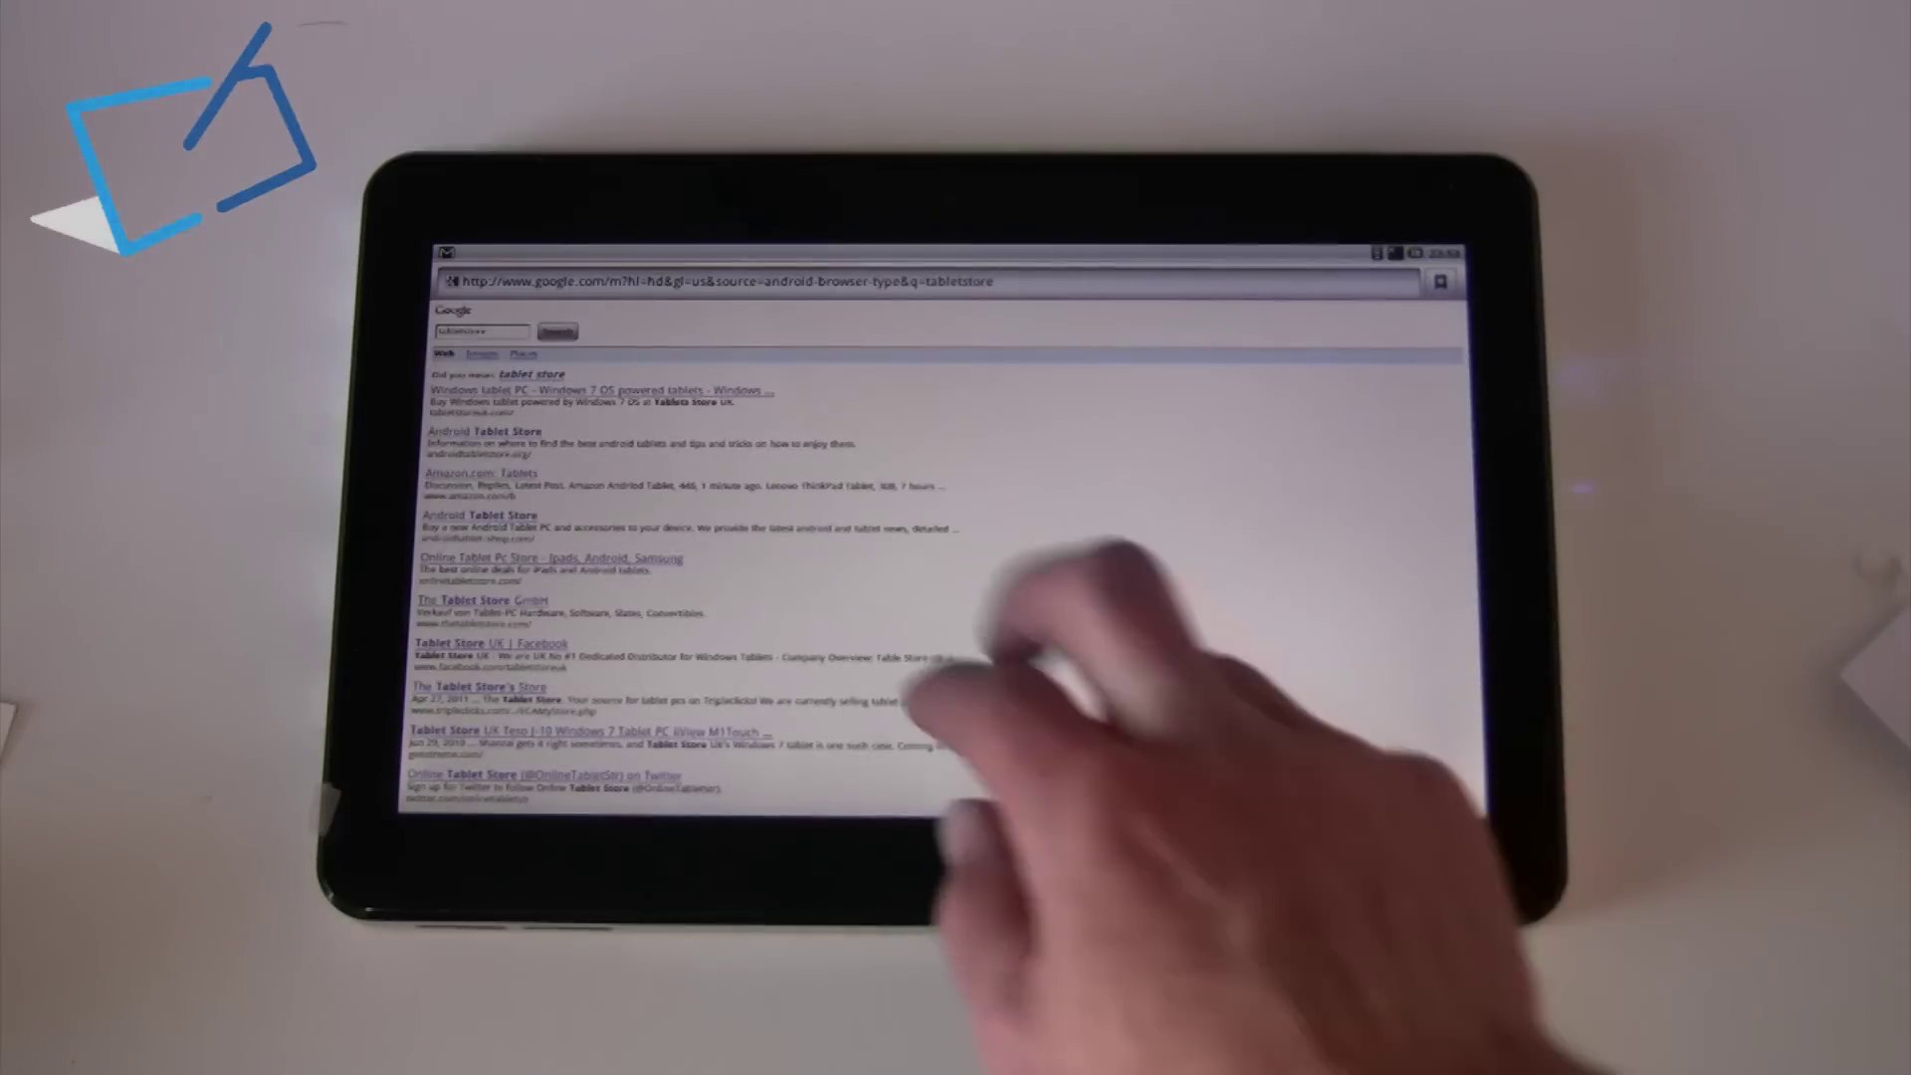
scroll(955, 628, up, 5)
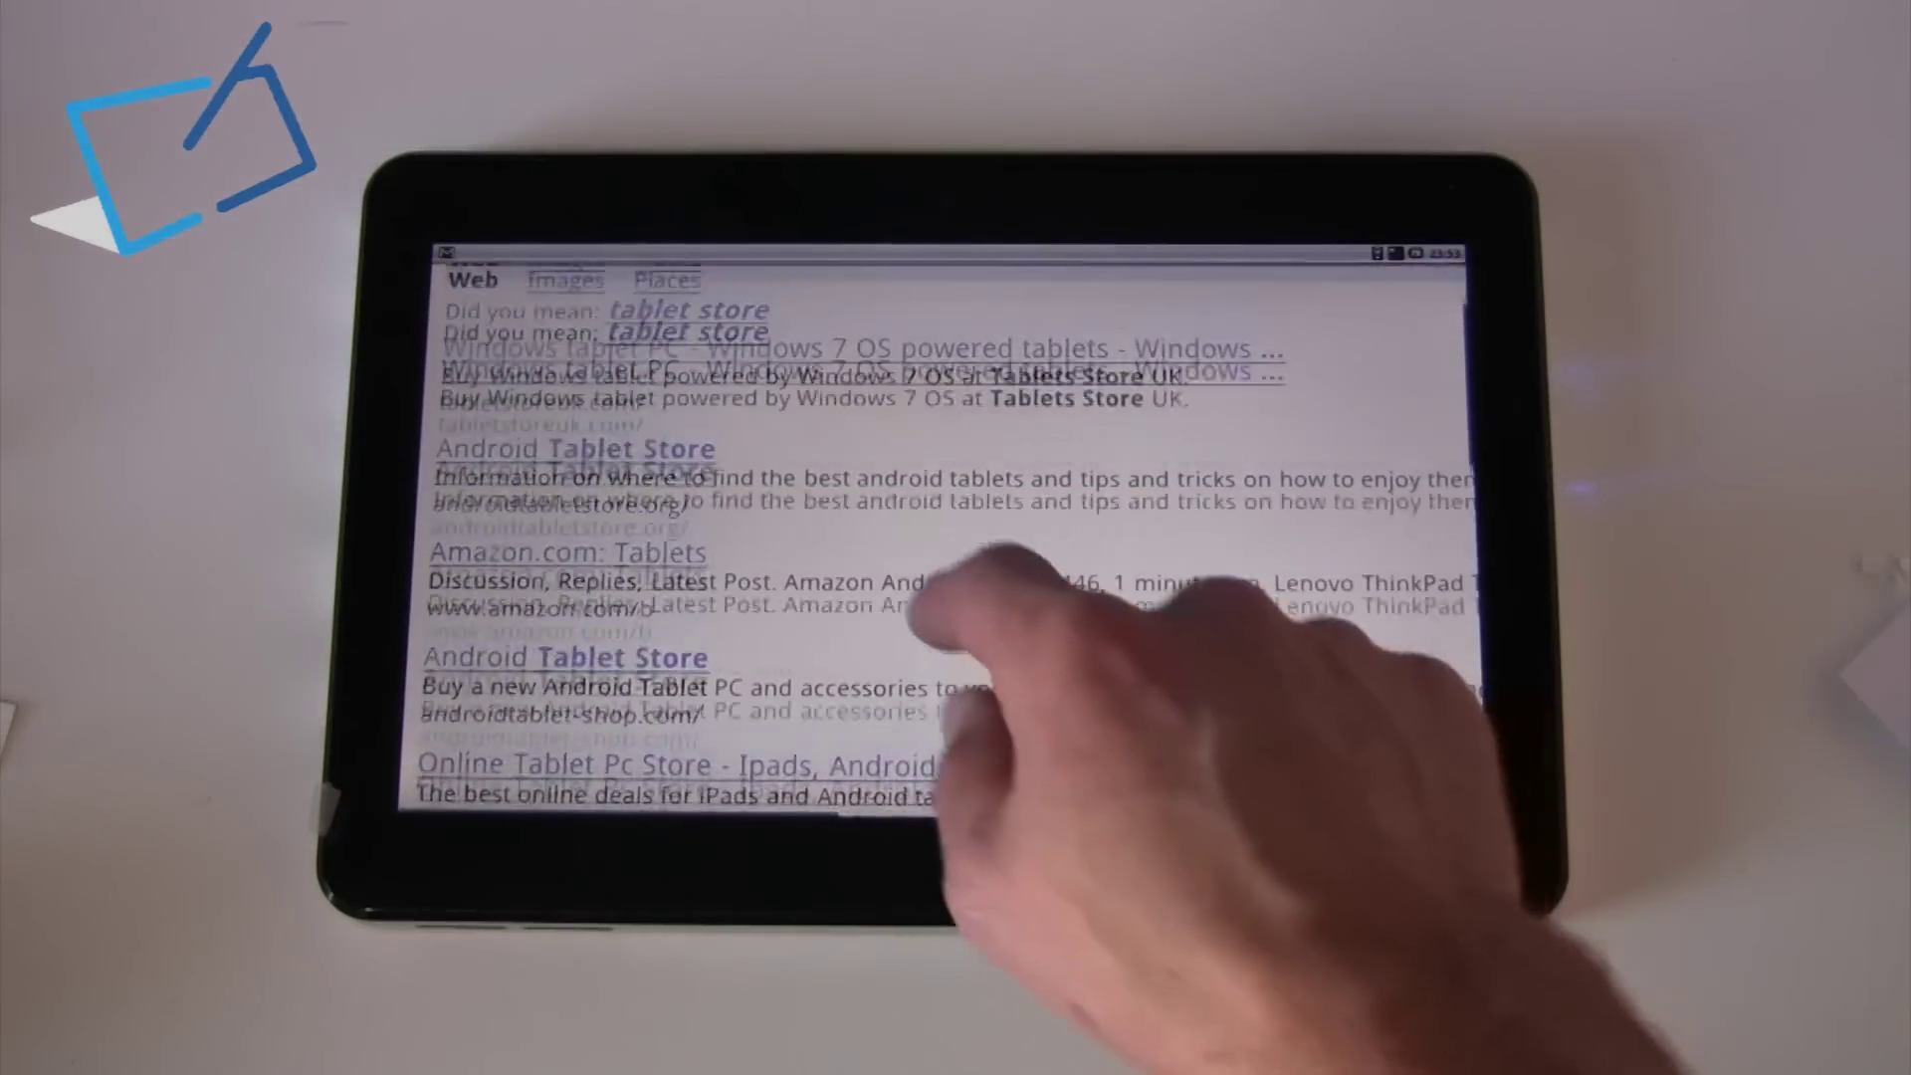
scroll(949, 531, up, 3)
click(918, 526)
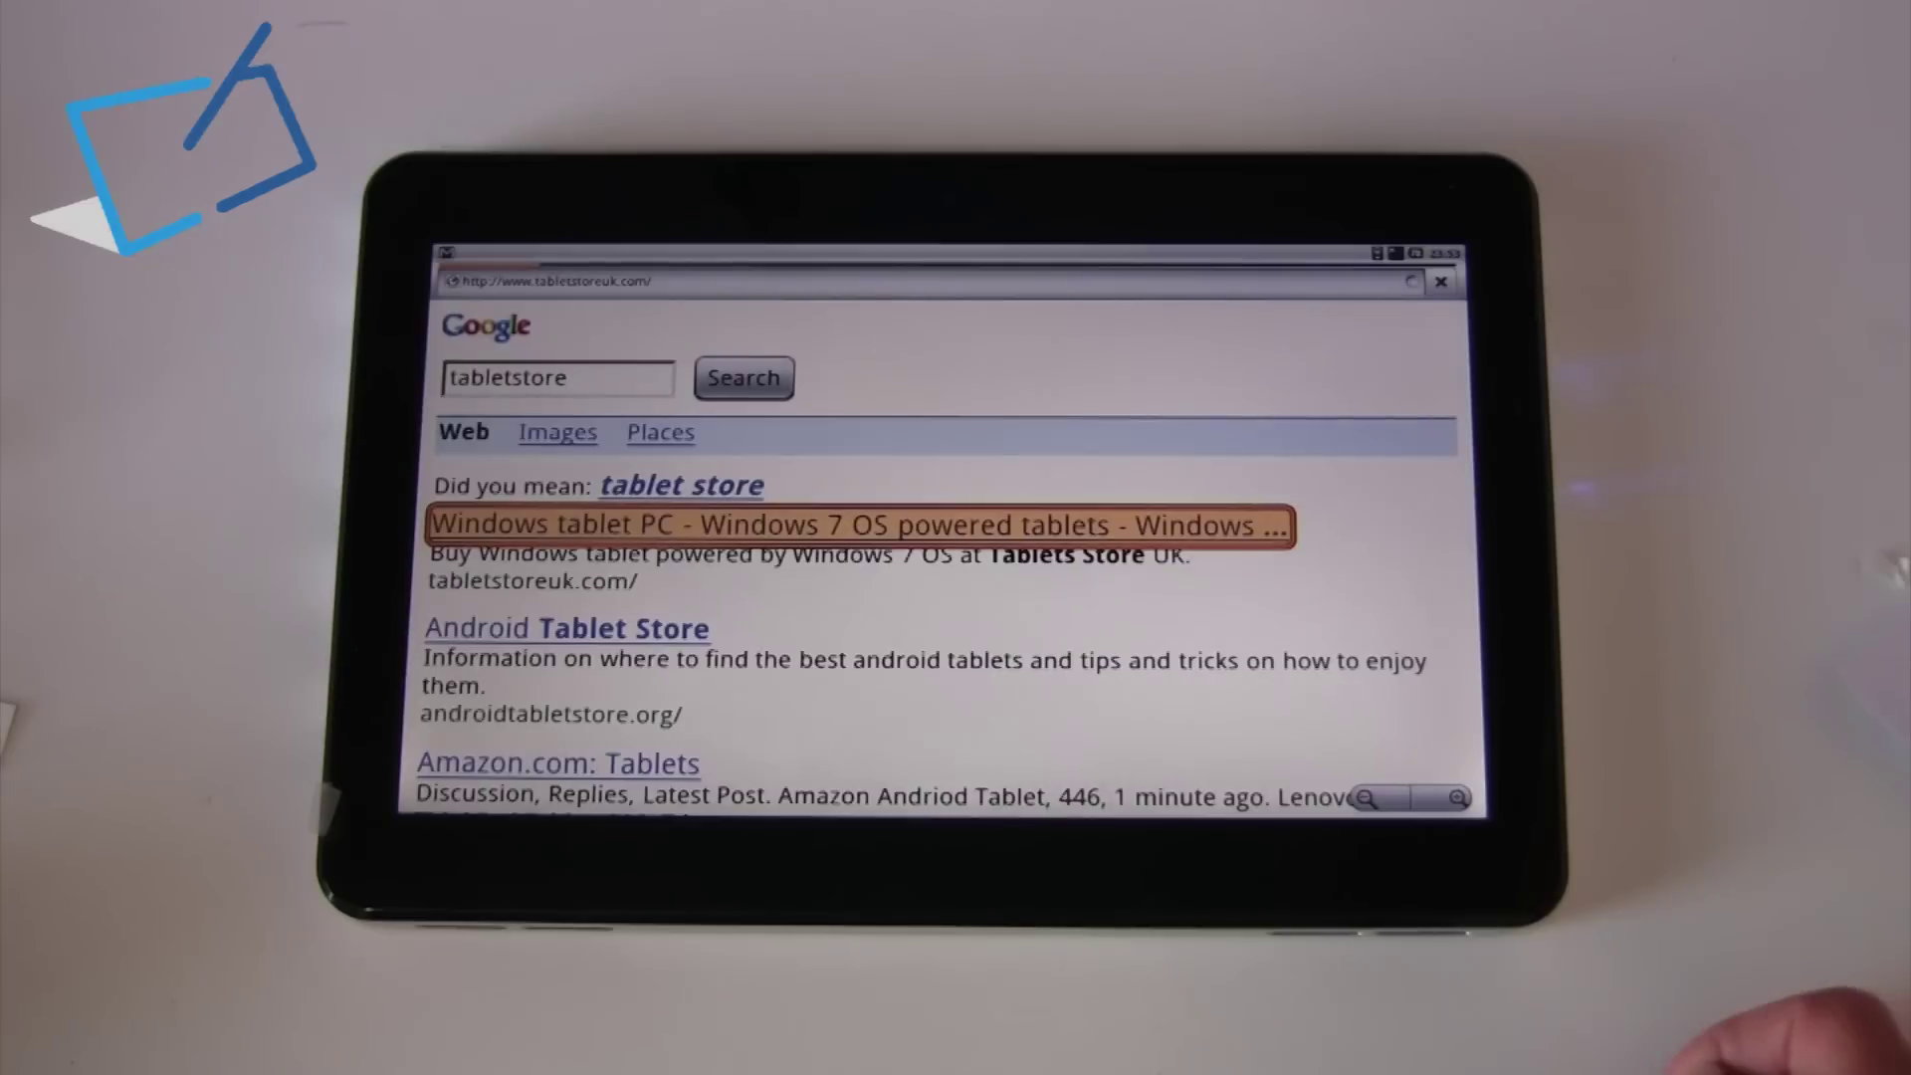
scroll(1136, 627, down, 3)
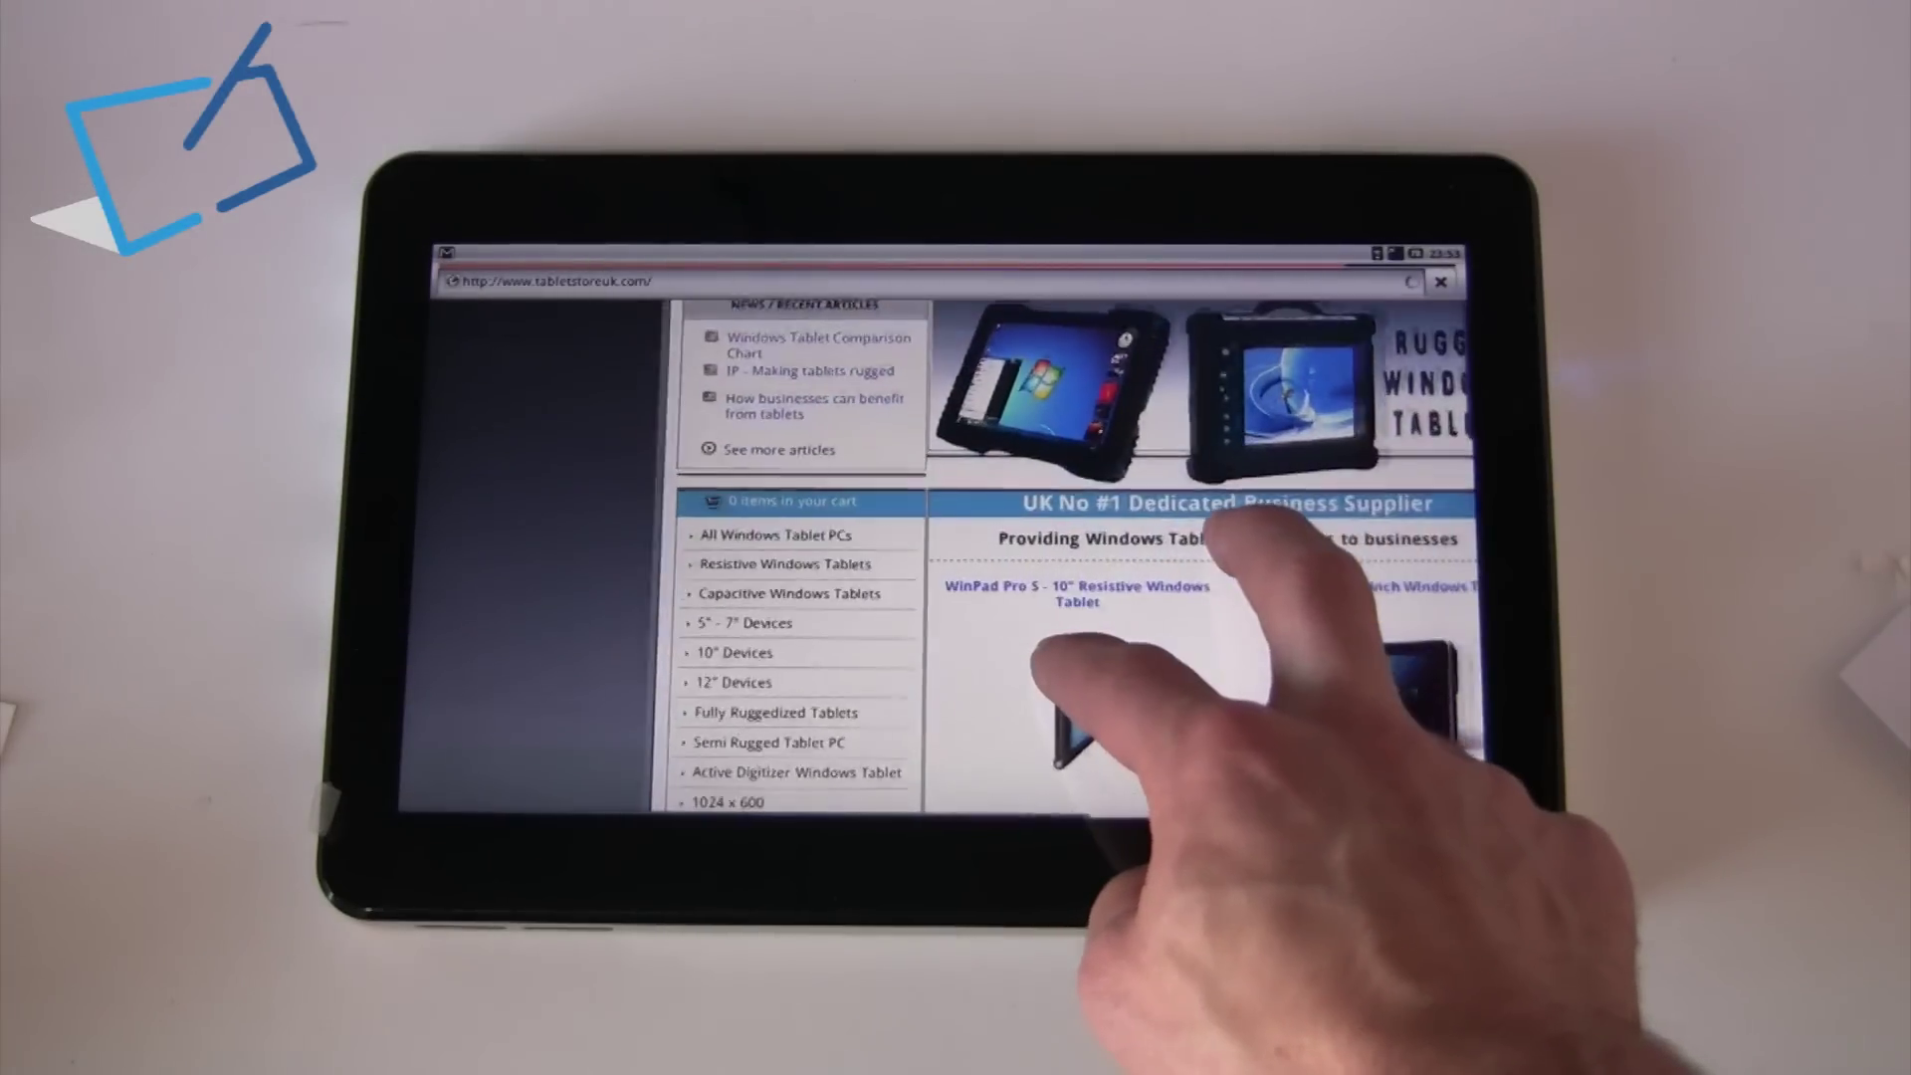
scroll(1195, 523, up, 3)
scroll(1254, 479, down, 3)
scroll(1225, 448, down, 3)
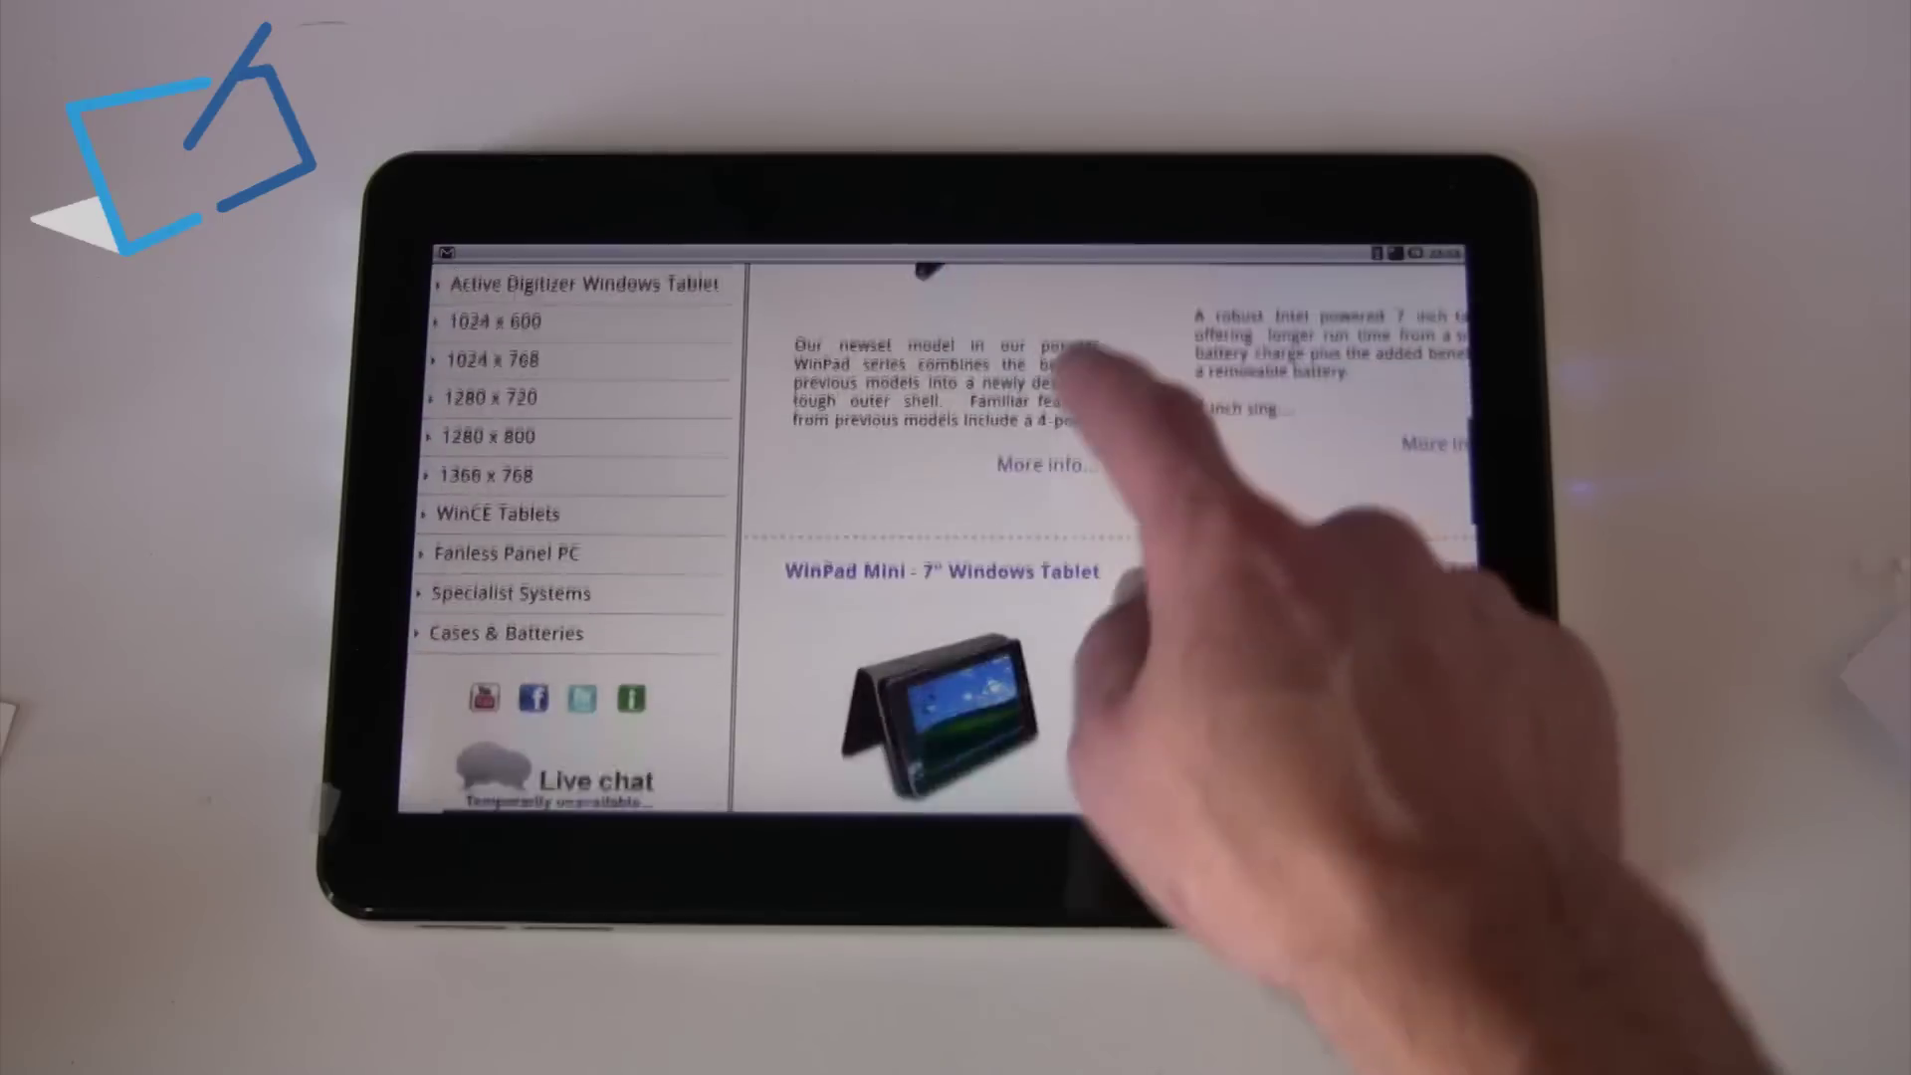
scroll(1194, 494, down, 3)
scroll(1149, 508, down, 3)
scroll(1149, 507, up, 5)
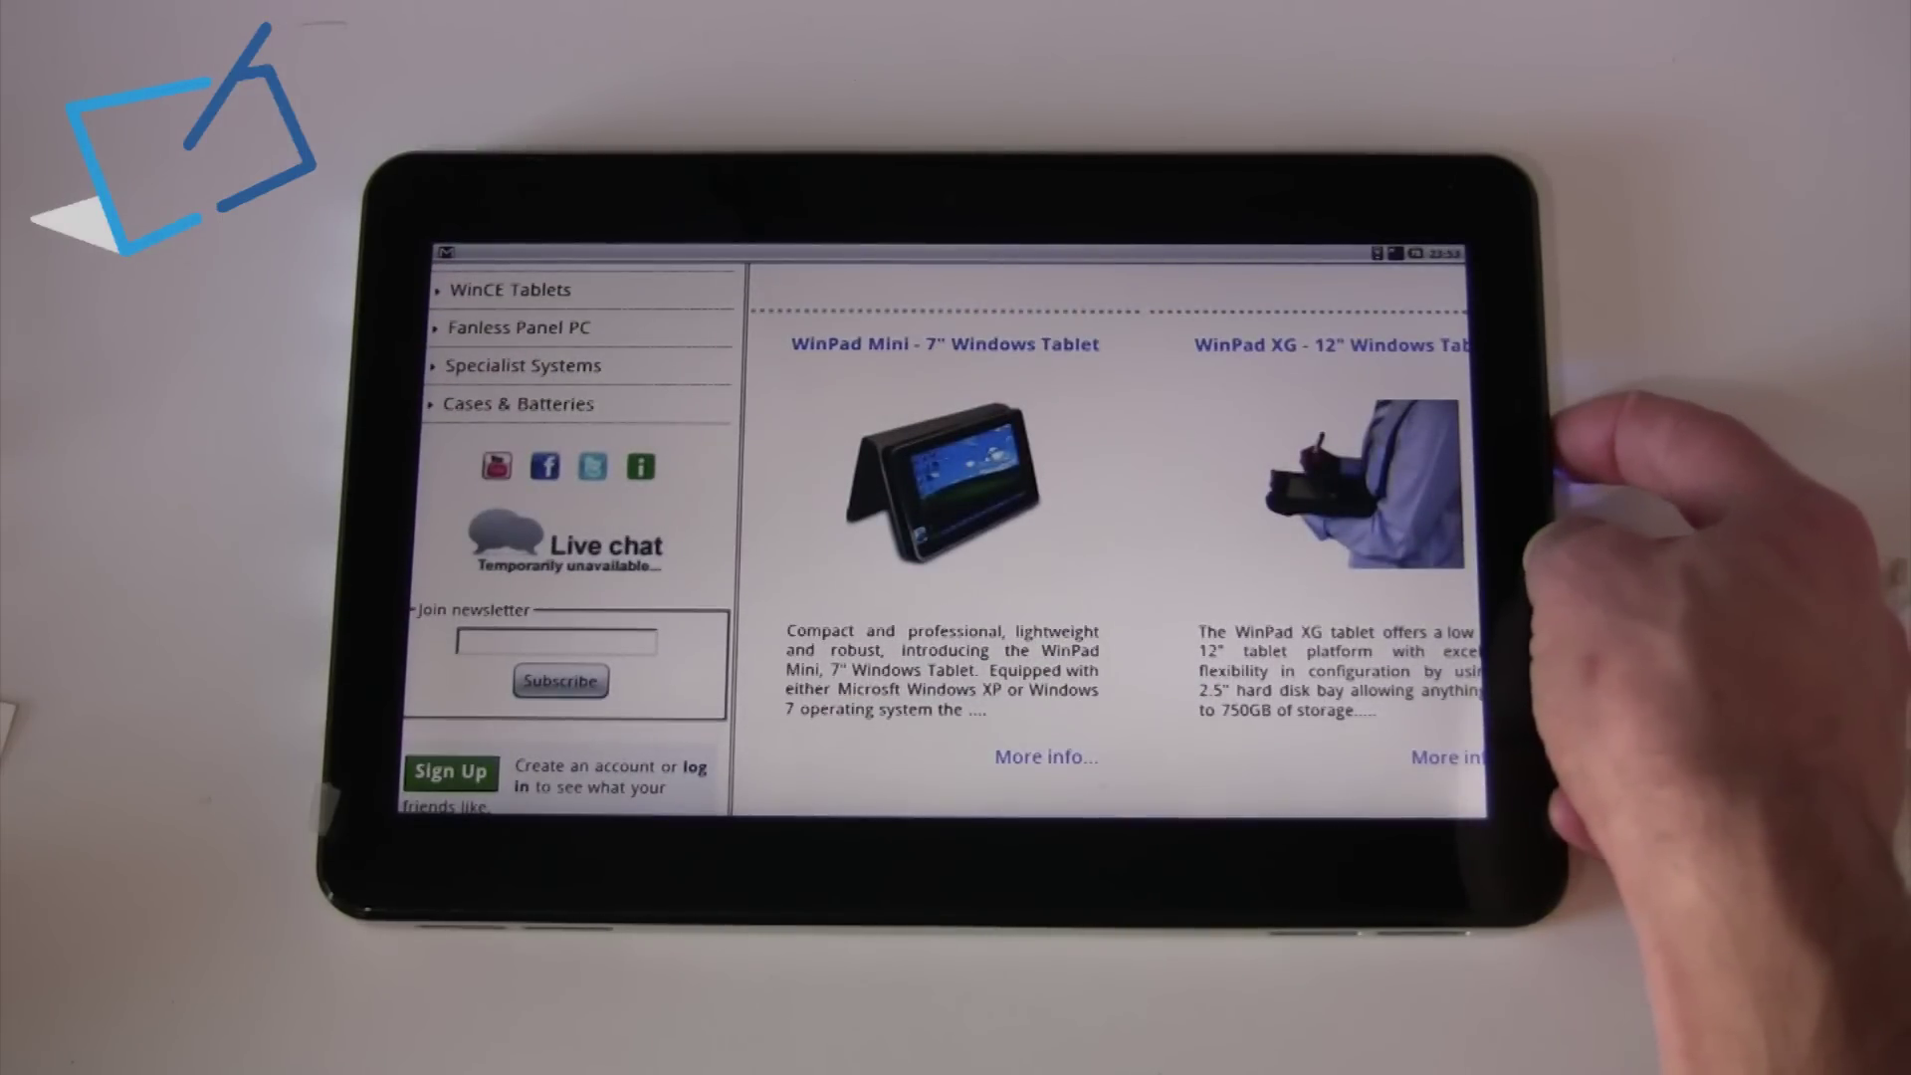
click(1553, 479)
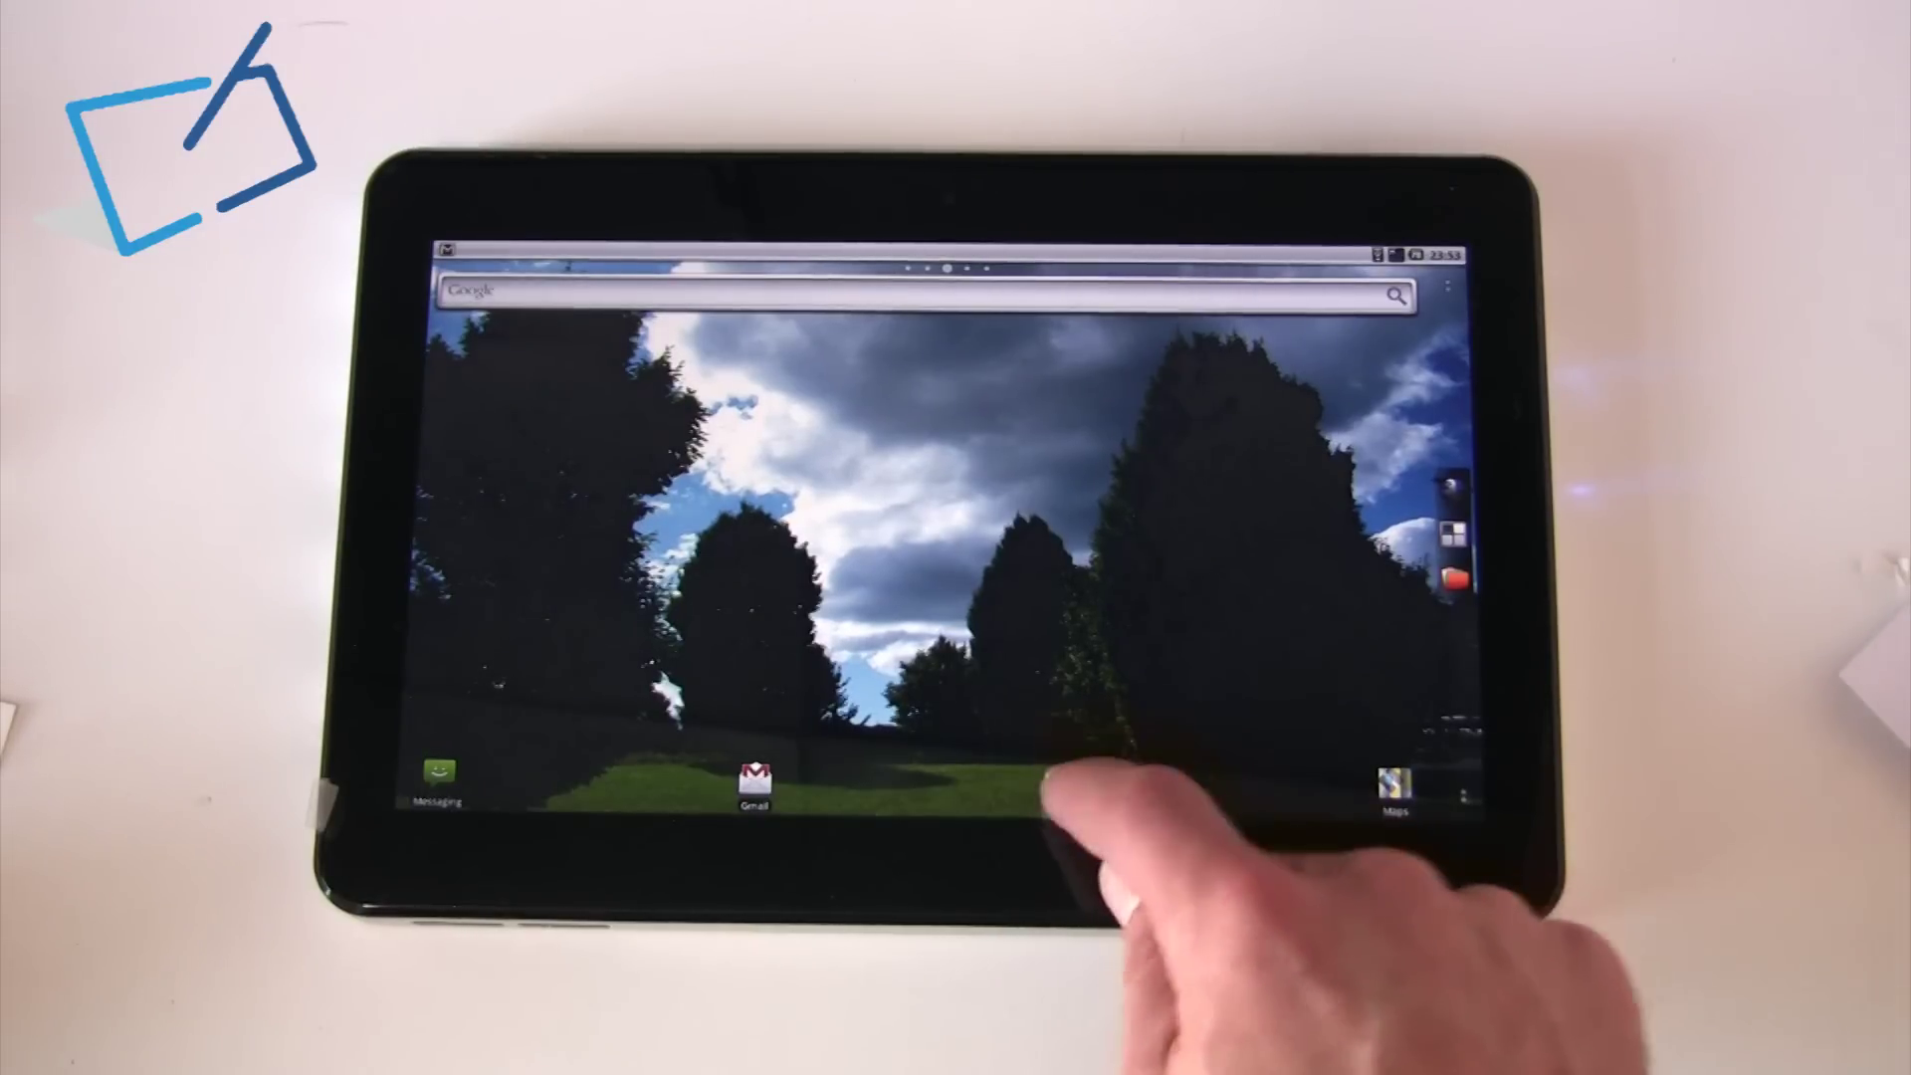
click(1068, 780)
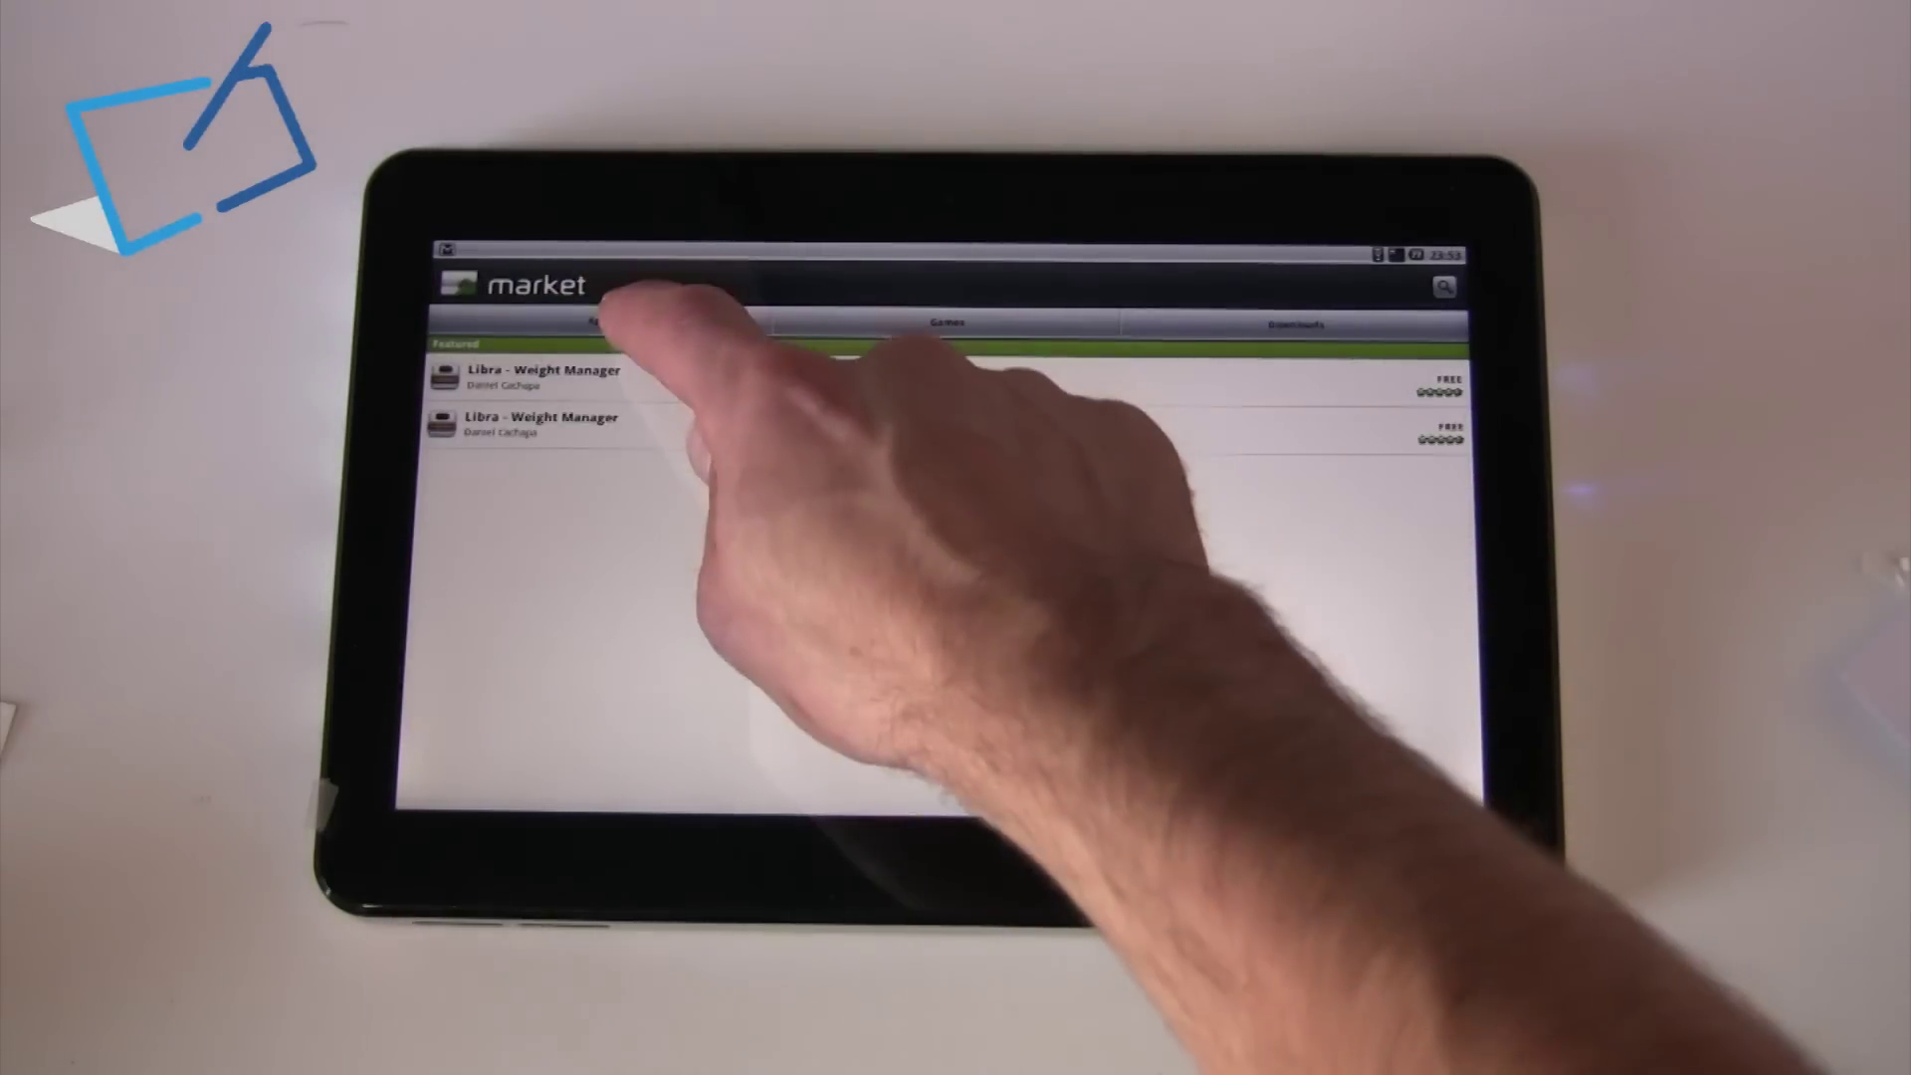
click(600, 322)
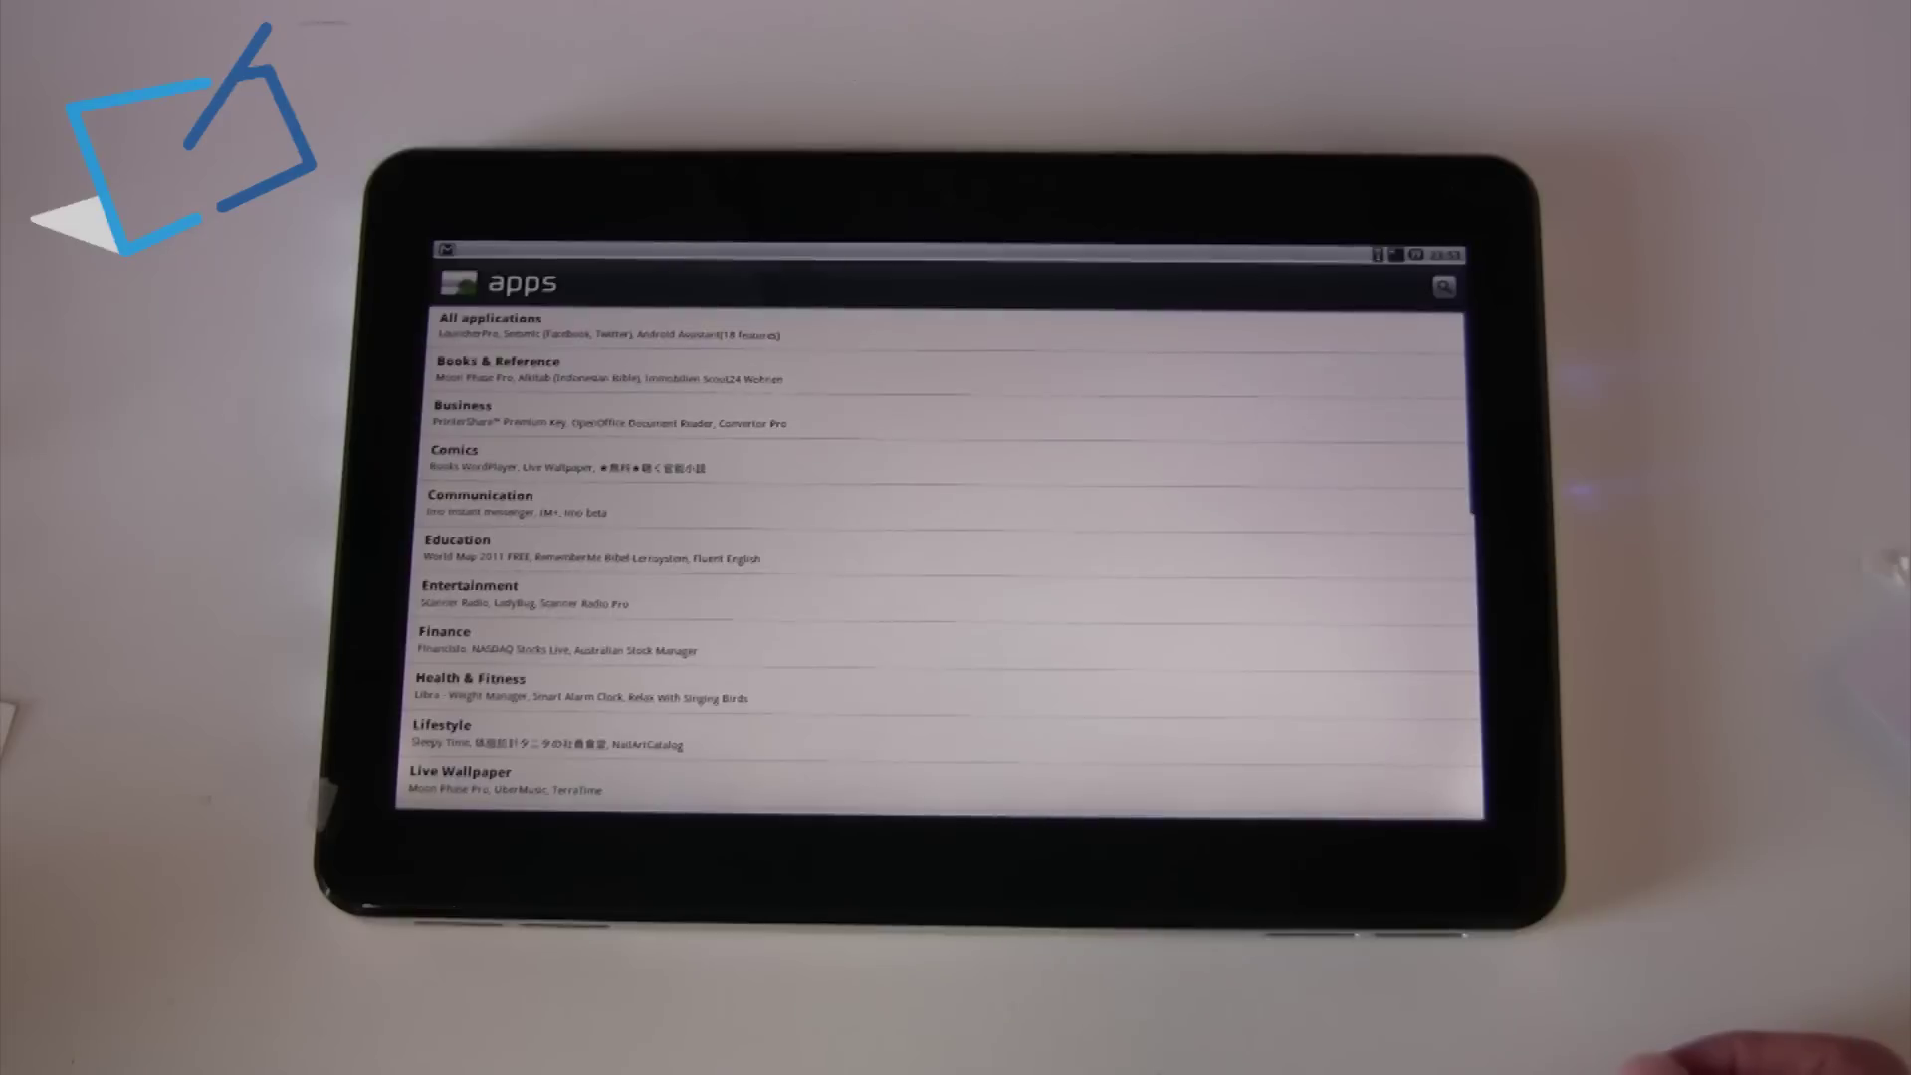
click(1119, 325)
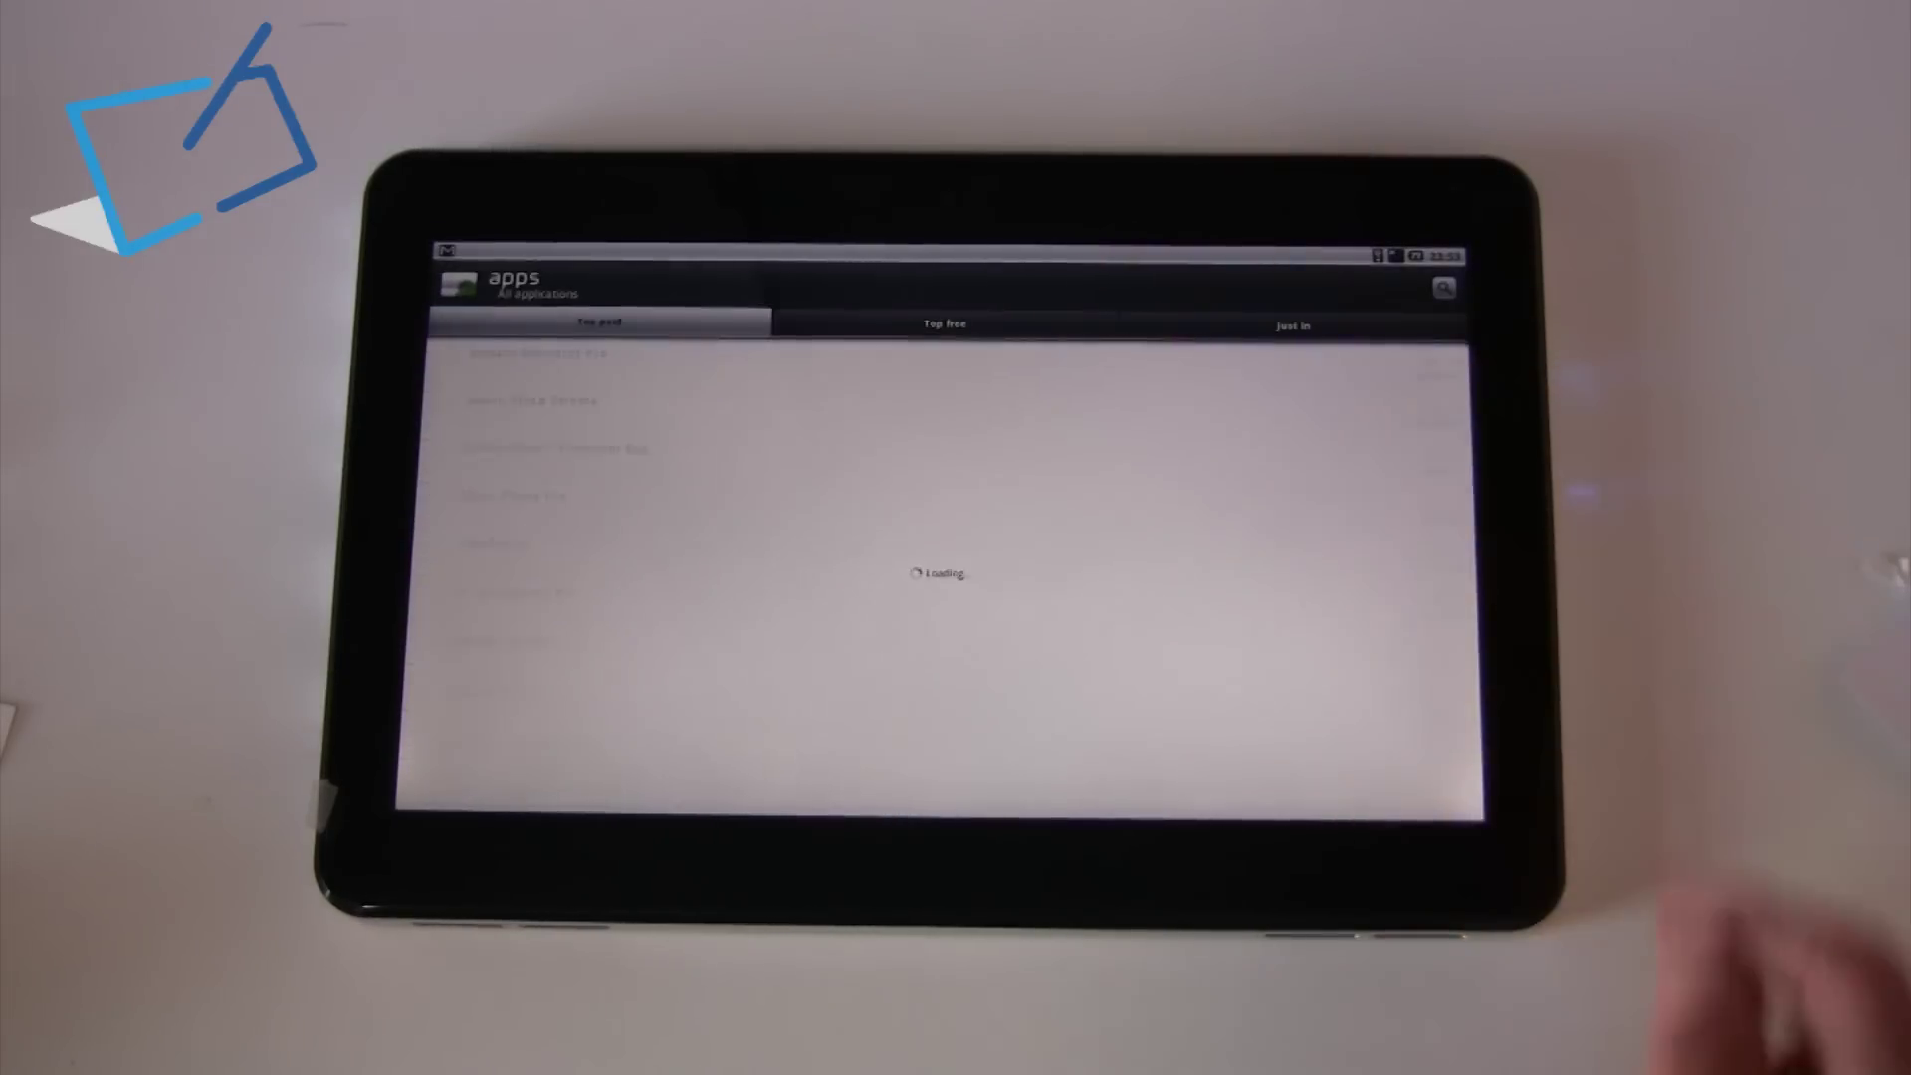
scroll(1001, 627, down, 1)
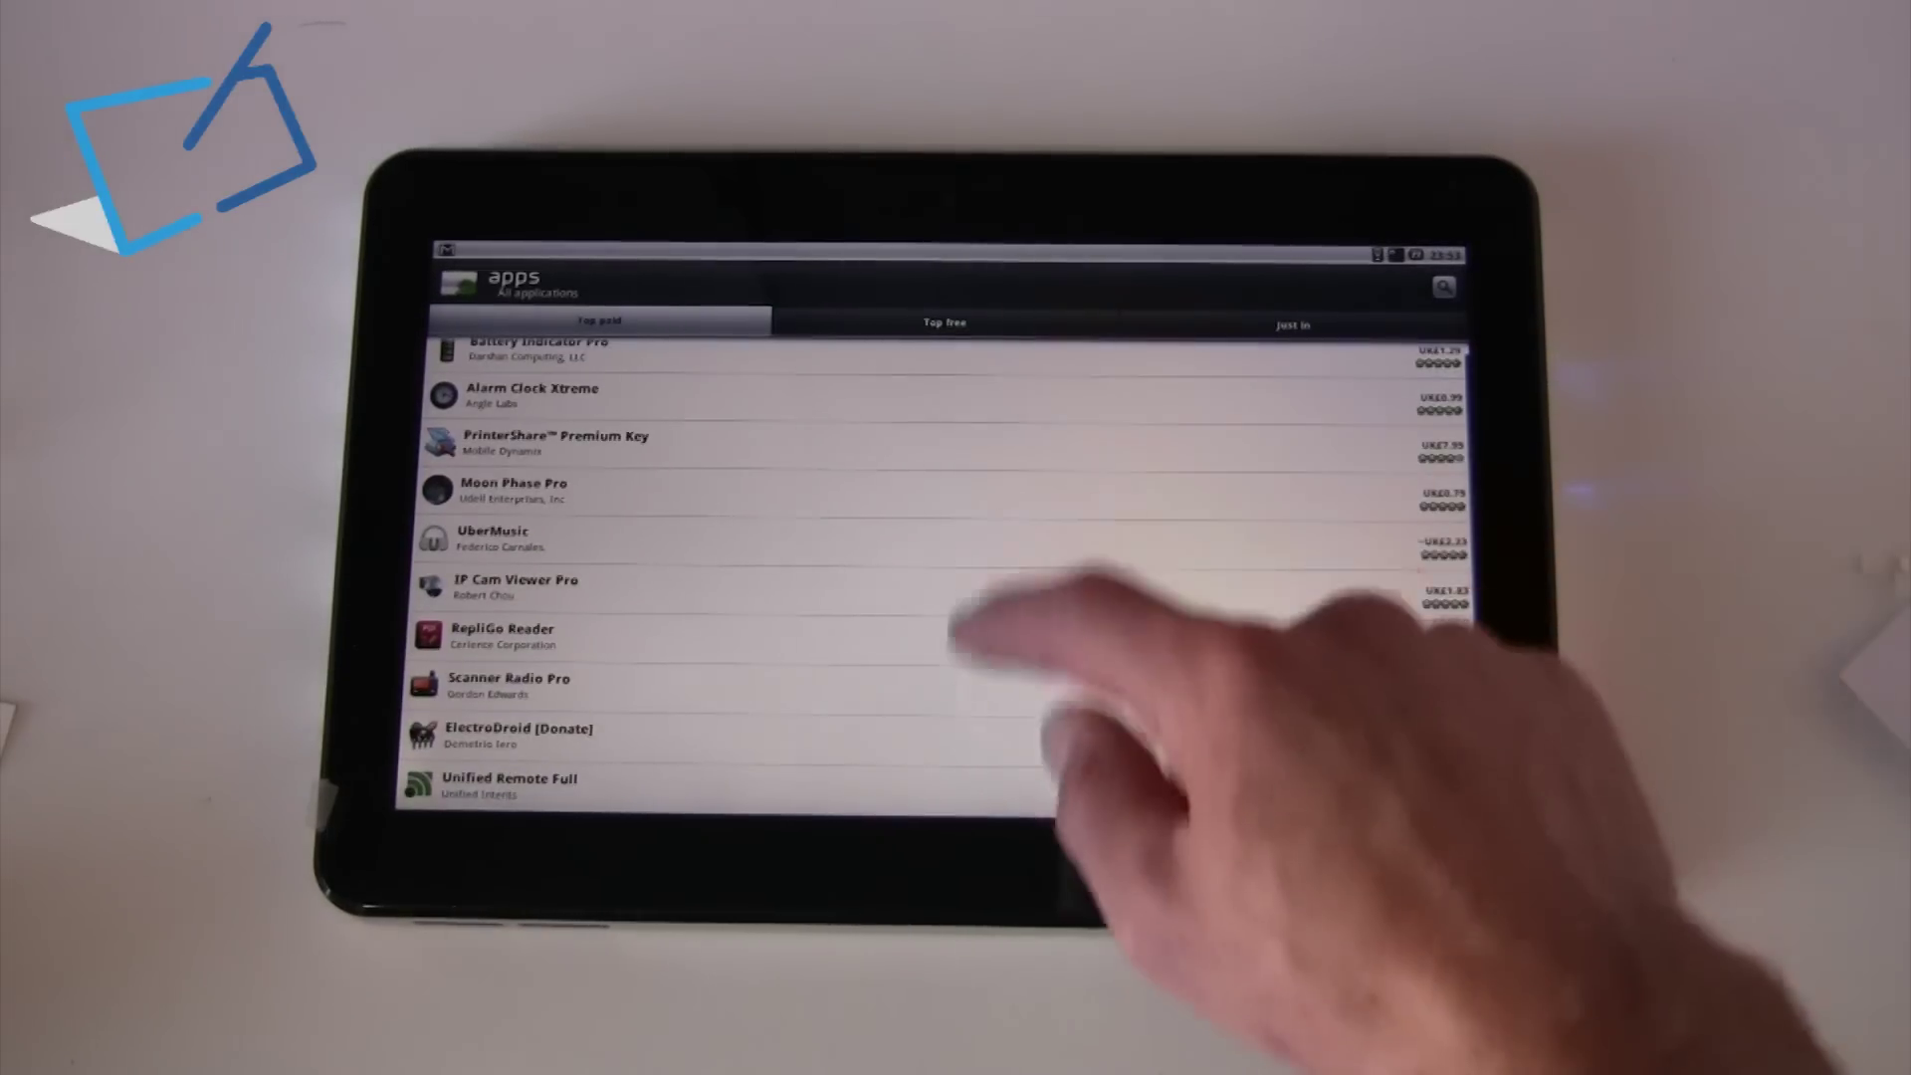
scroll(1015, 597, up, 1)
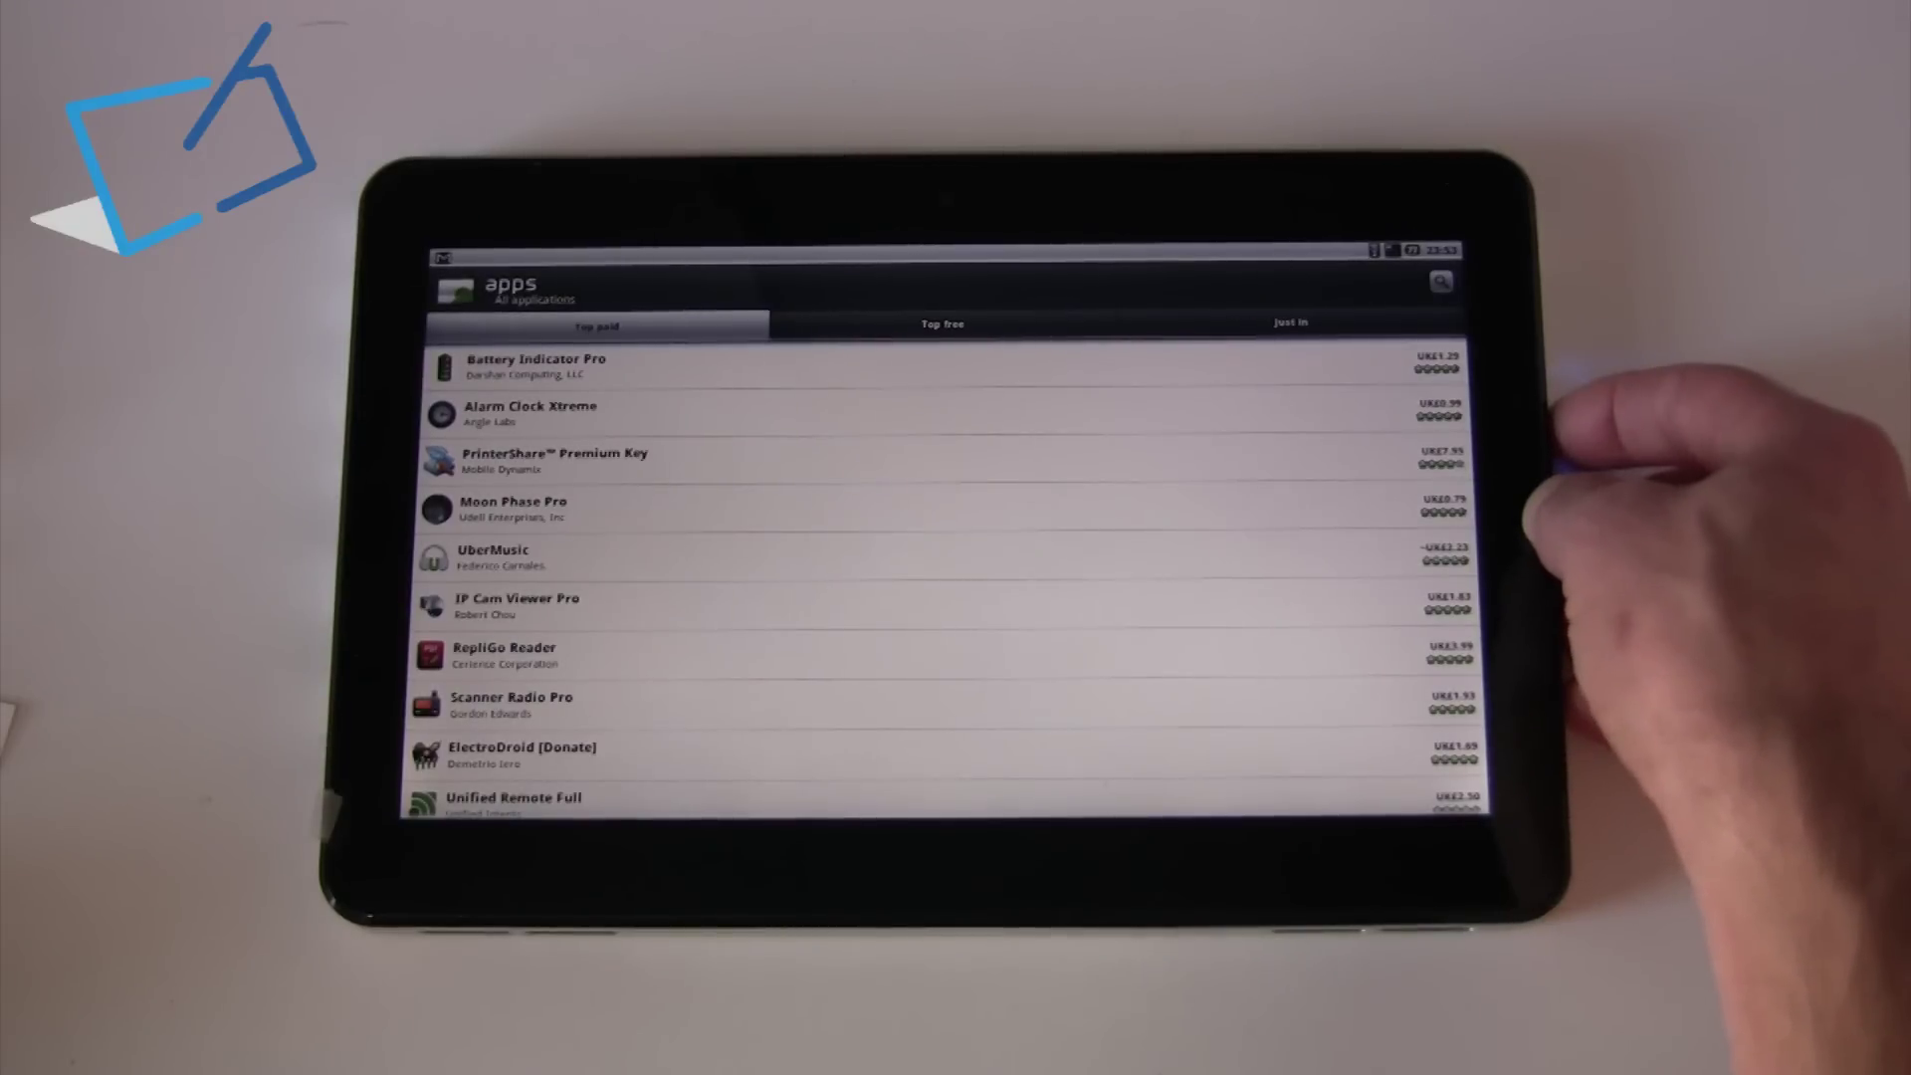
key(Escape)
key(Escape)
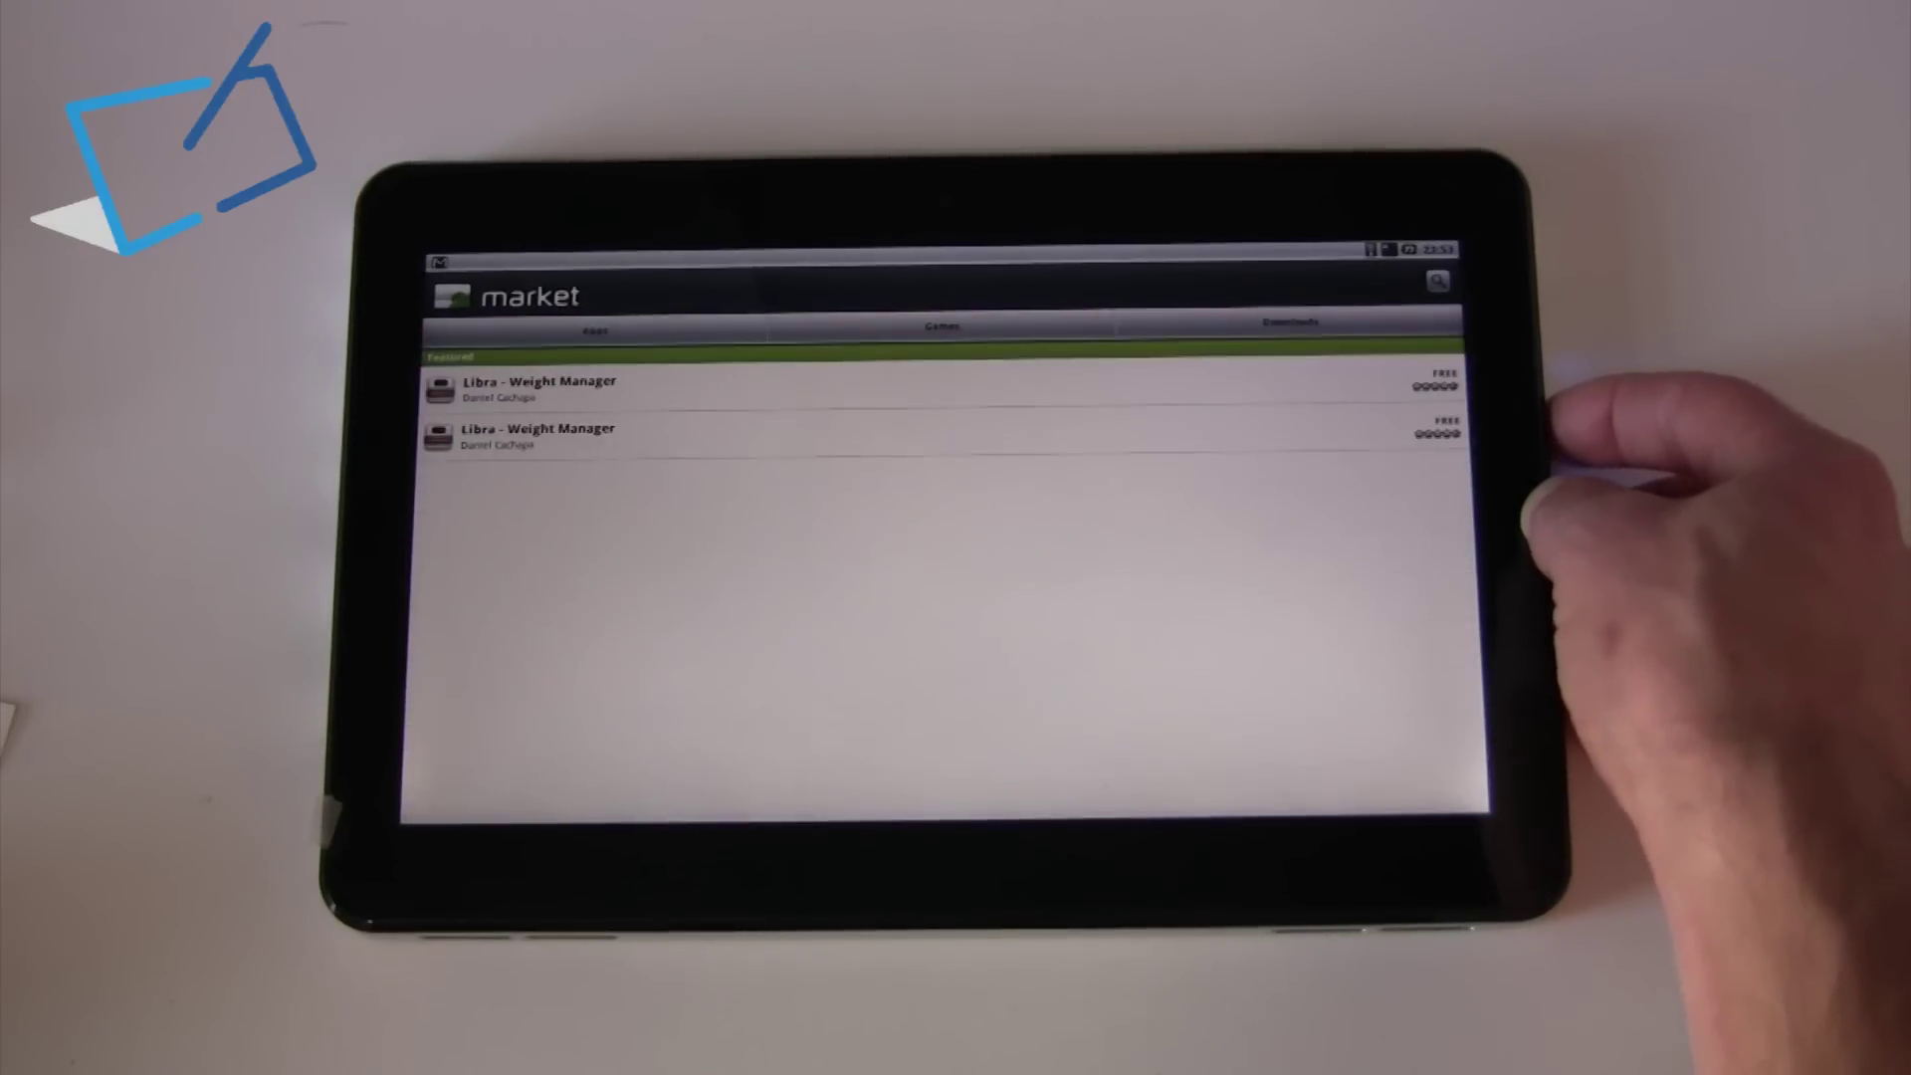
key(Escape)
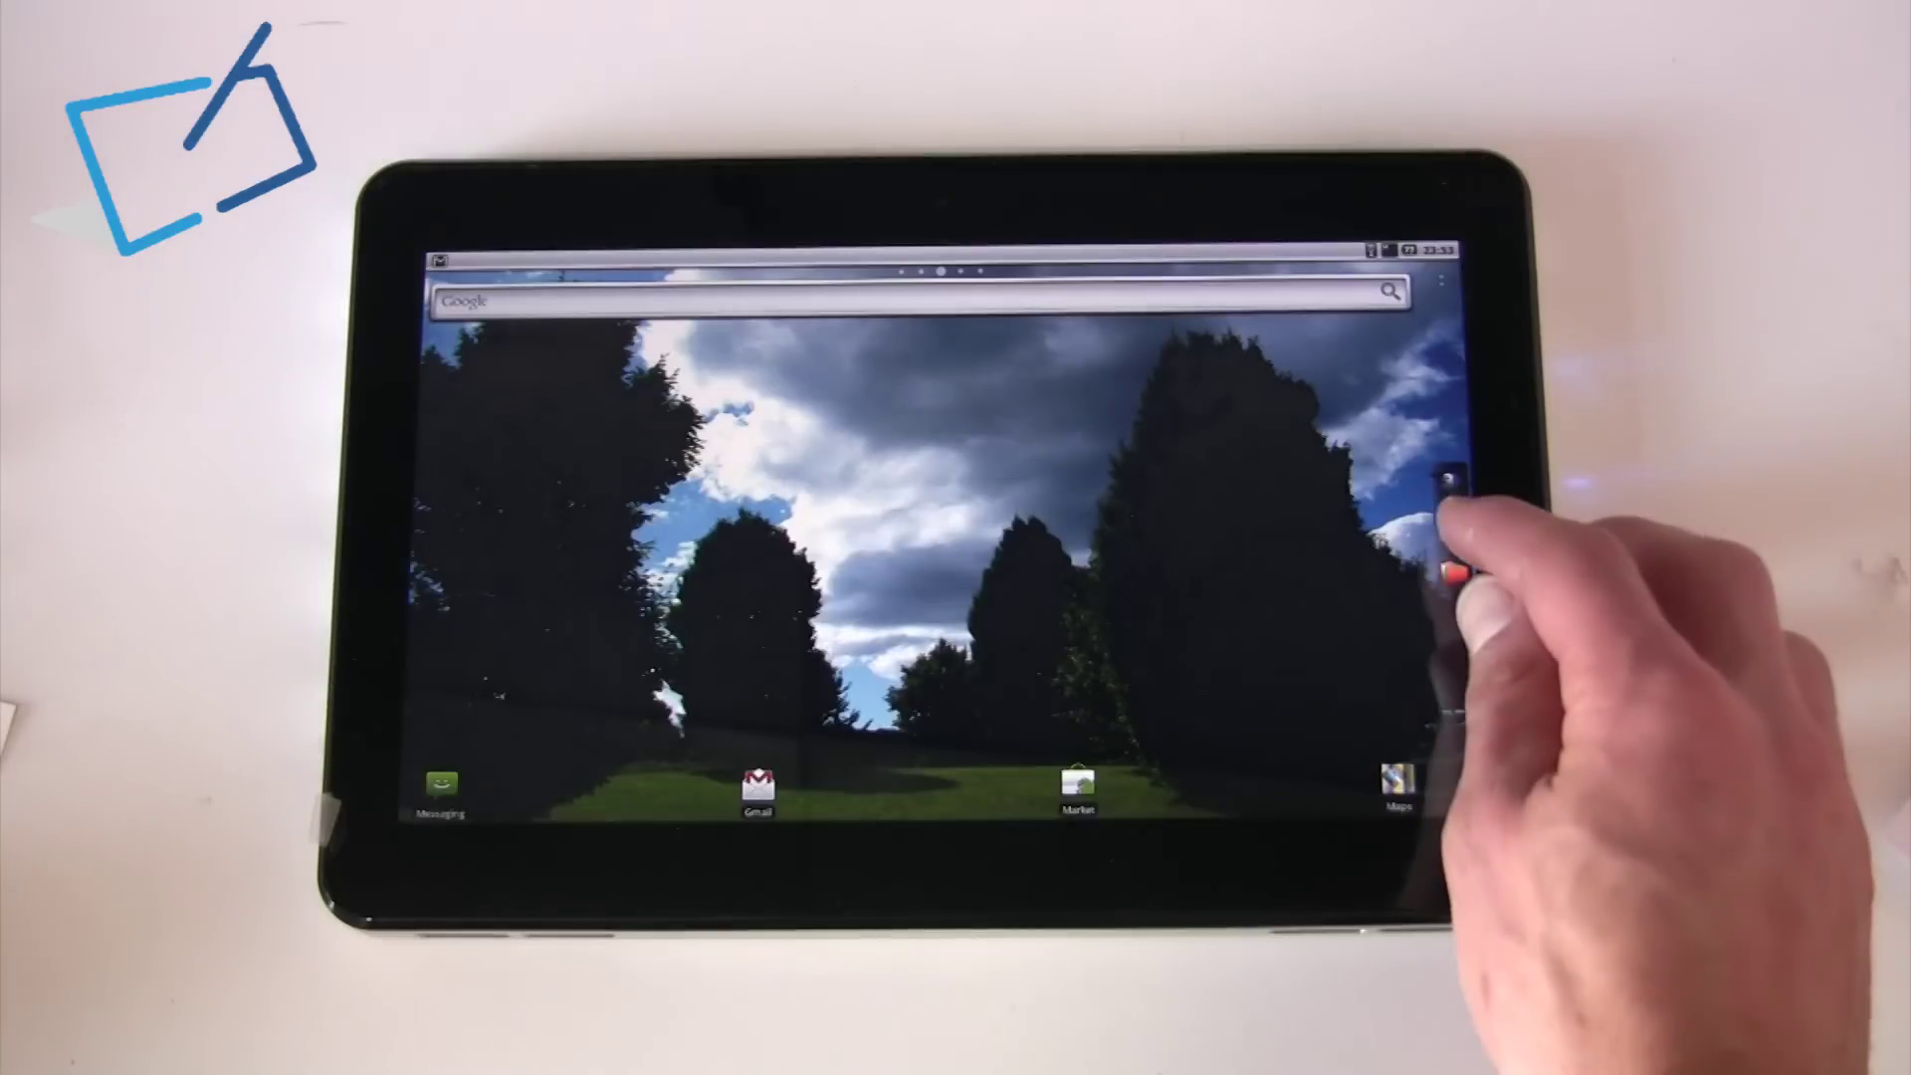
Show all installed apps and page through the app drawer screens.
click(1449, 525)
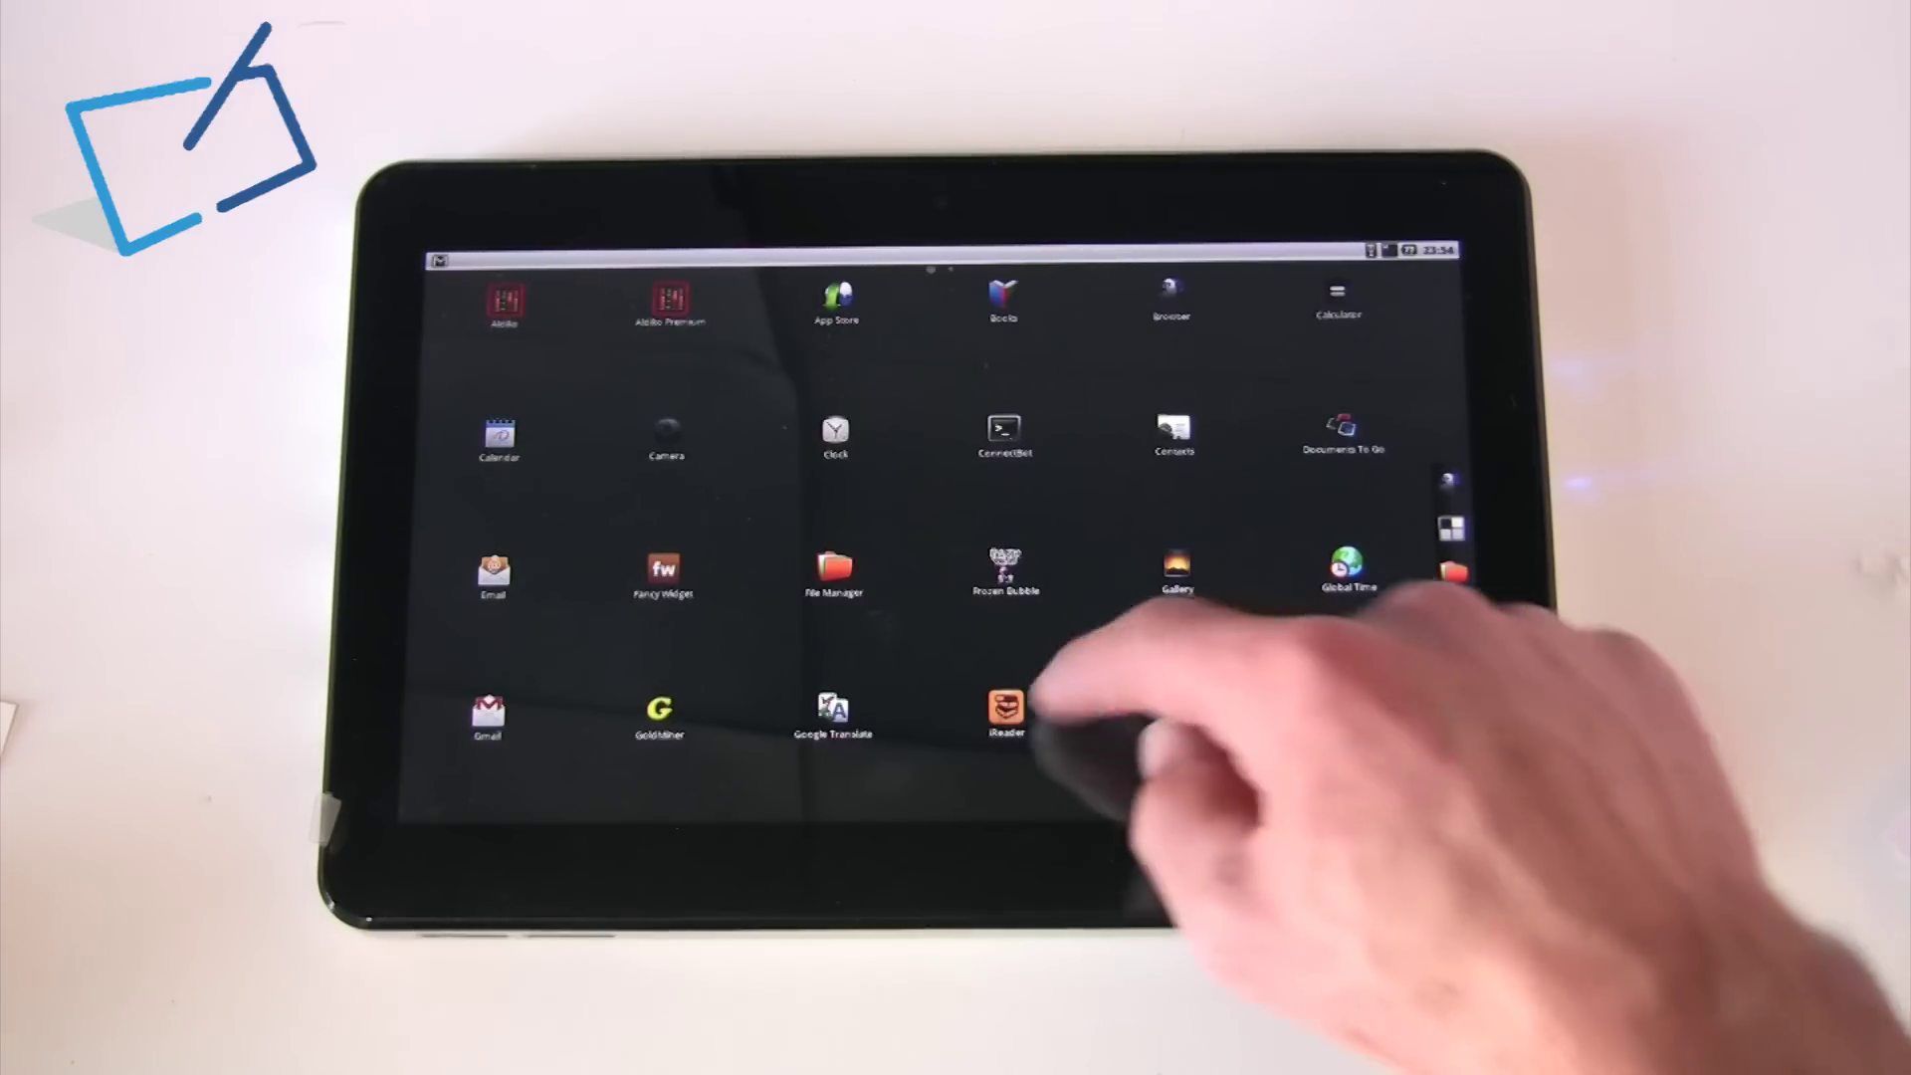
drag(1324, 578, 836, 747)
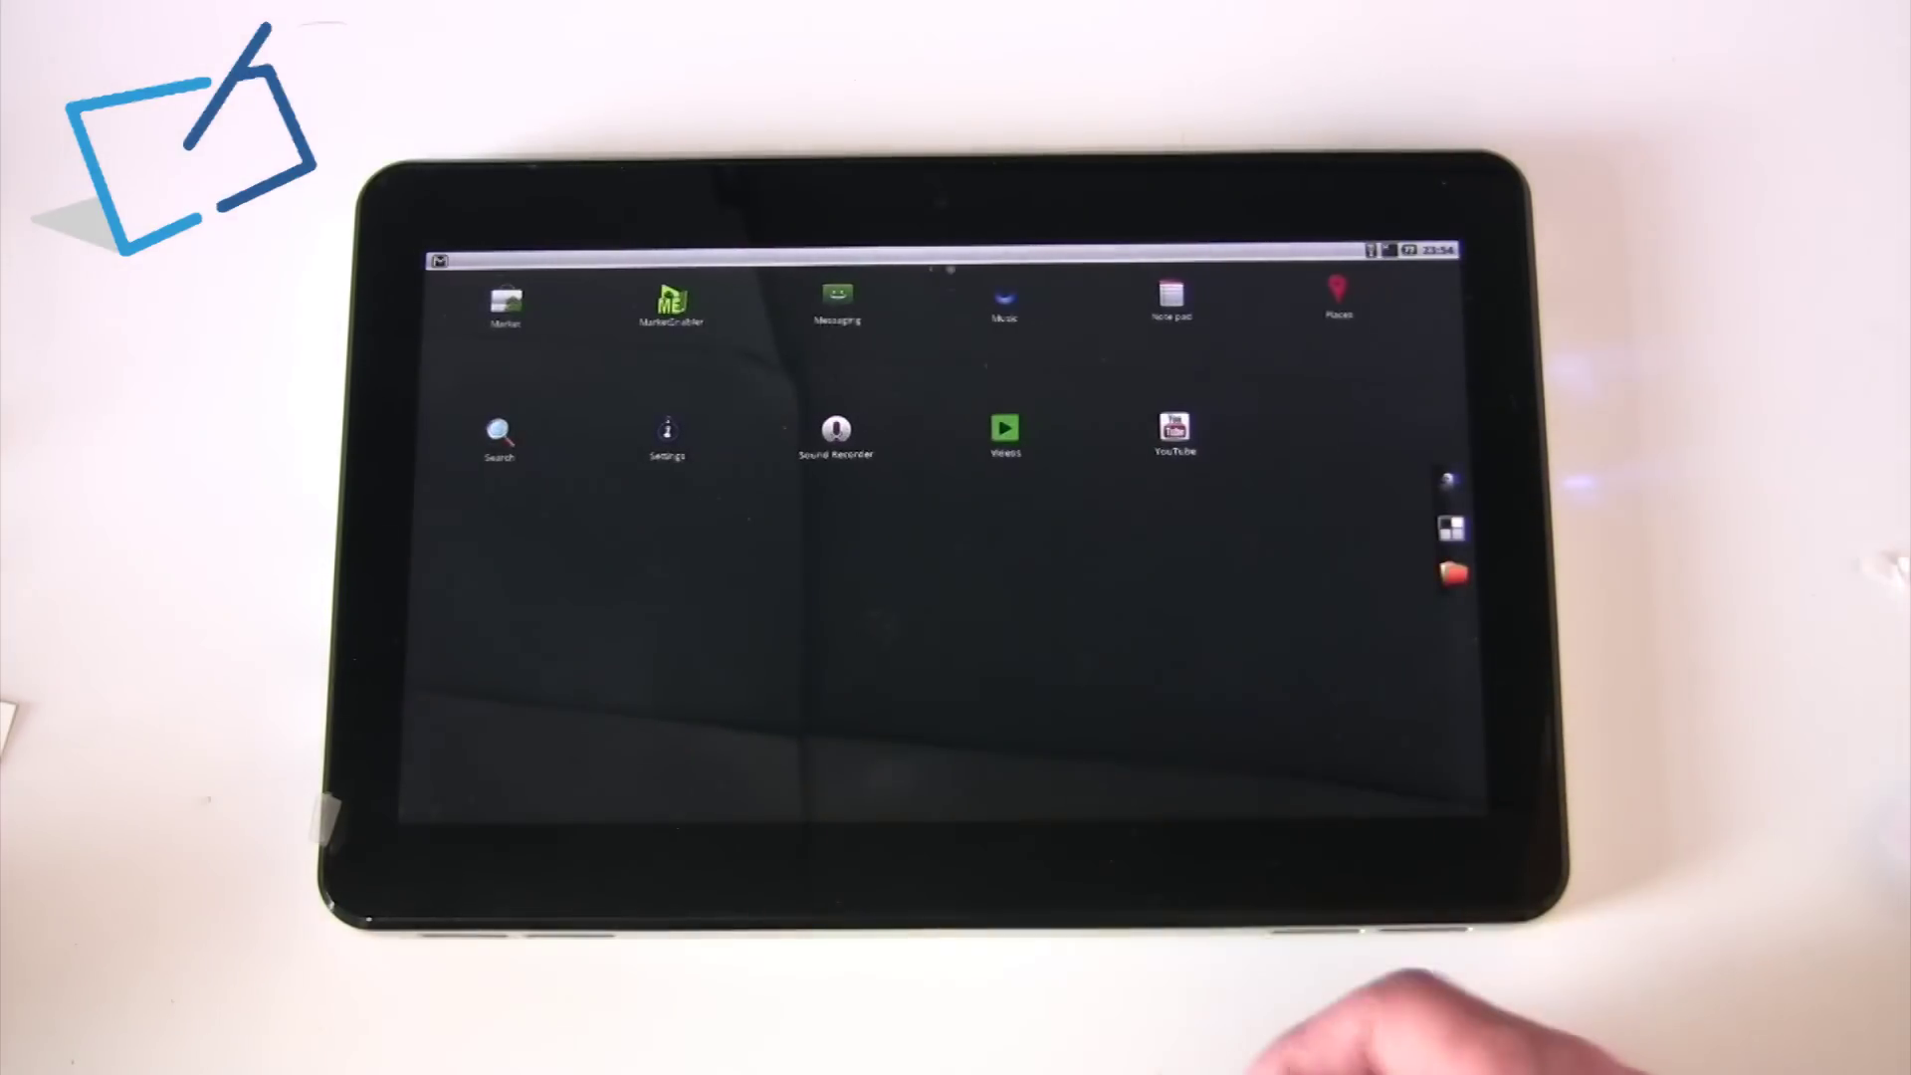
drag(762, 552, 1150, 537)
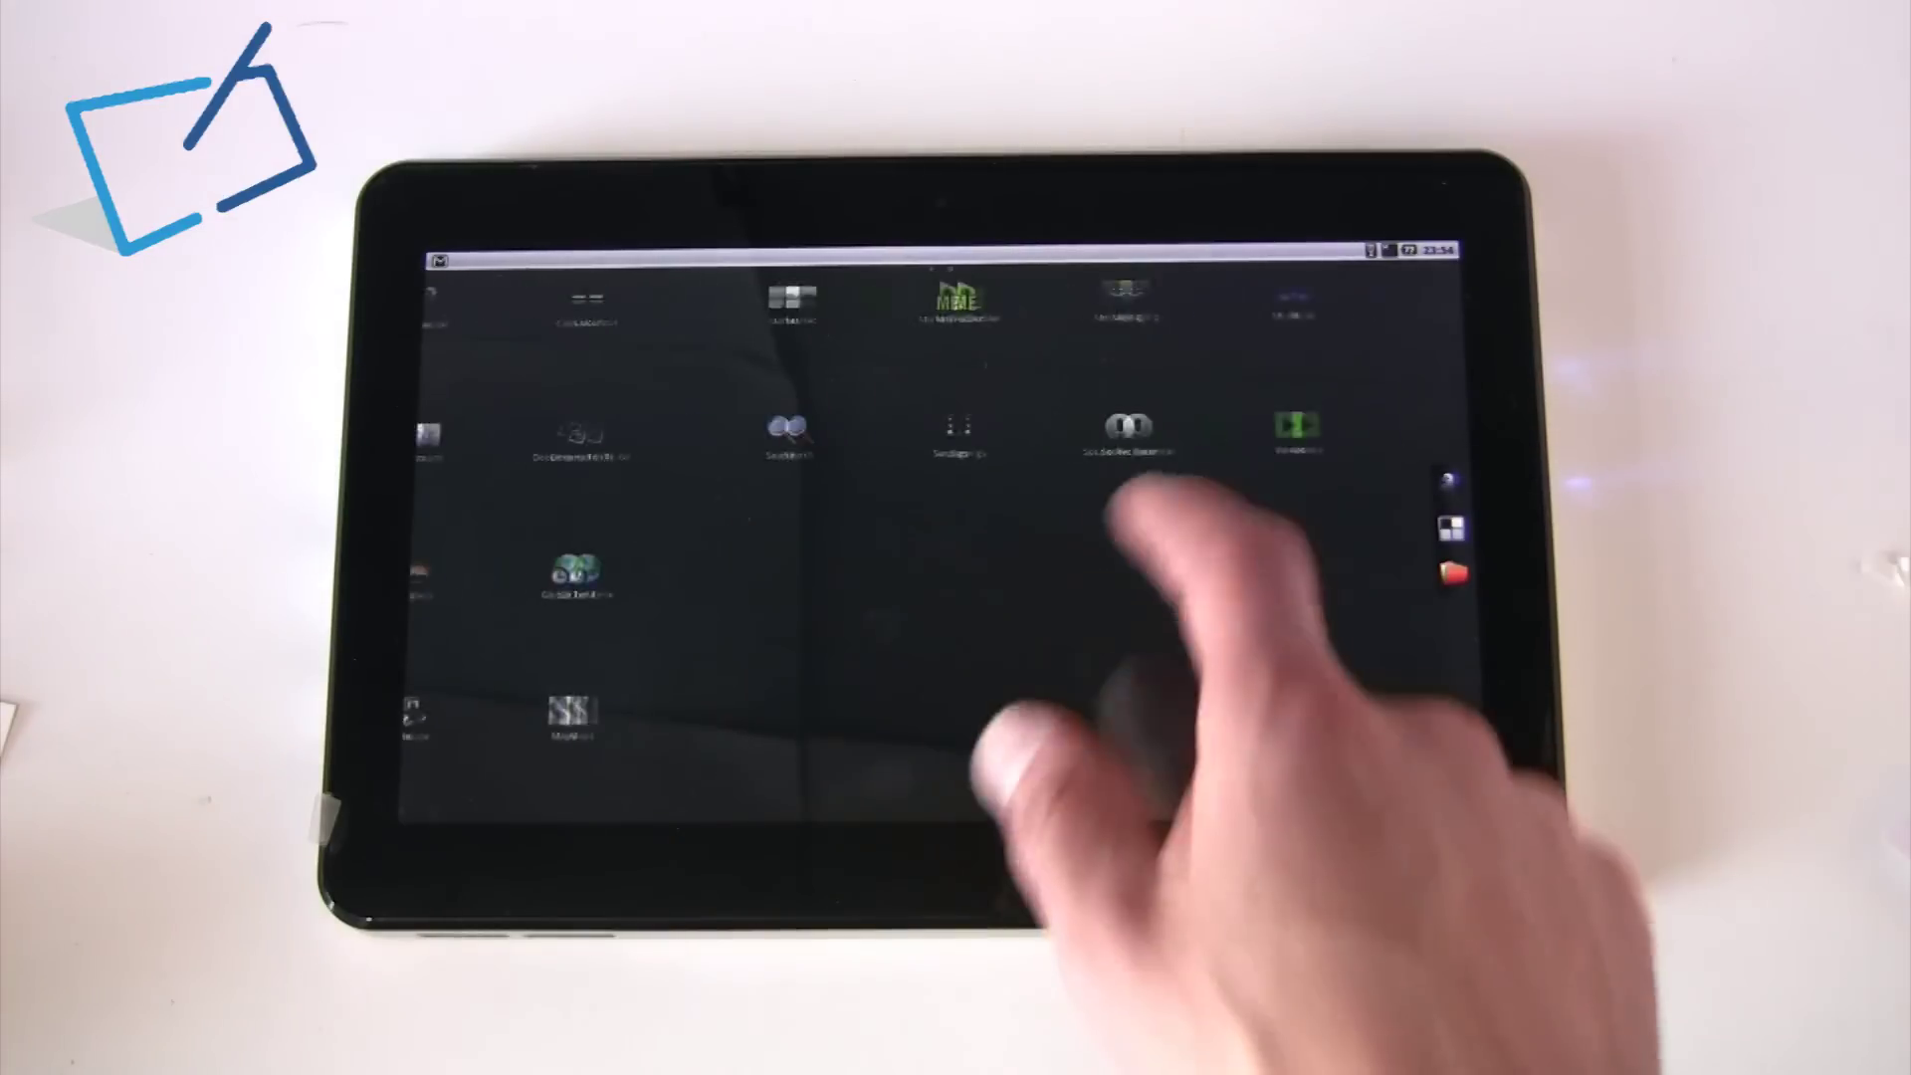
Open the book in the ebook reader and turn forward a couple of pages.
click(1006, 710)
drag(1280, 639, 970, 777)
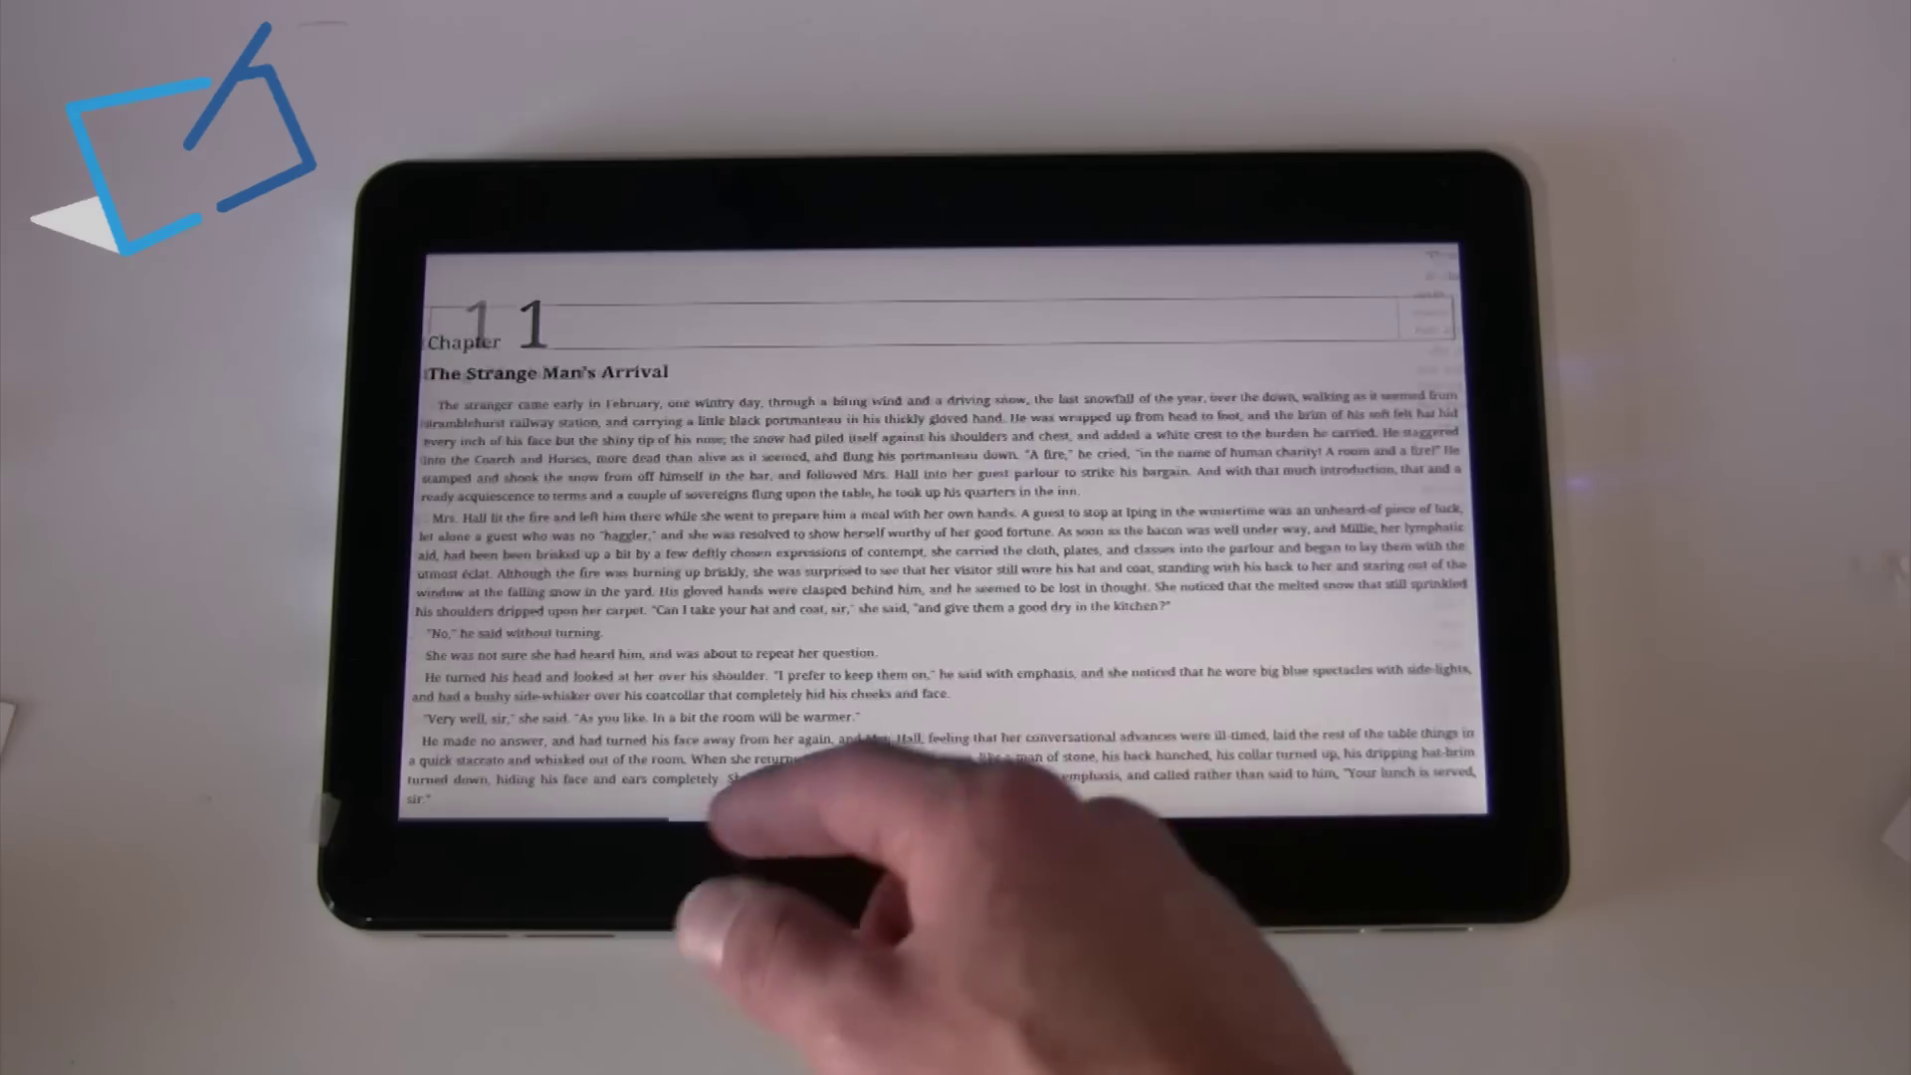
click(1418, 686)
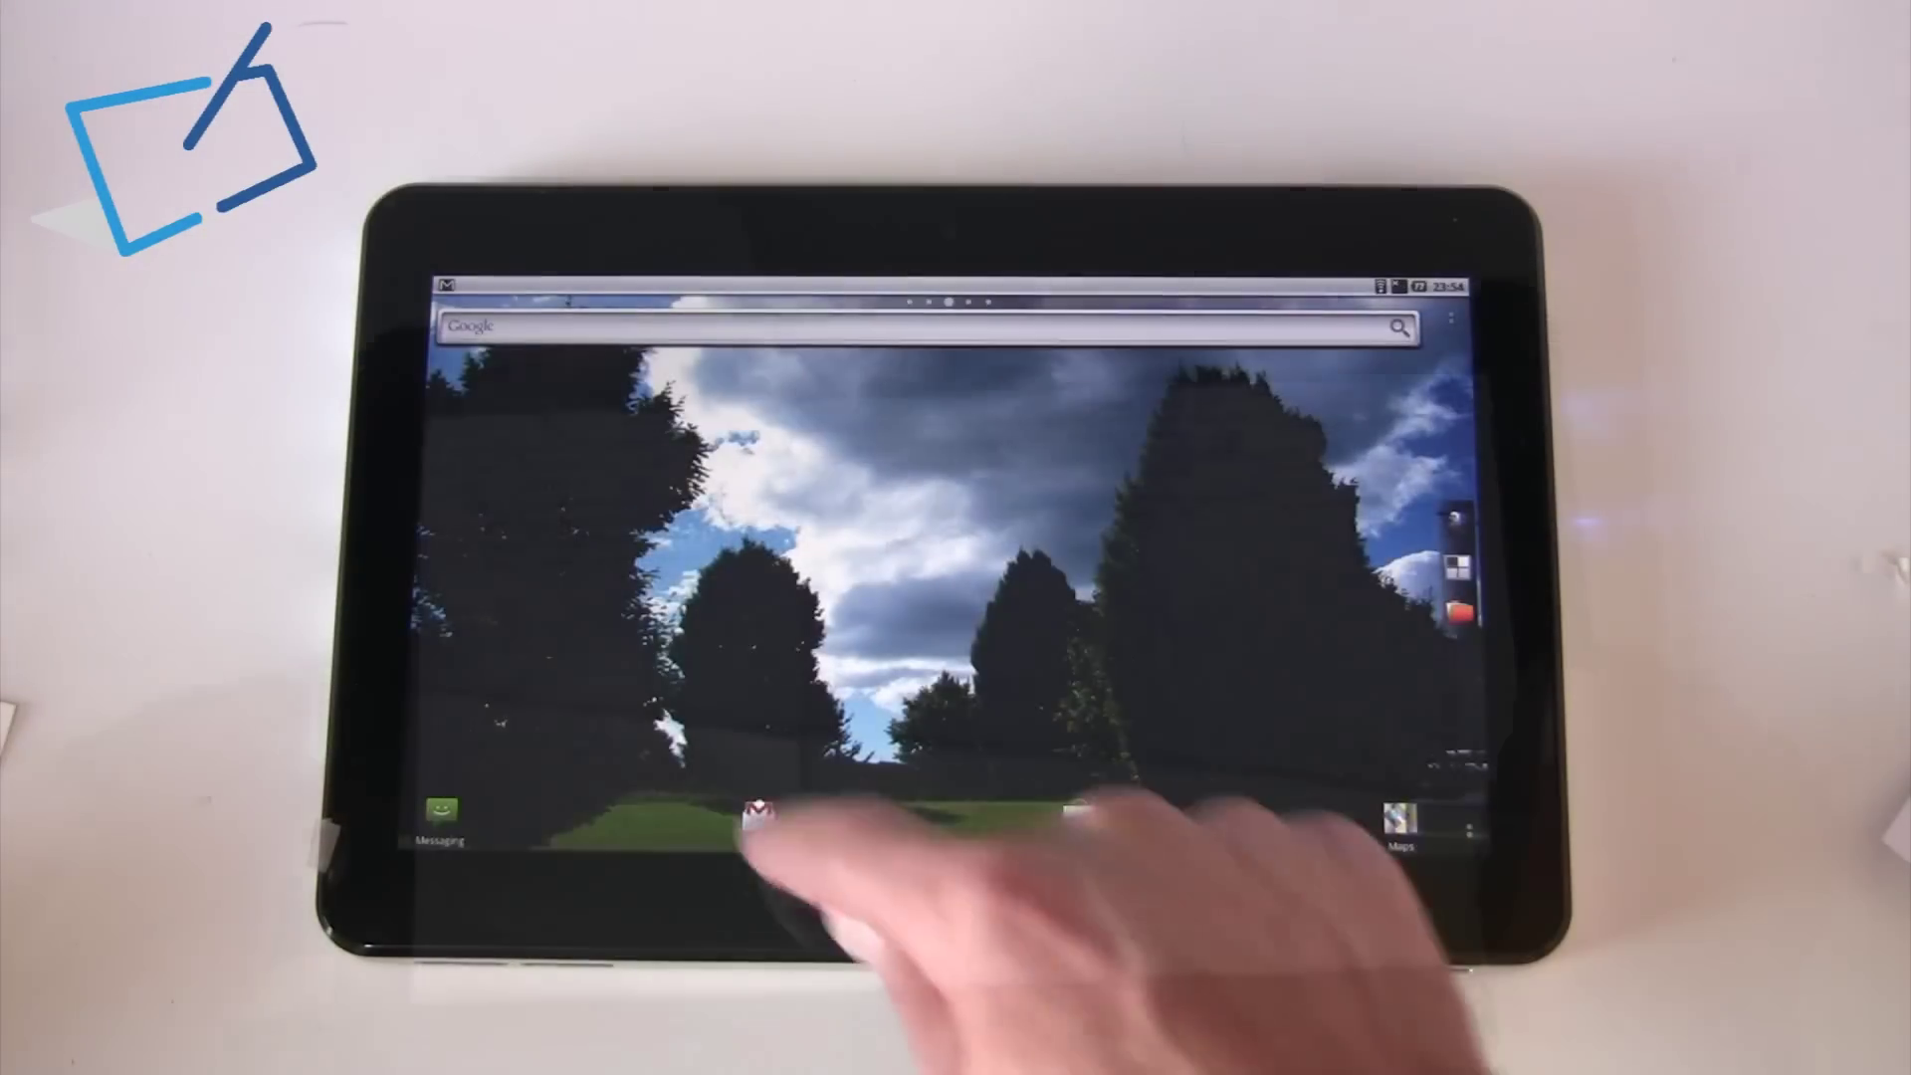
Read the Bome's Midi Translator email in Gmail, then quit the bubble game to home.
click(757, 813)
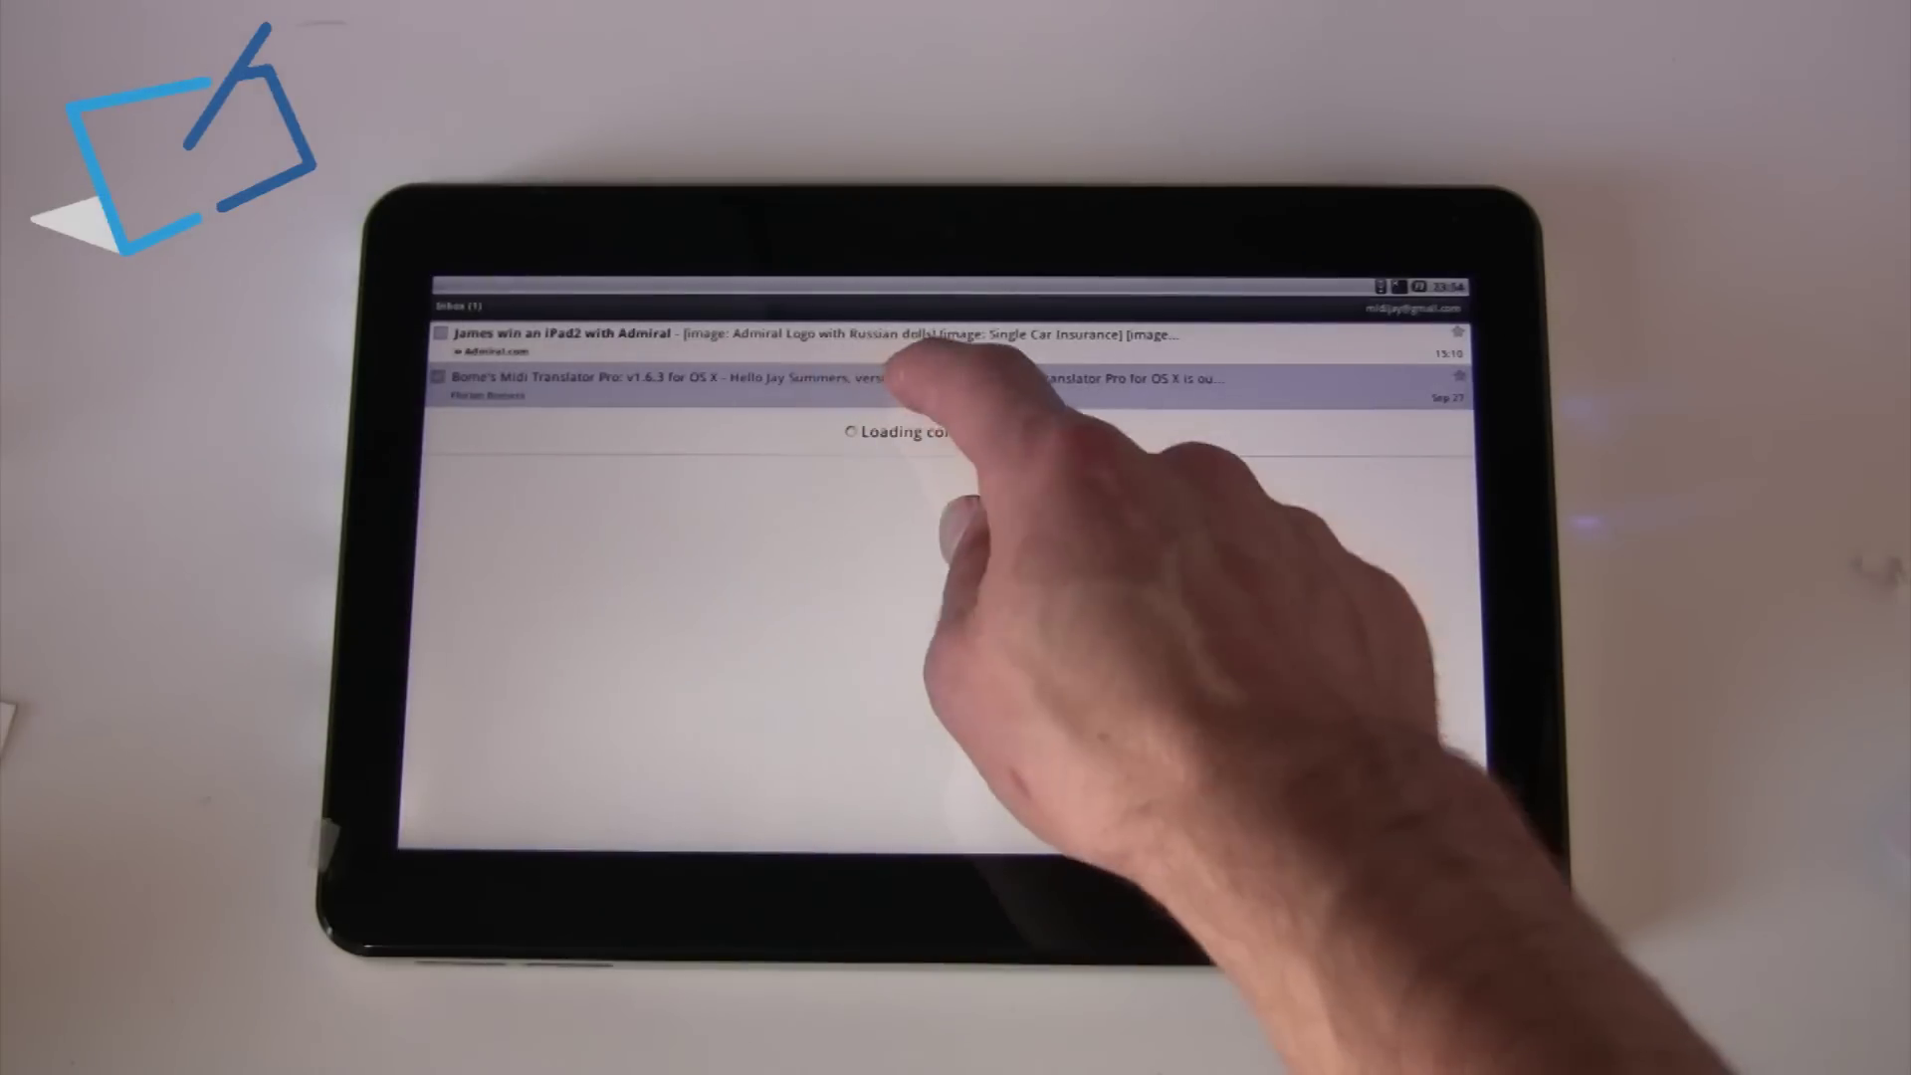
click(904, 374)
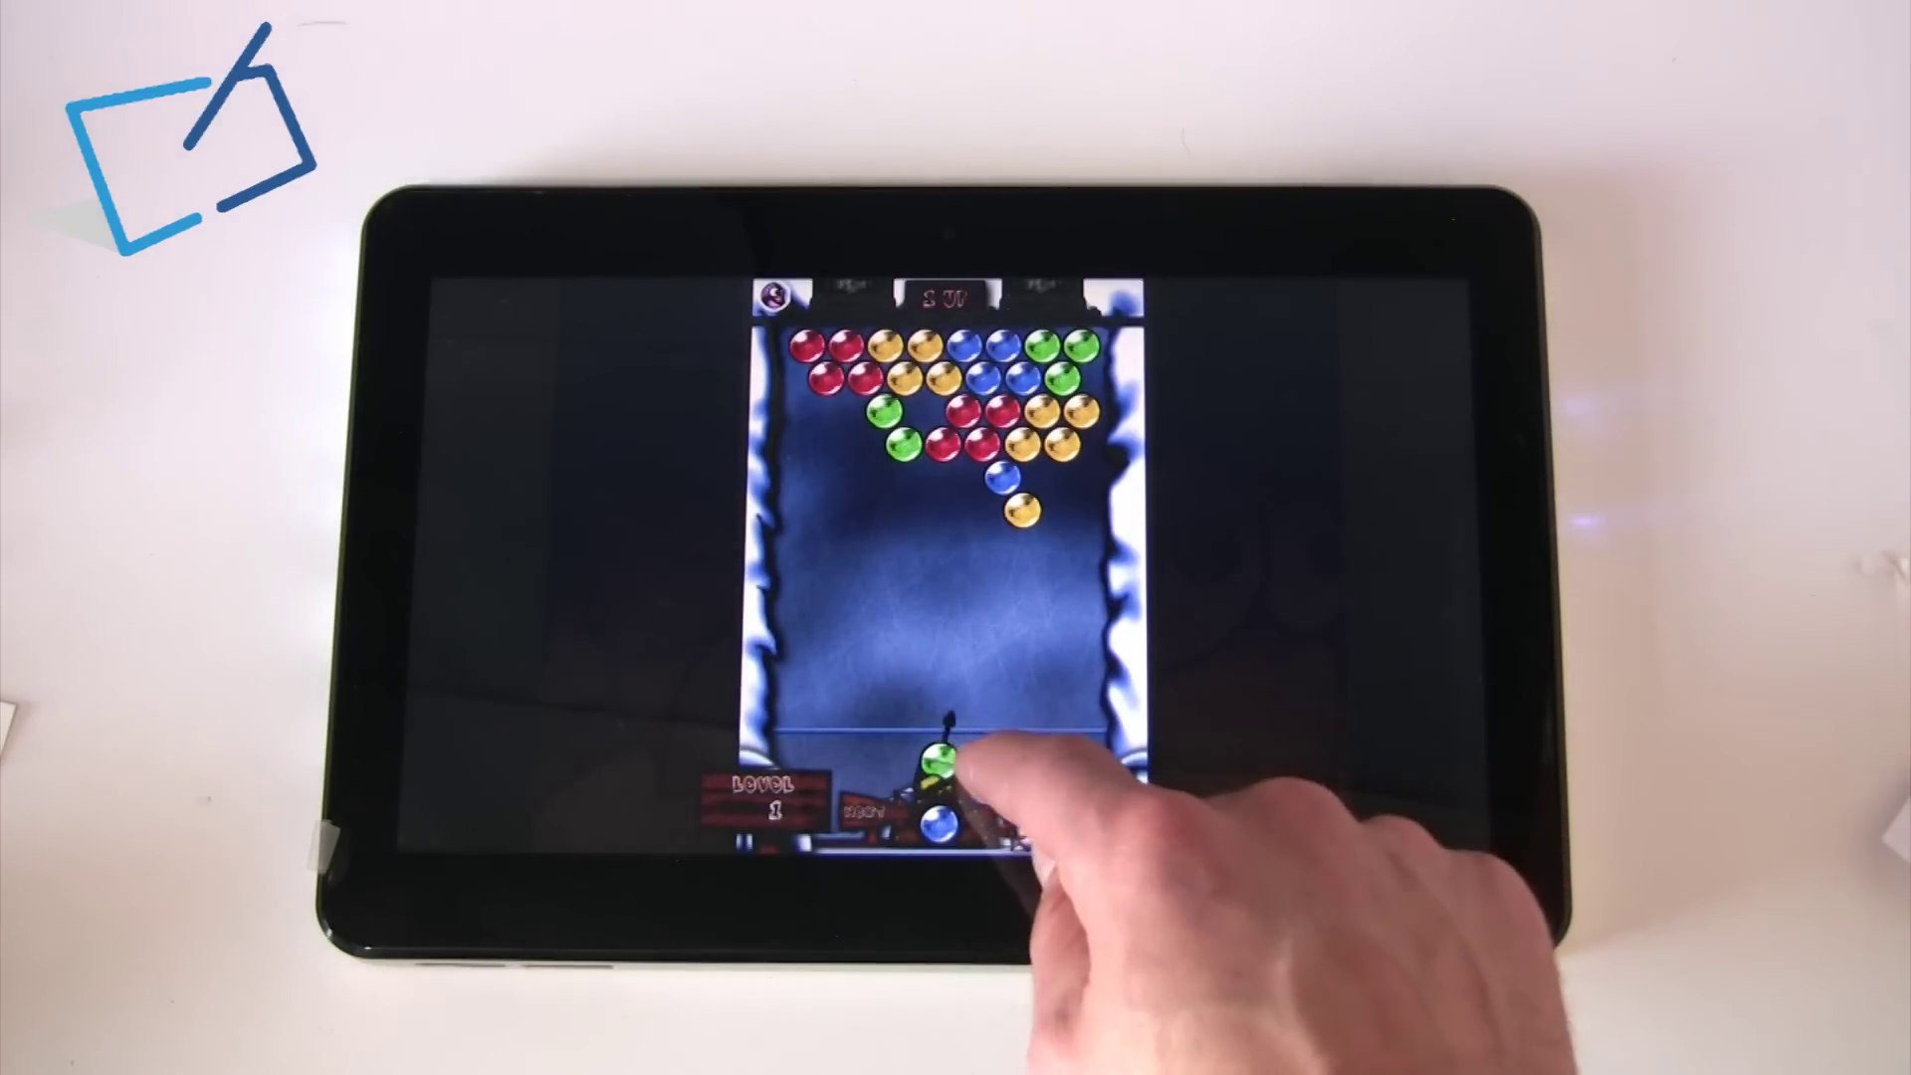
key(Home)
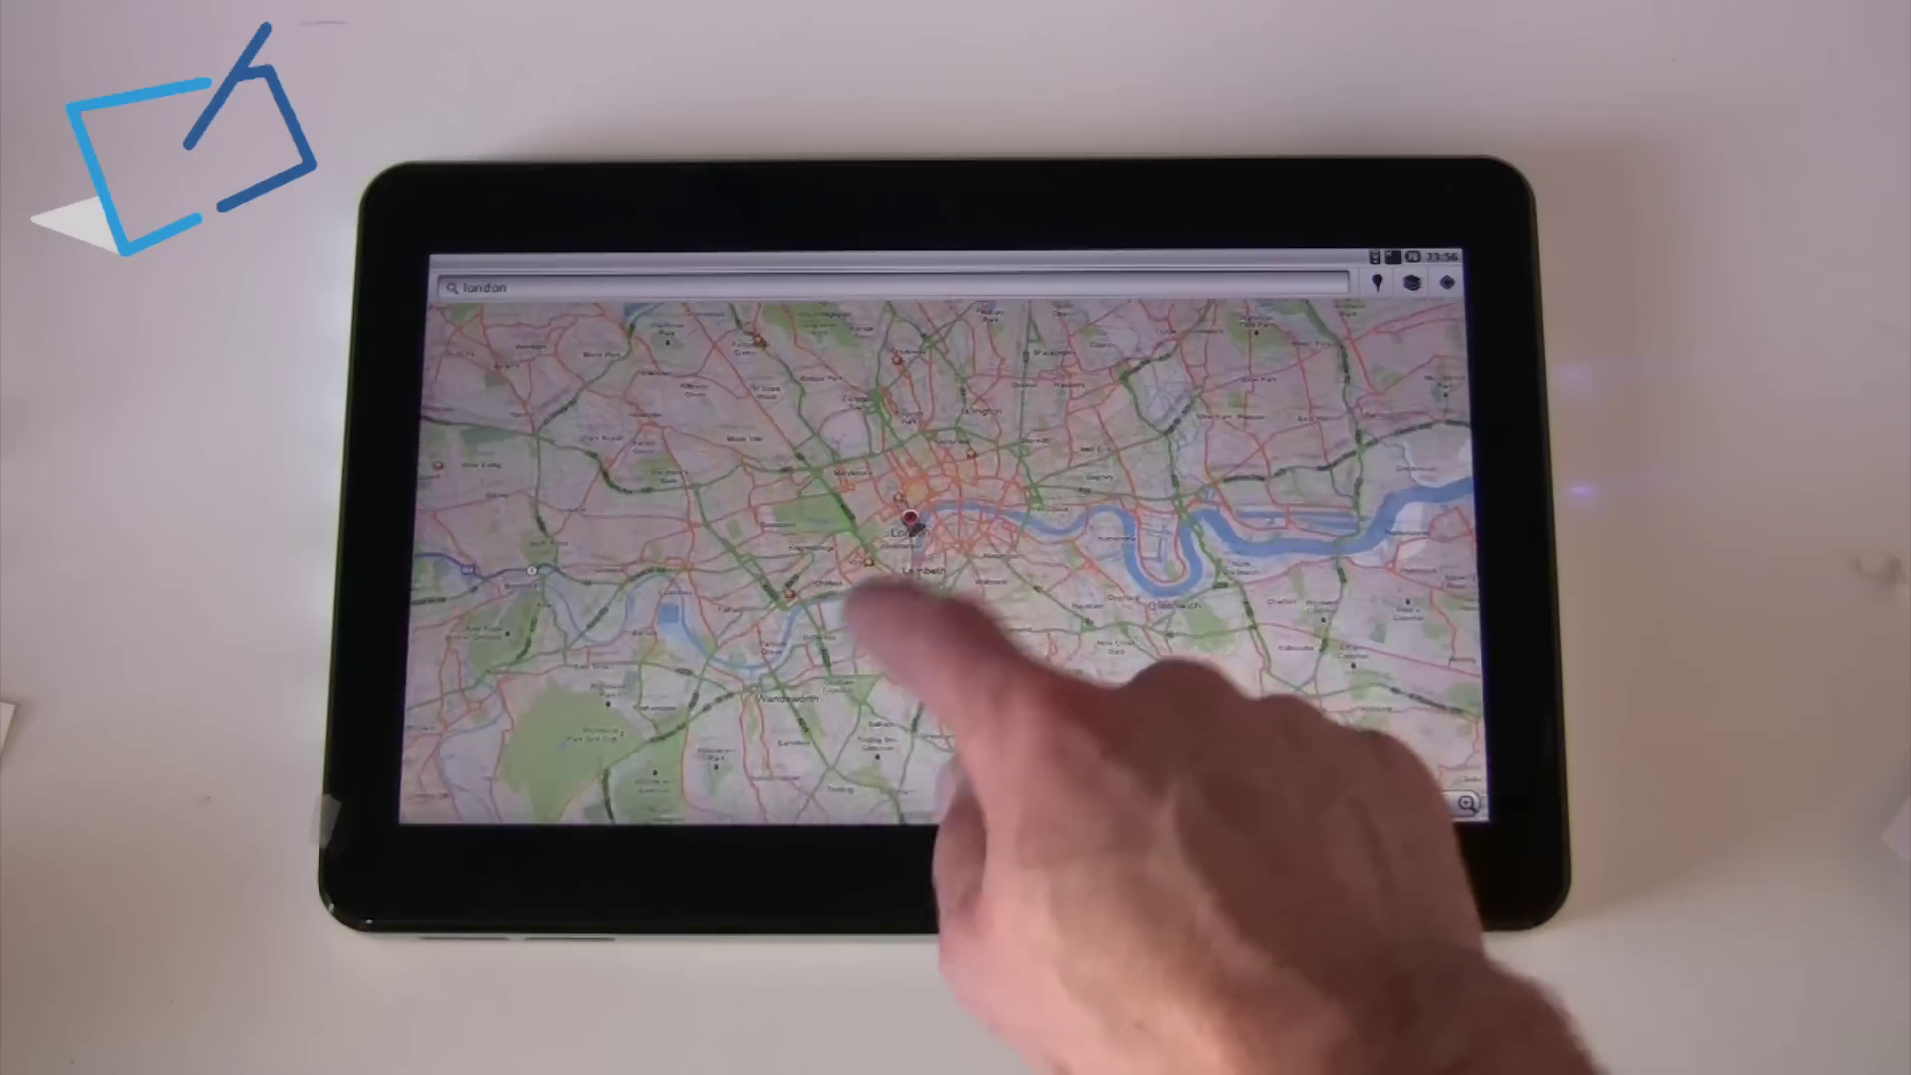
Pan and zoom around the London street map.
drag(859, 598, 859, 703)
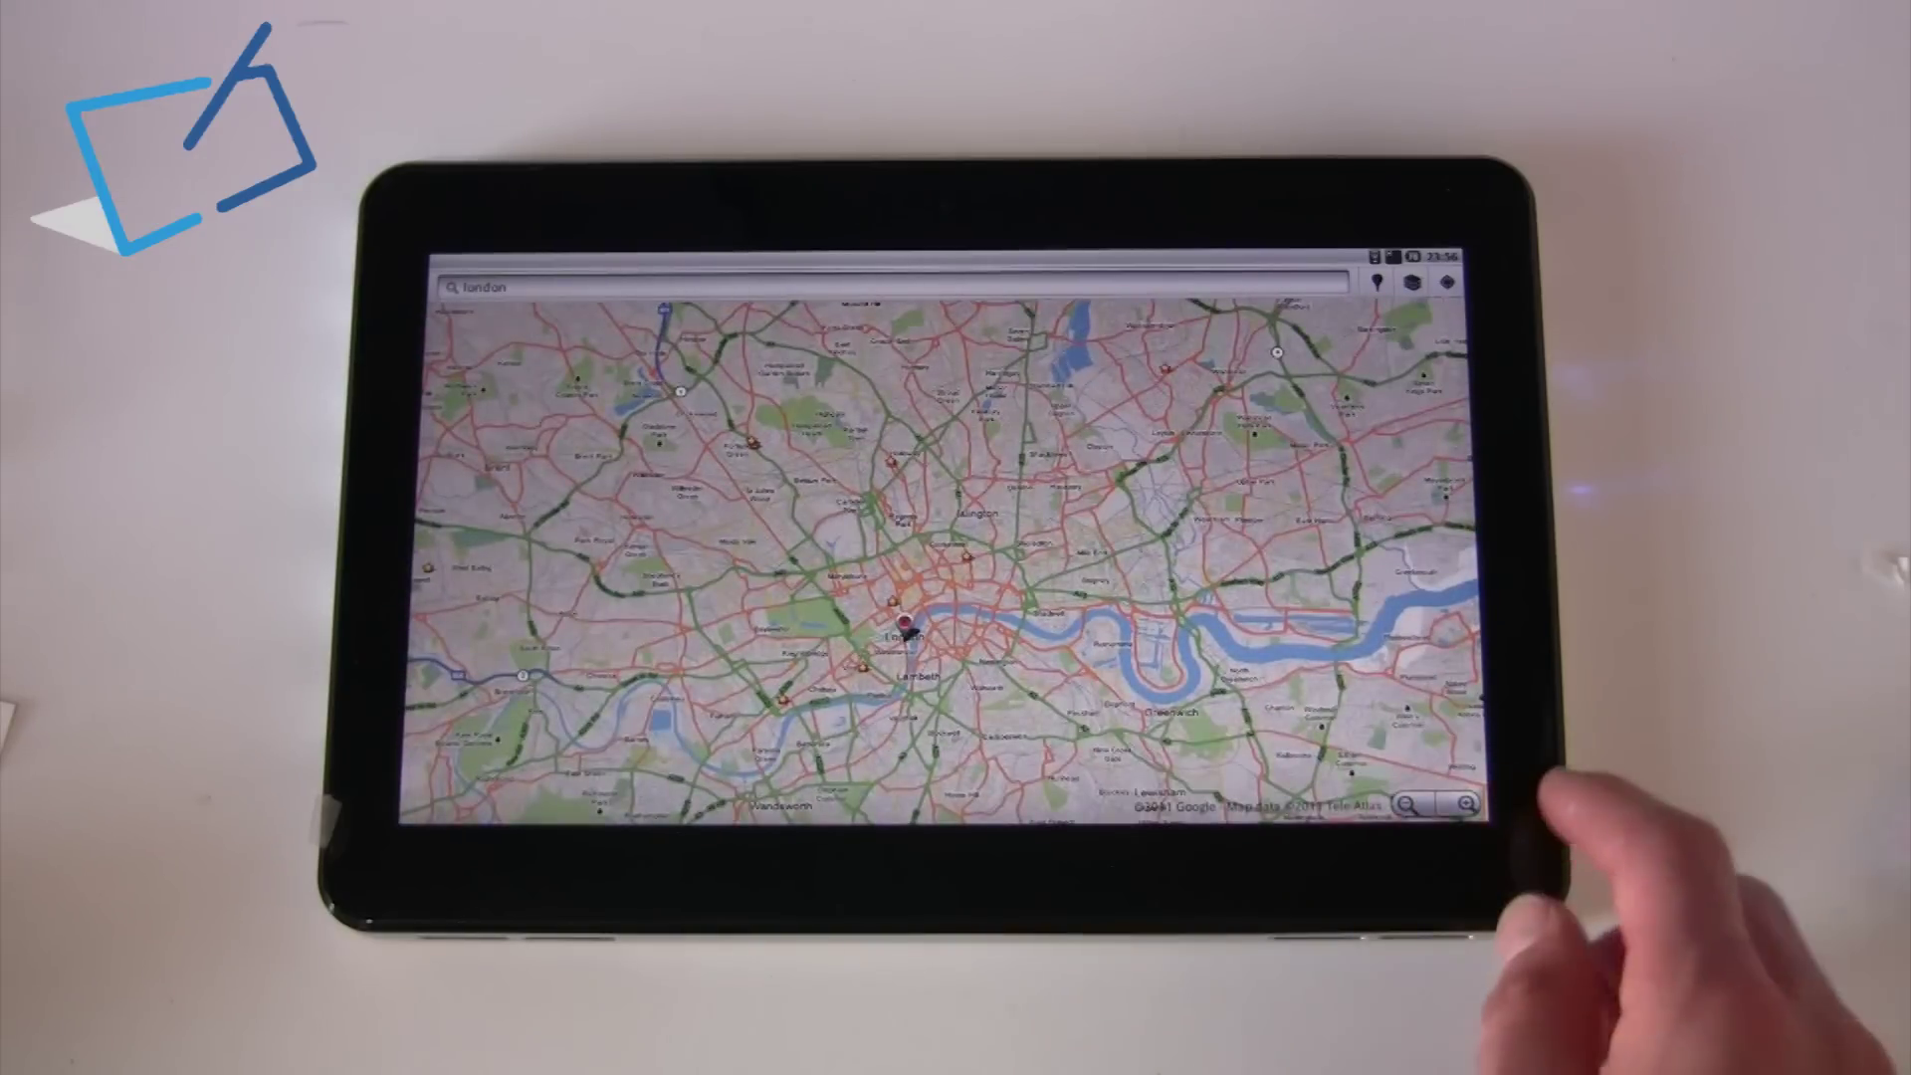
click(1440, 799)
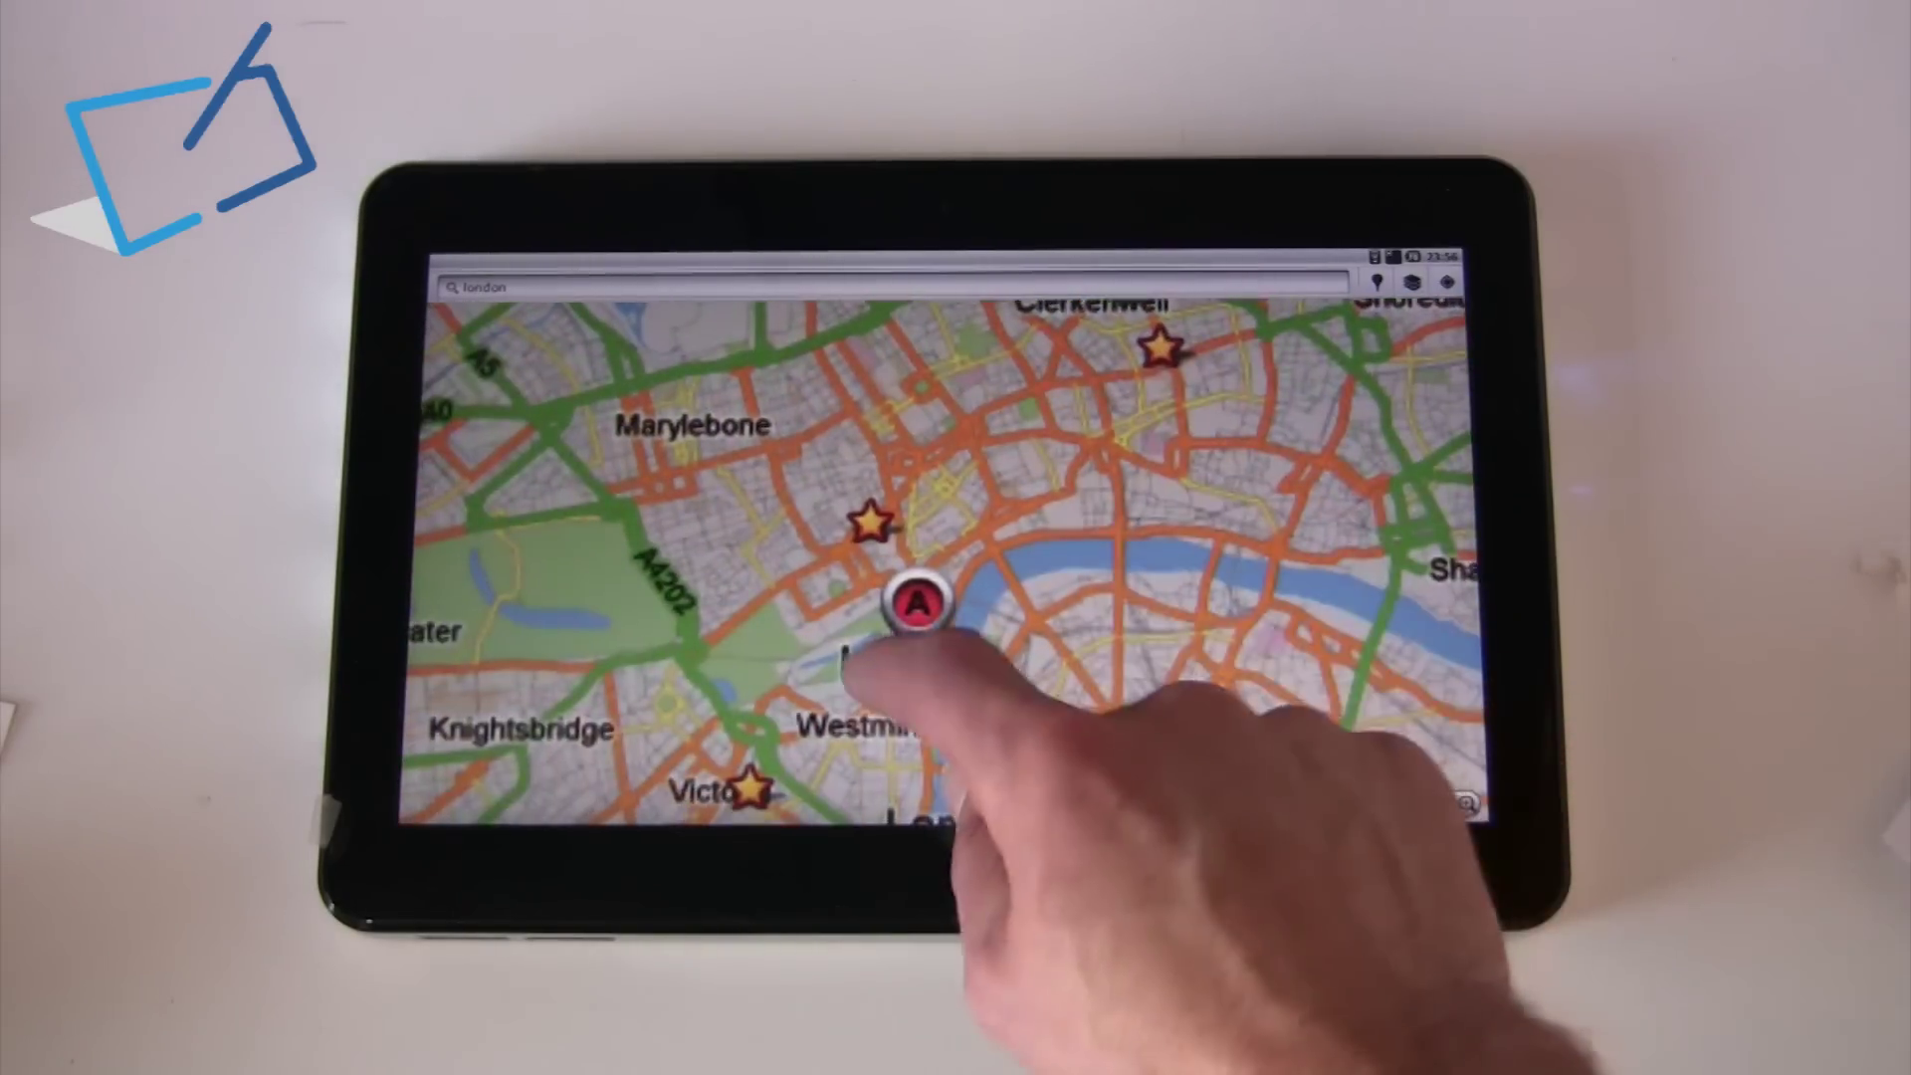
click(1406, 803)
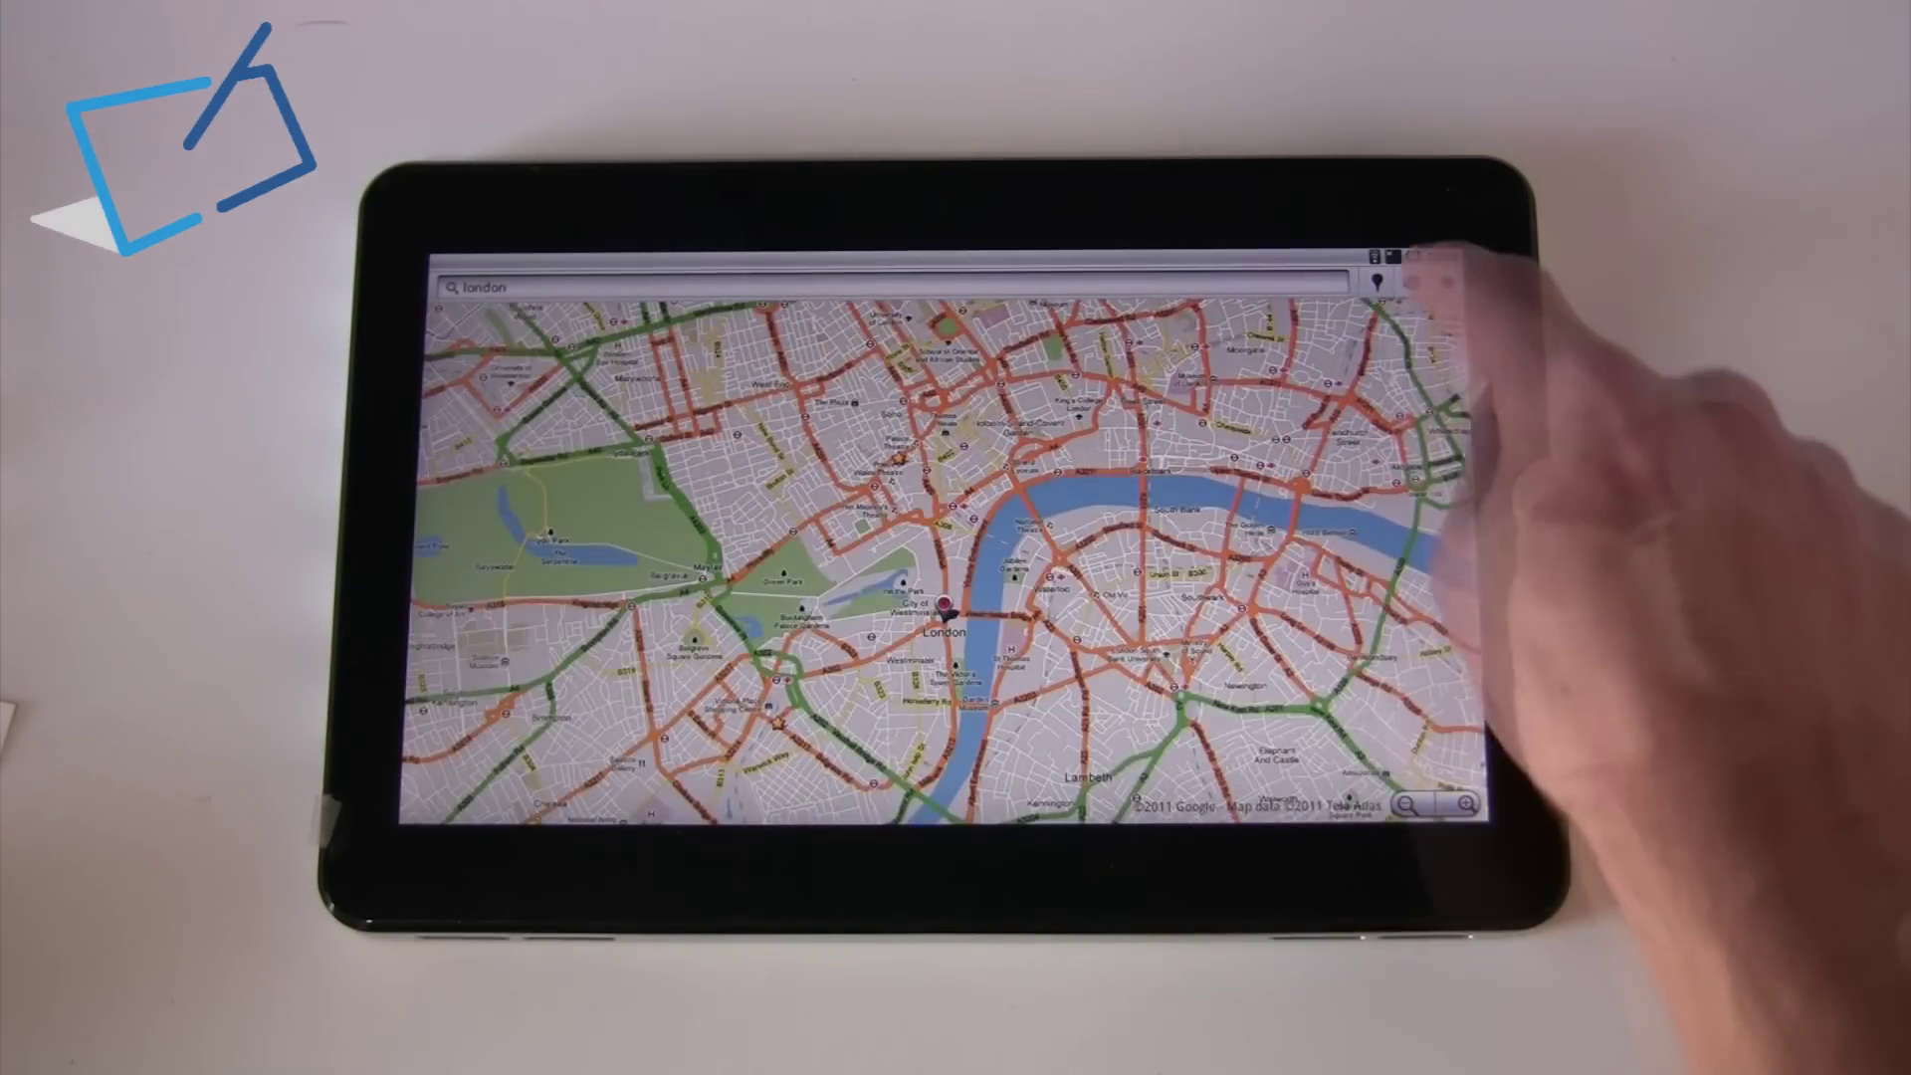
Switch to the Satellite layer, zoom in on Westminster and Waterloo, then go home.
click(1413, 283)
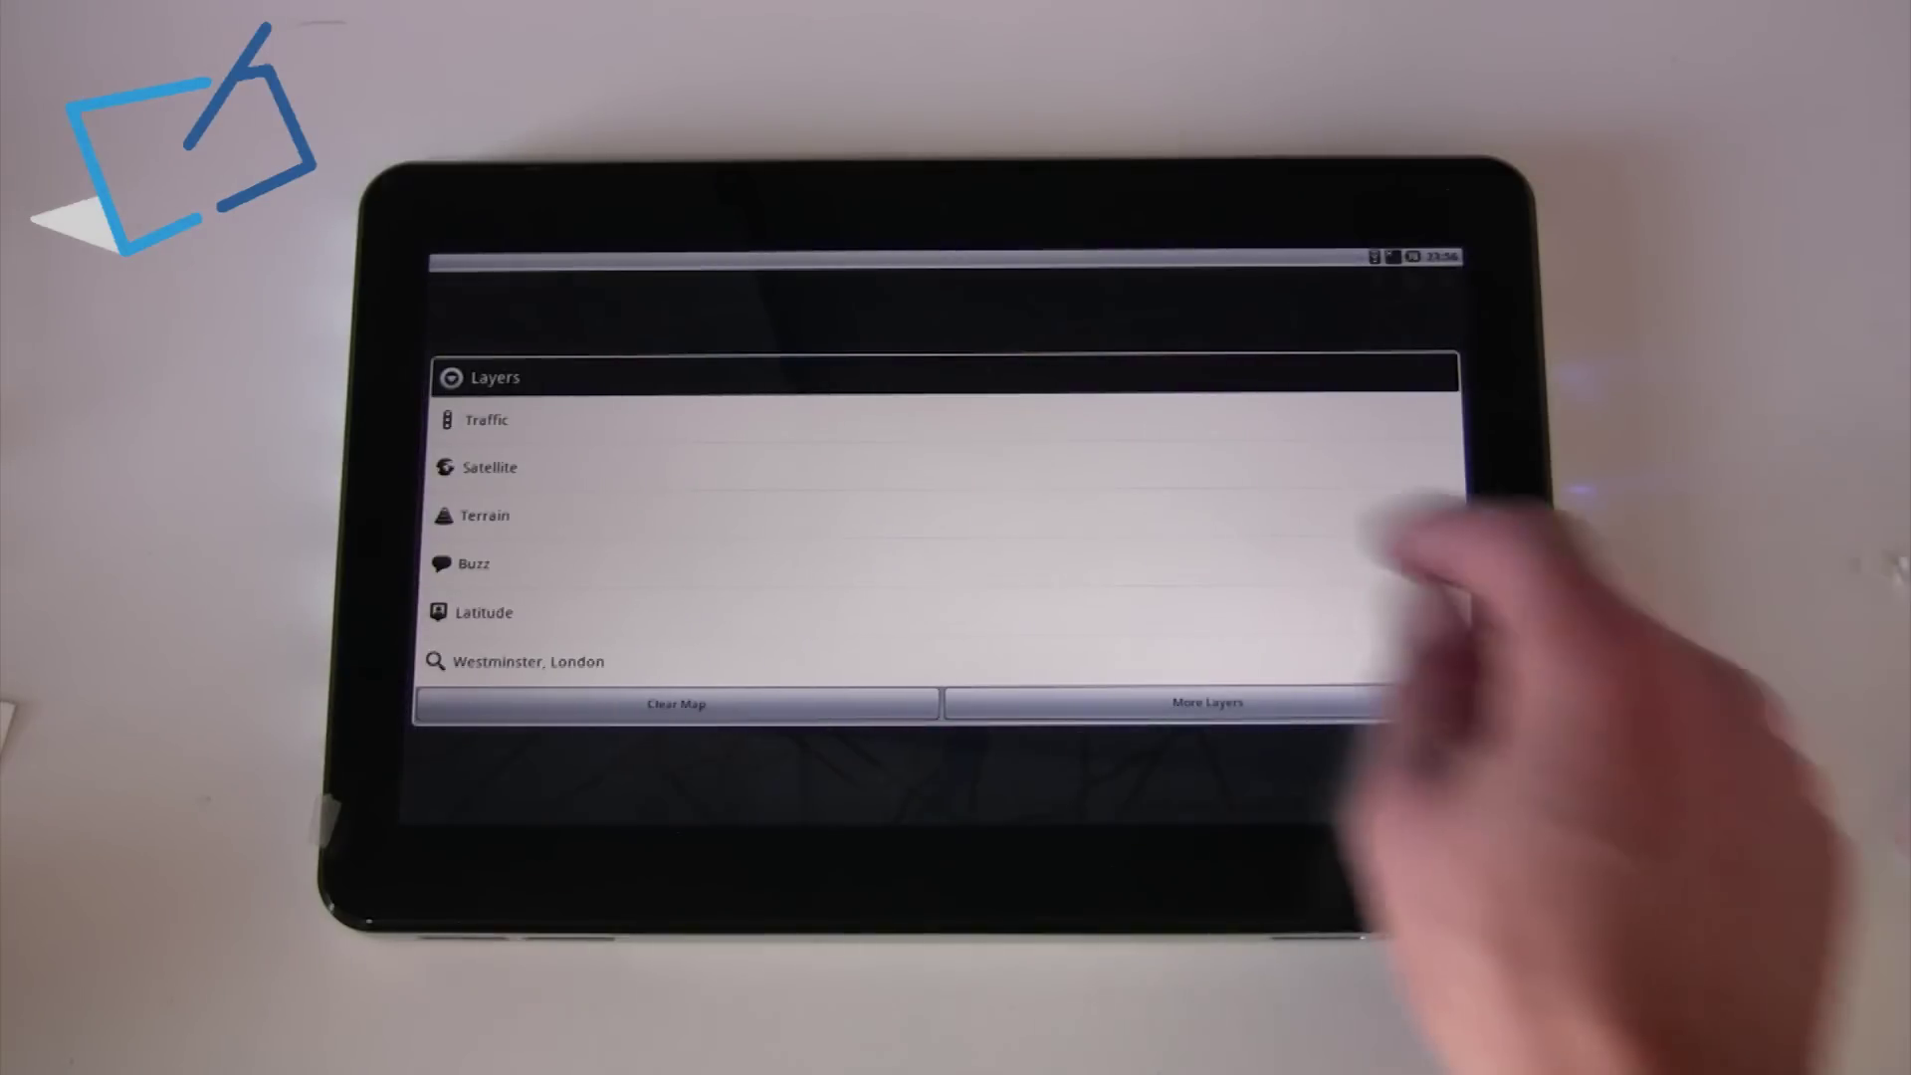
click(1030, 468)
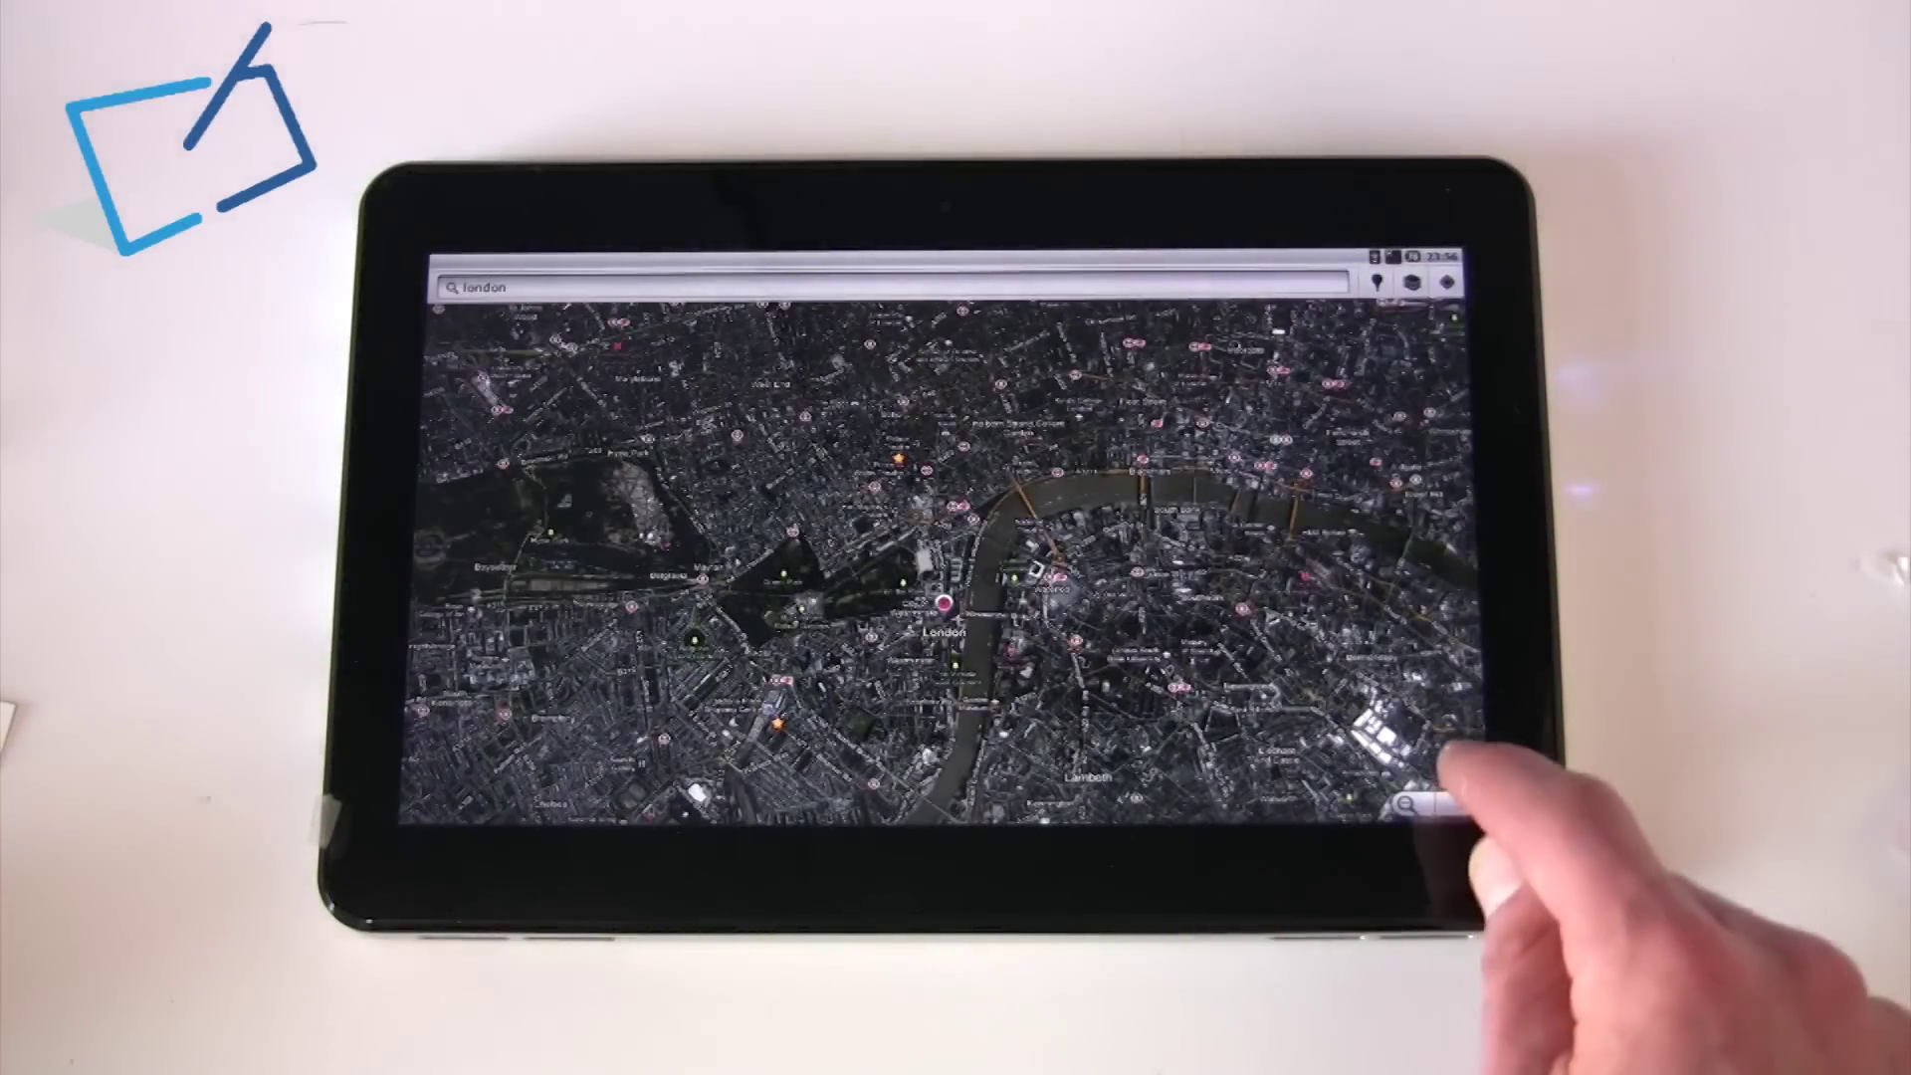
click(1445, 792)
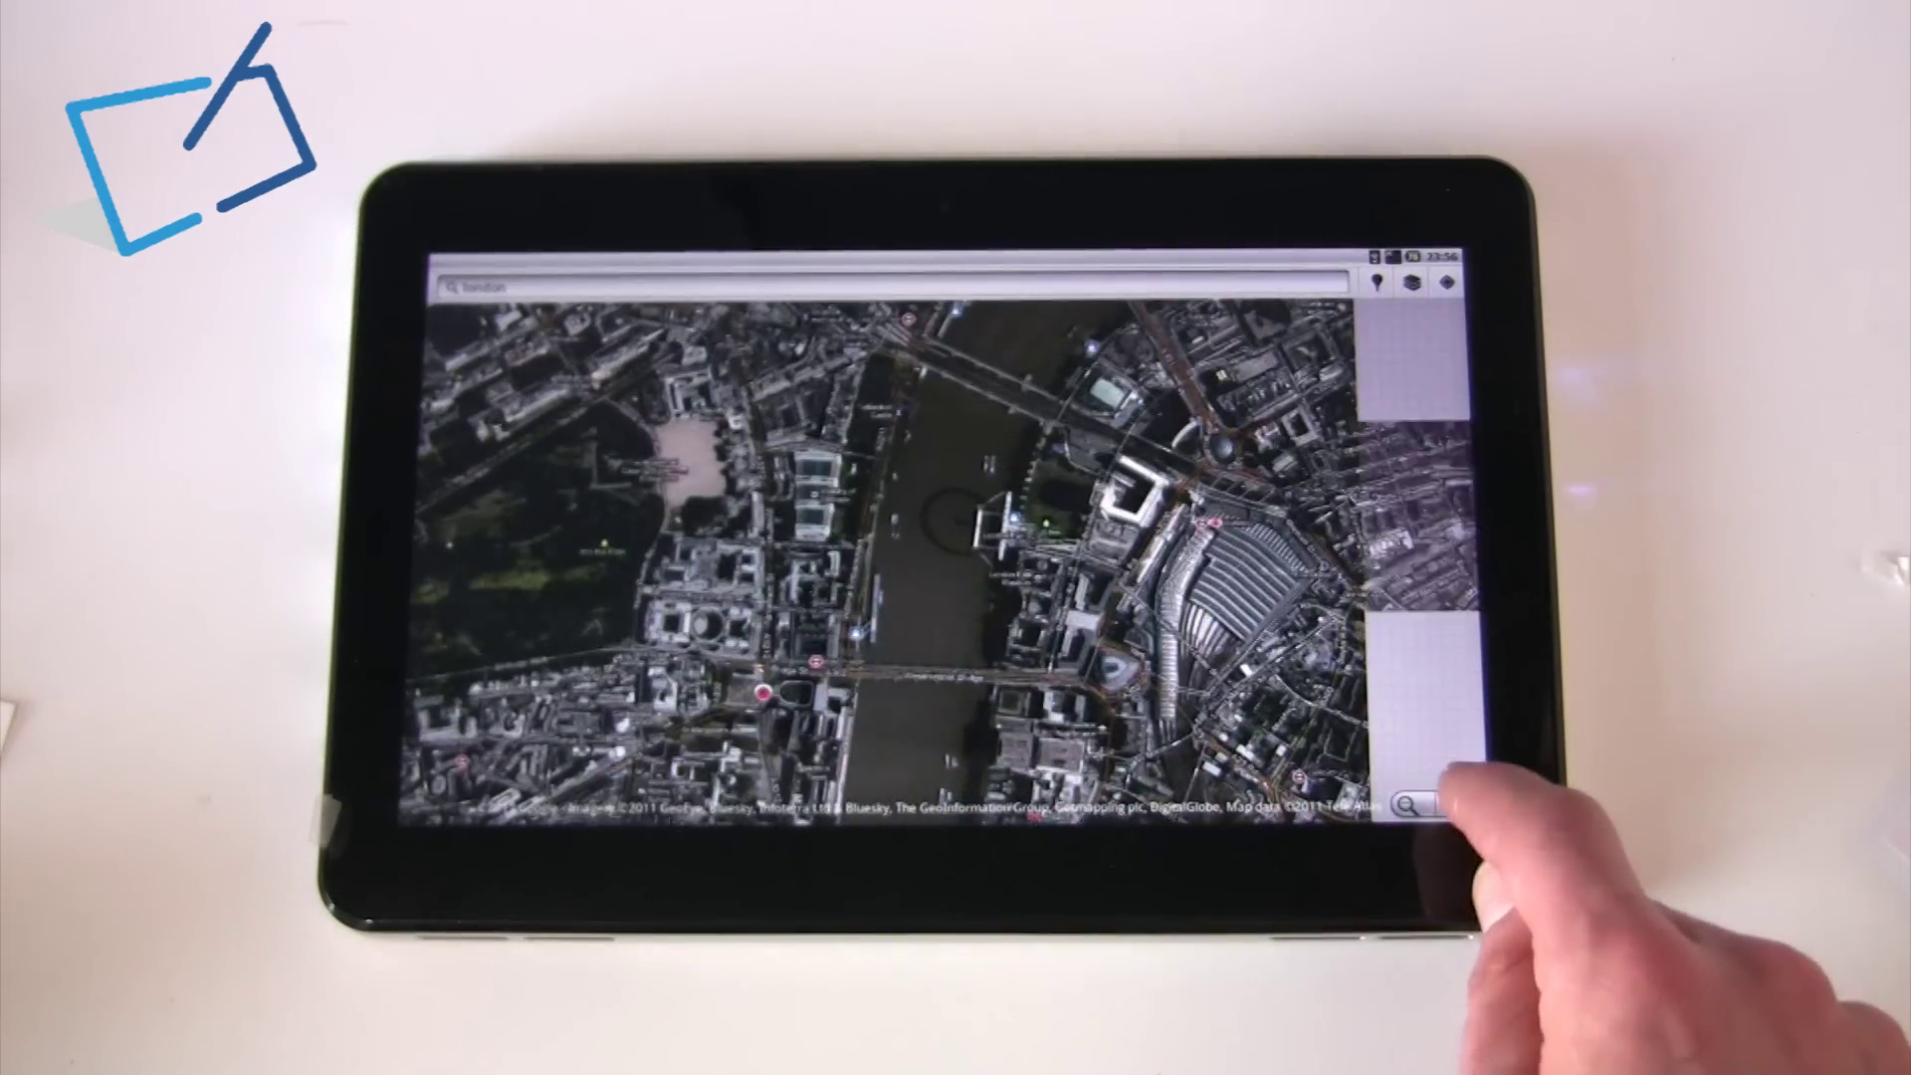
click(1445, 791)
drag(1237, 641, 1053, 552)
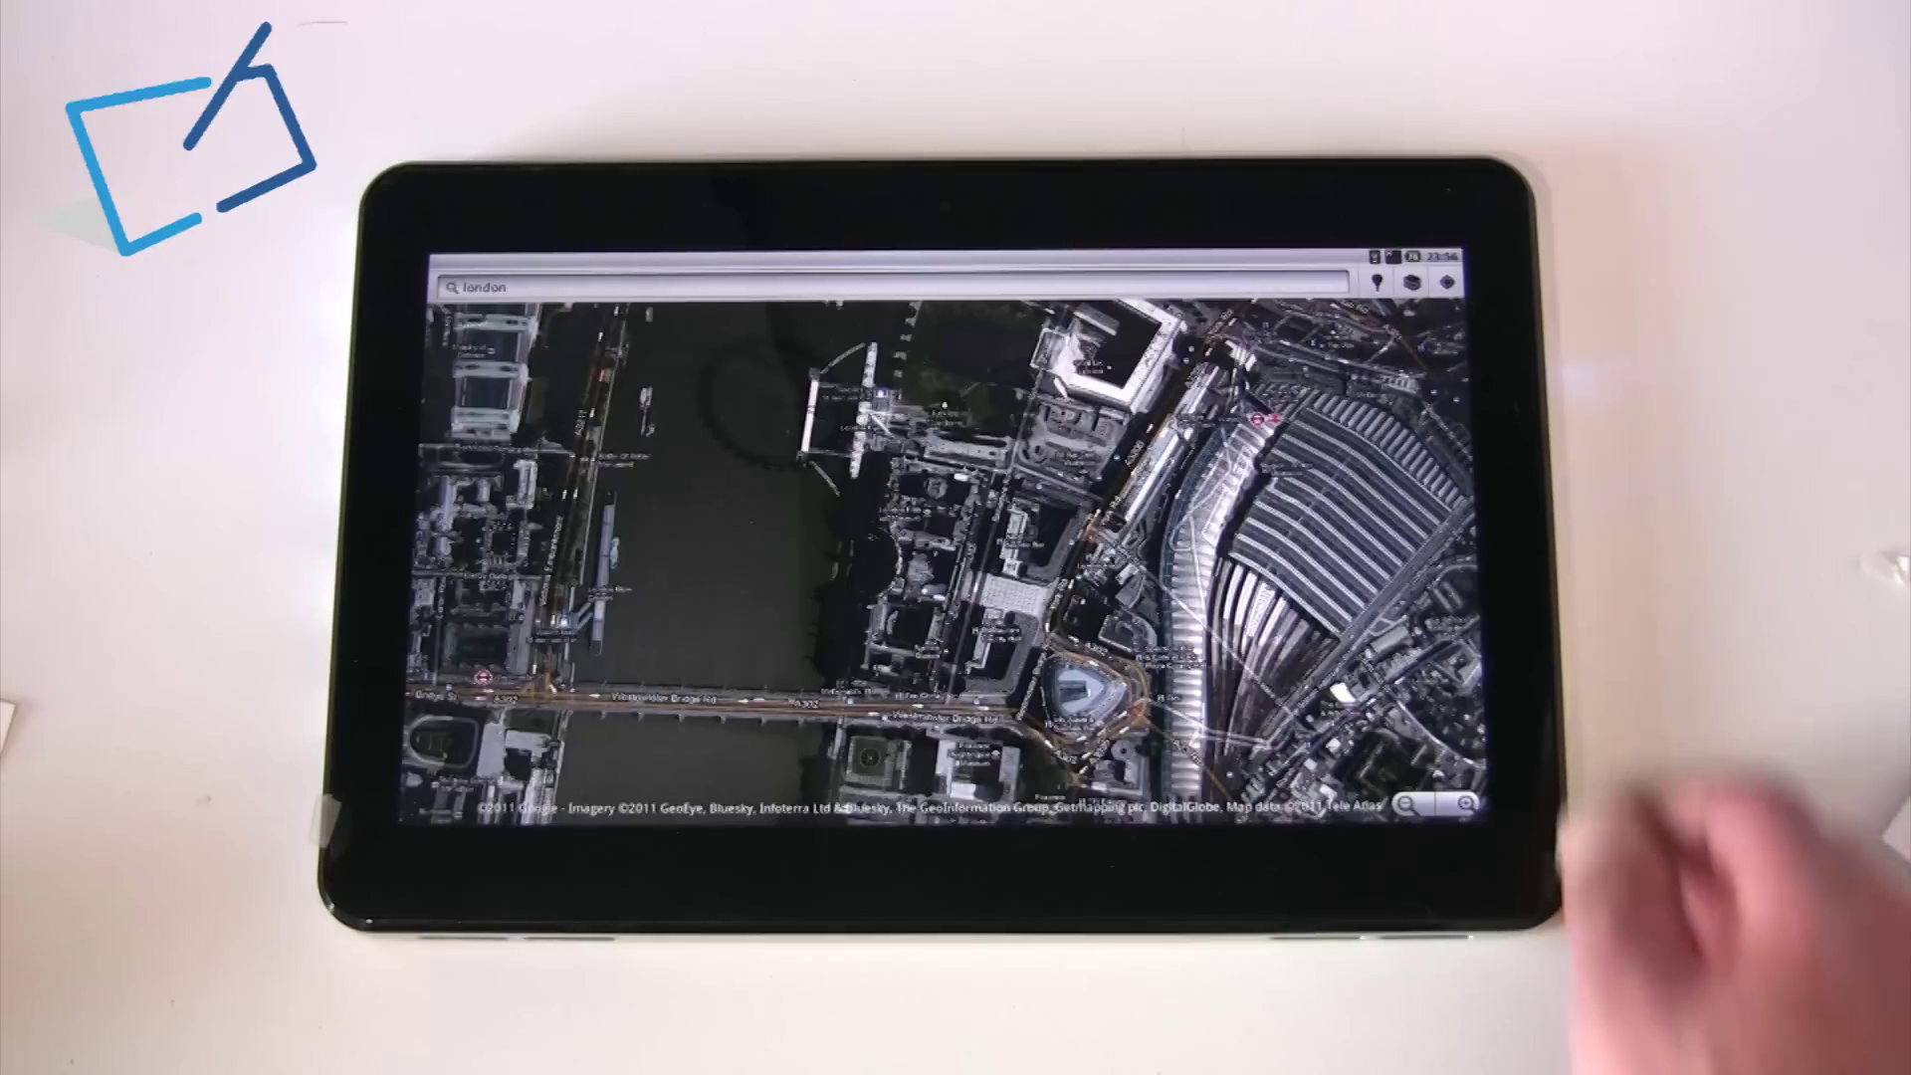
key(Home)
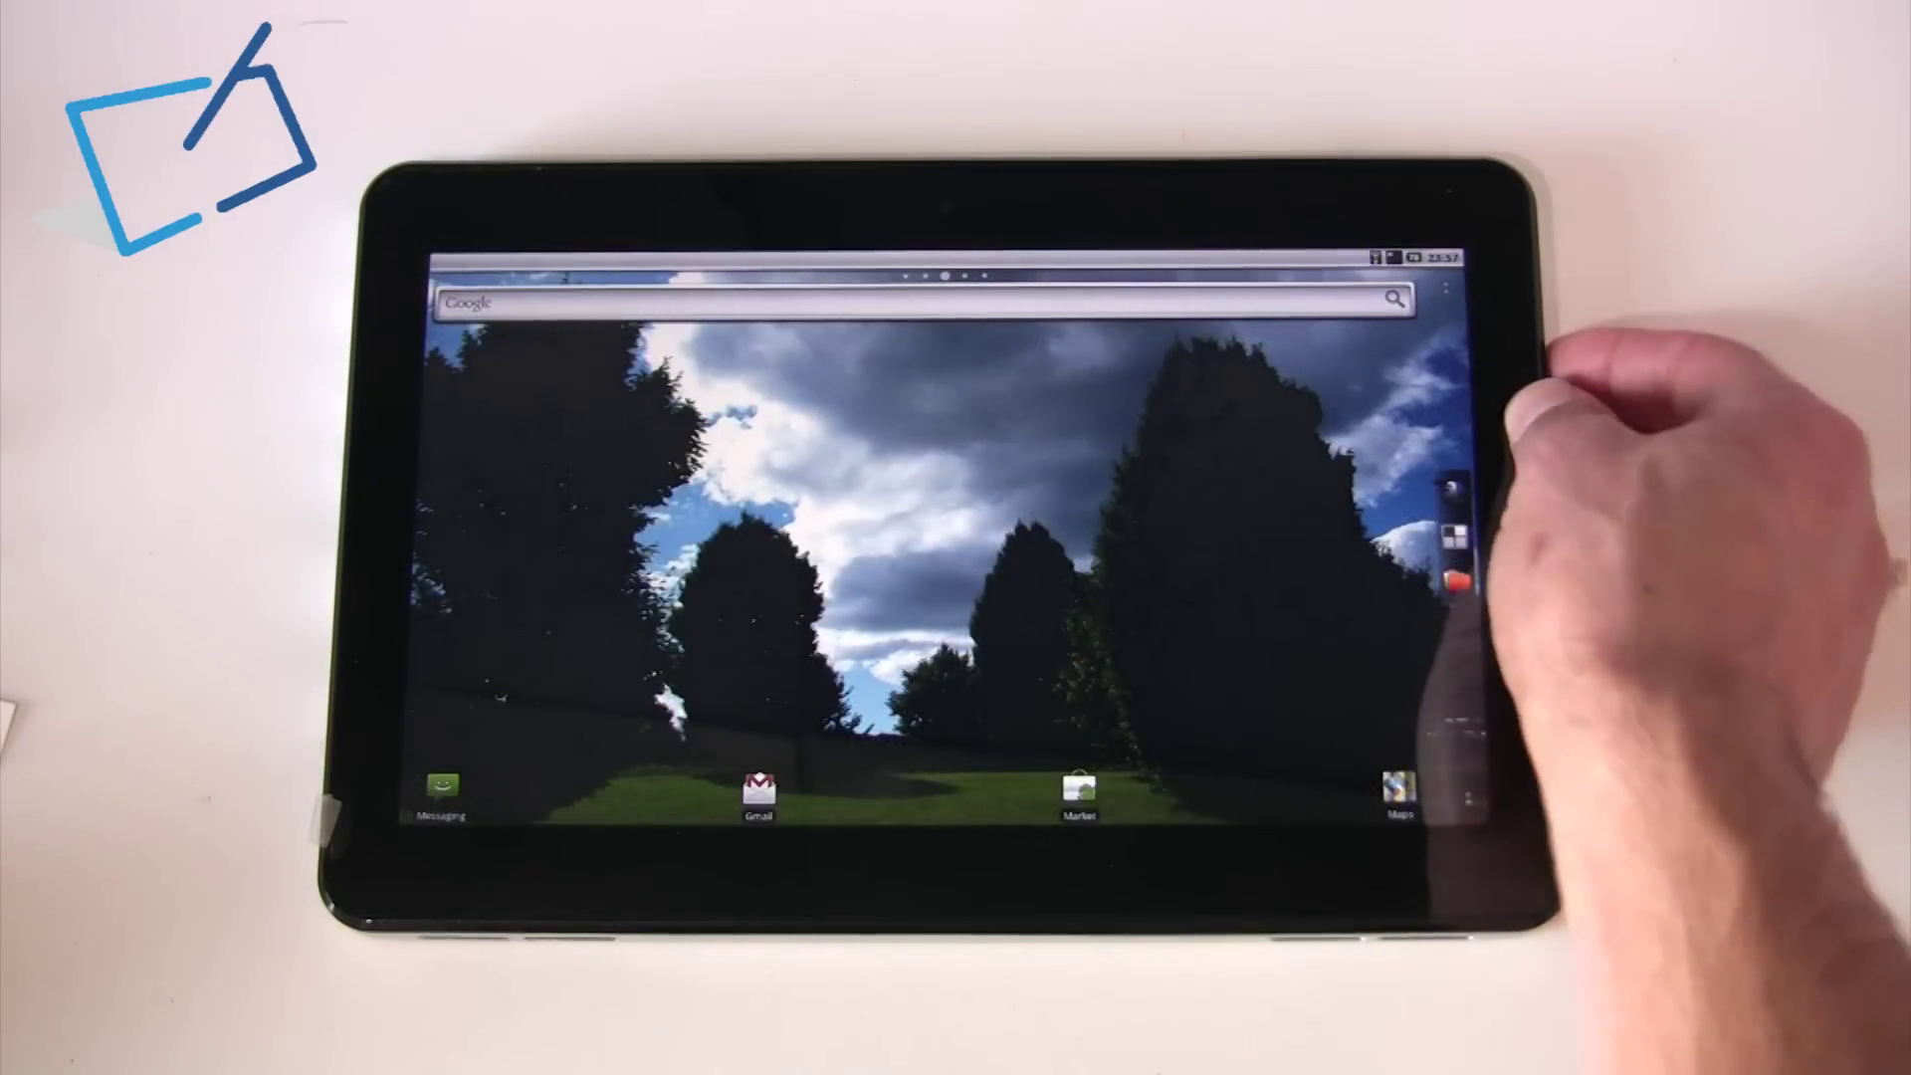
Bring up Device options with the power button and choose Power off.
key(XF86PowerOff)
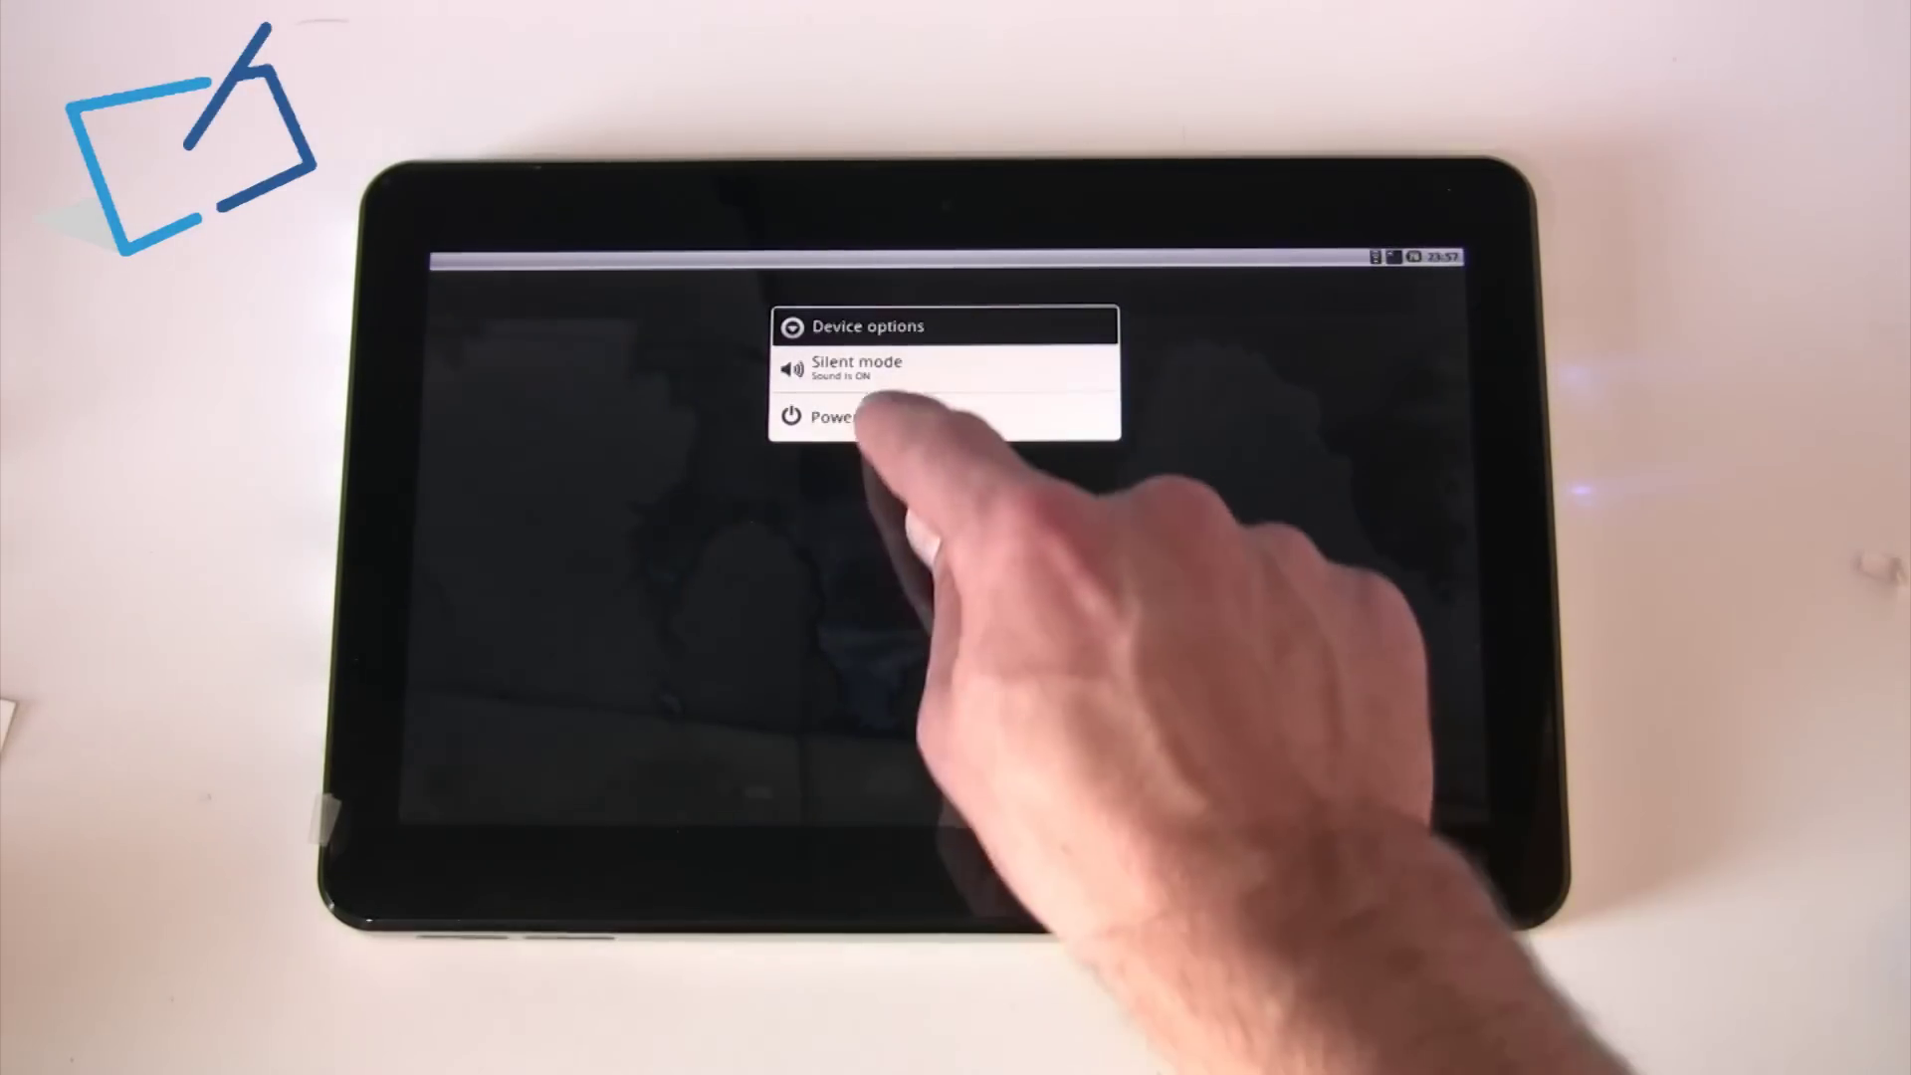
click(865, 417)
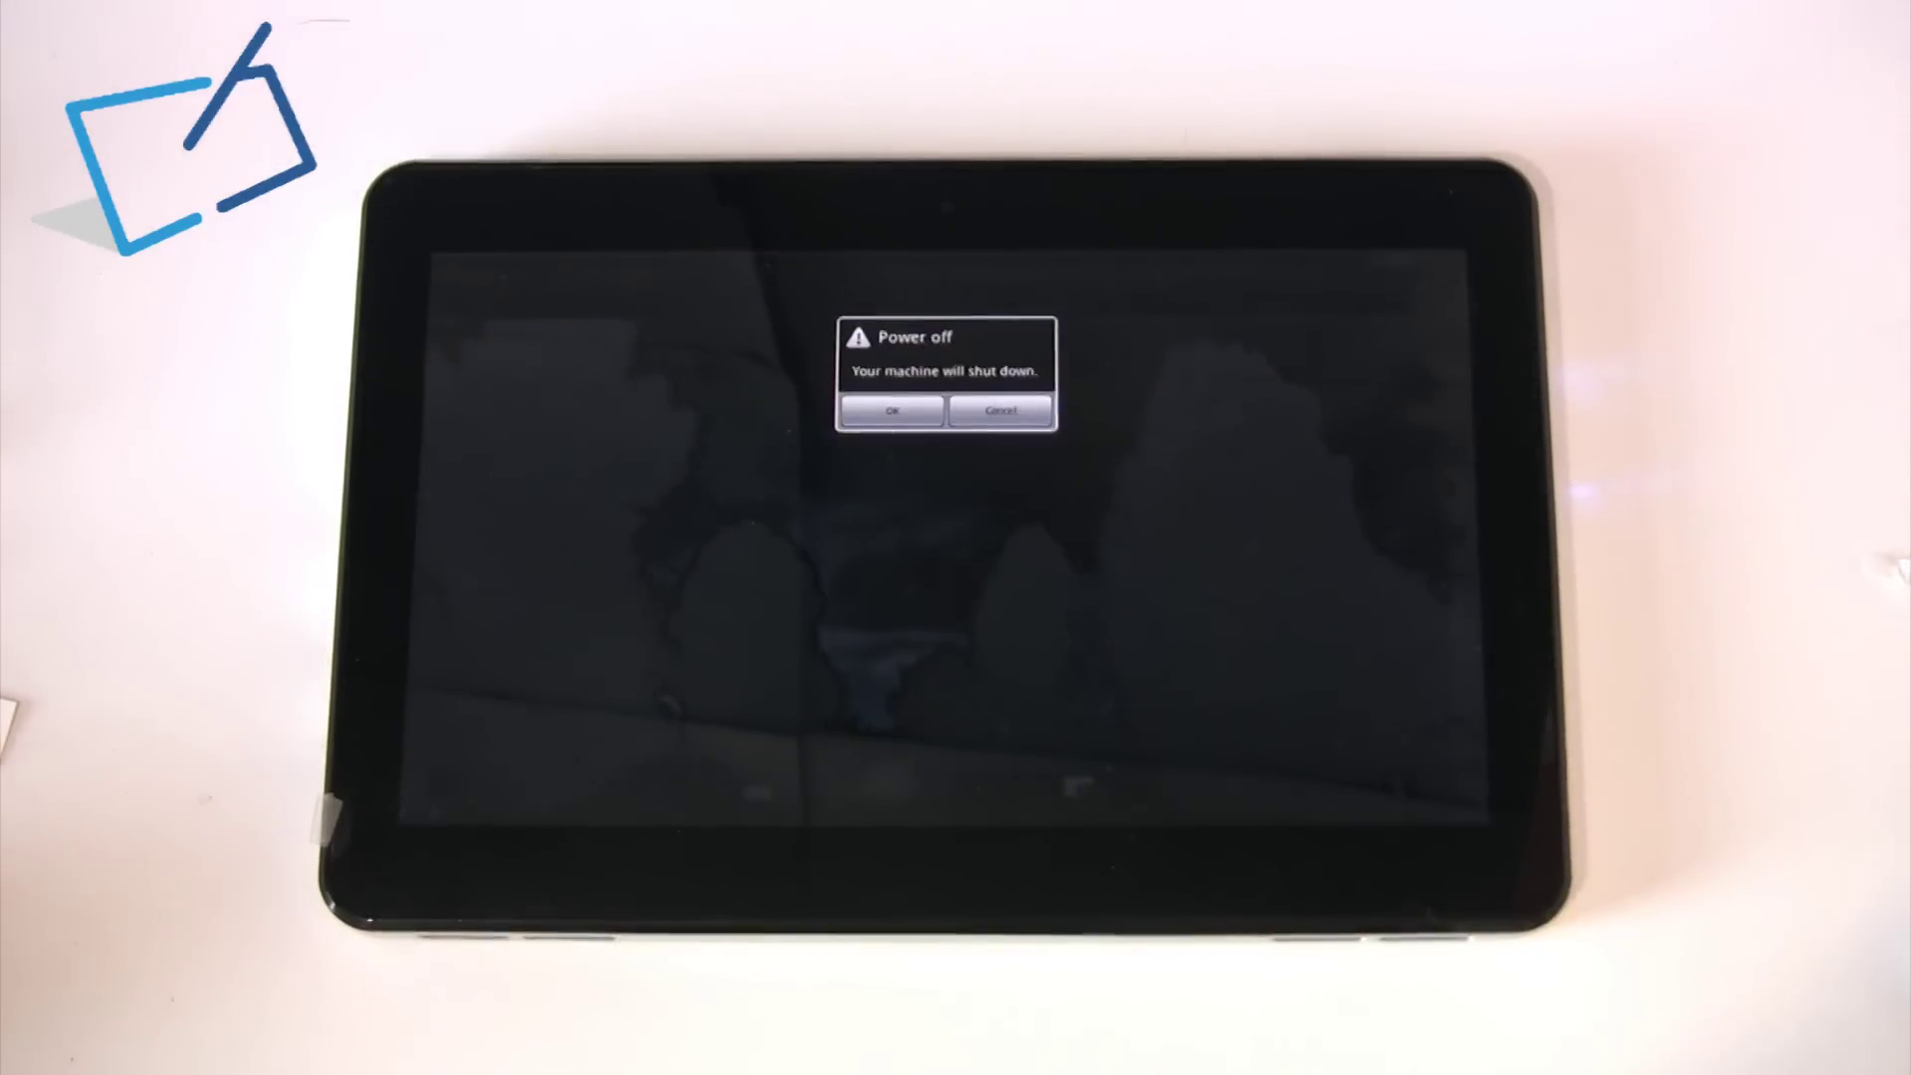